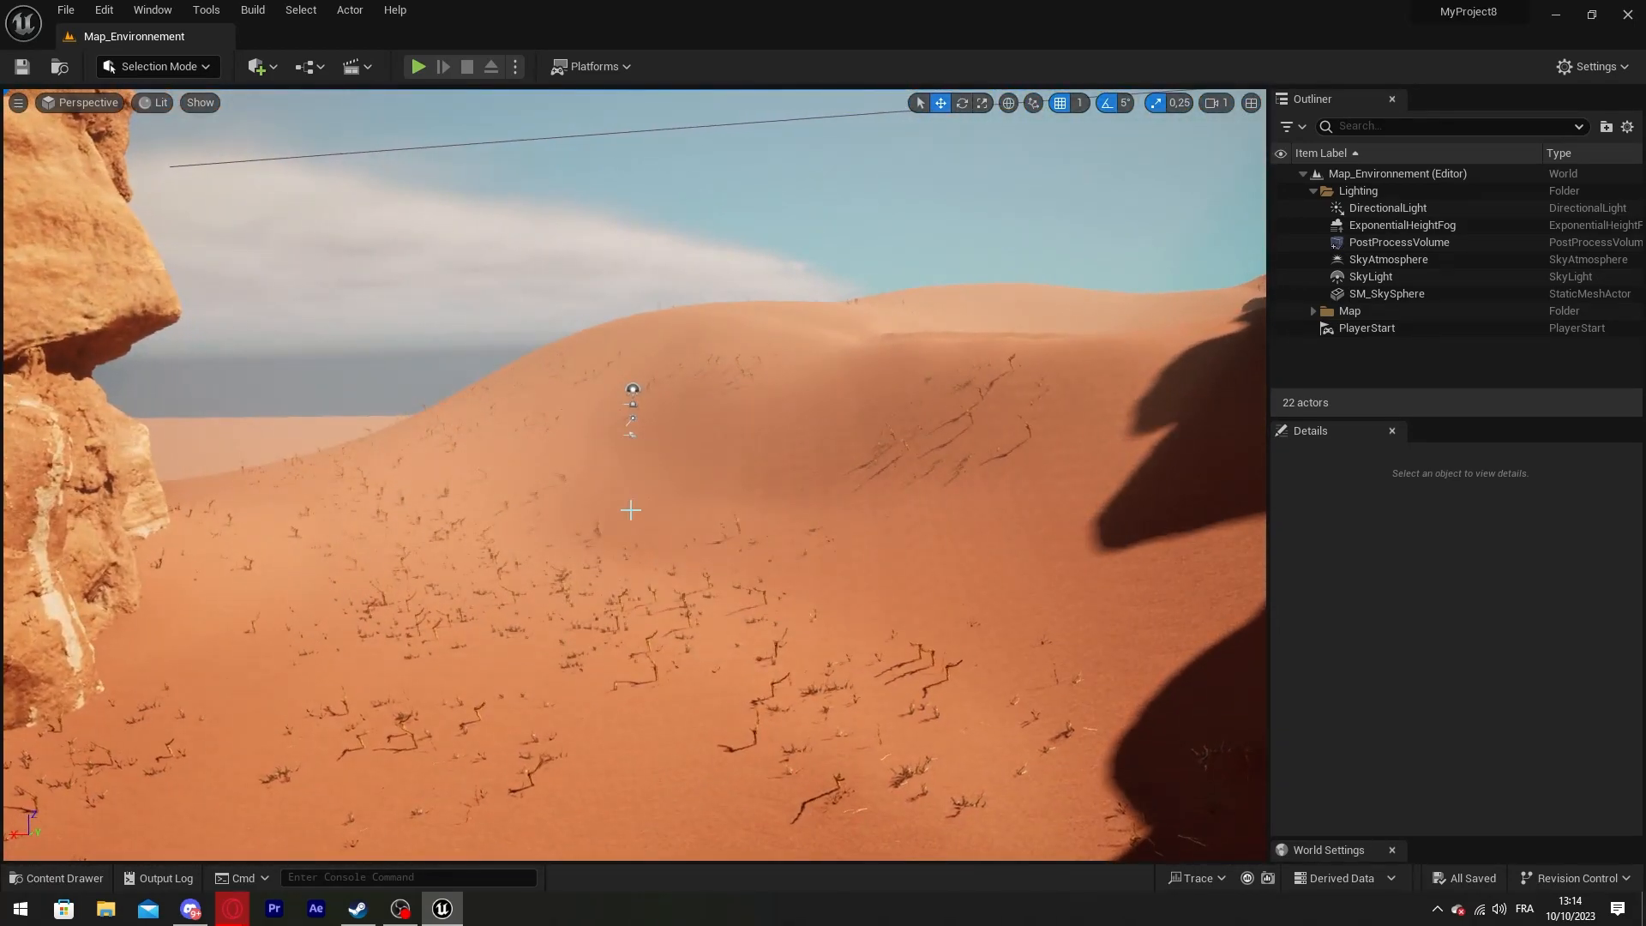
Play the level in the editor and fly around the desert with the default pawn
{"action": "left_click", "coordinate": [418, 66]}
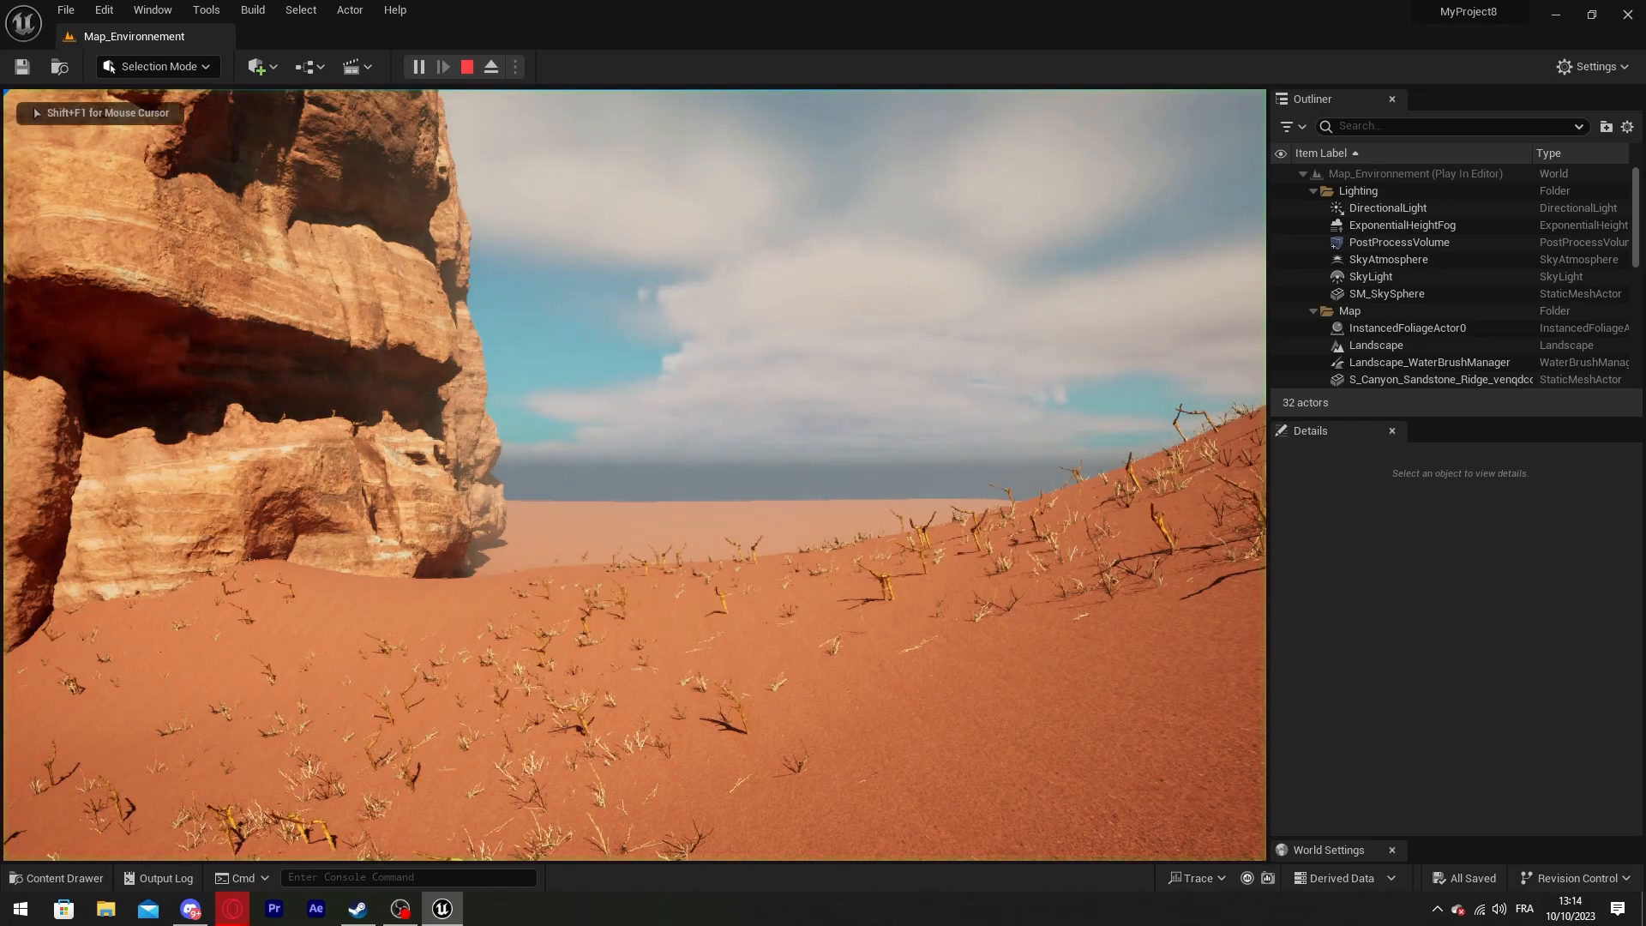
{"action": "key", "text": "w"}
{"action": "key", "text": "w"}
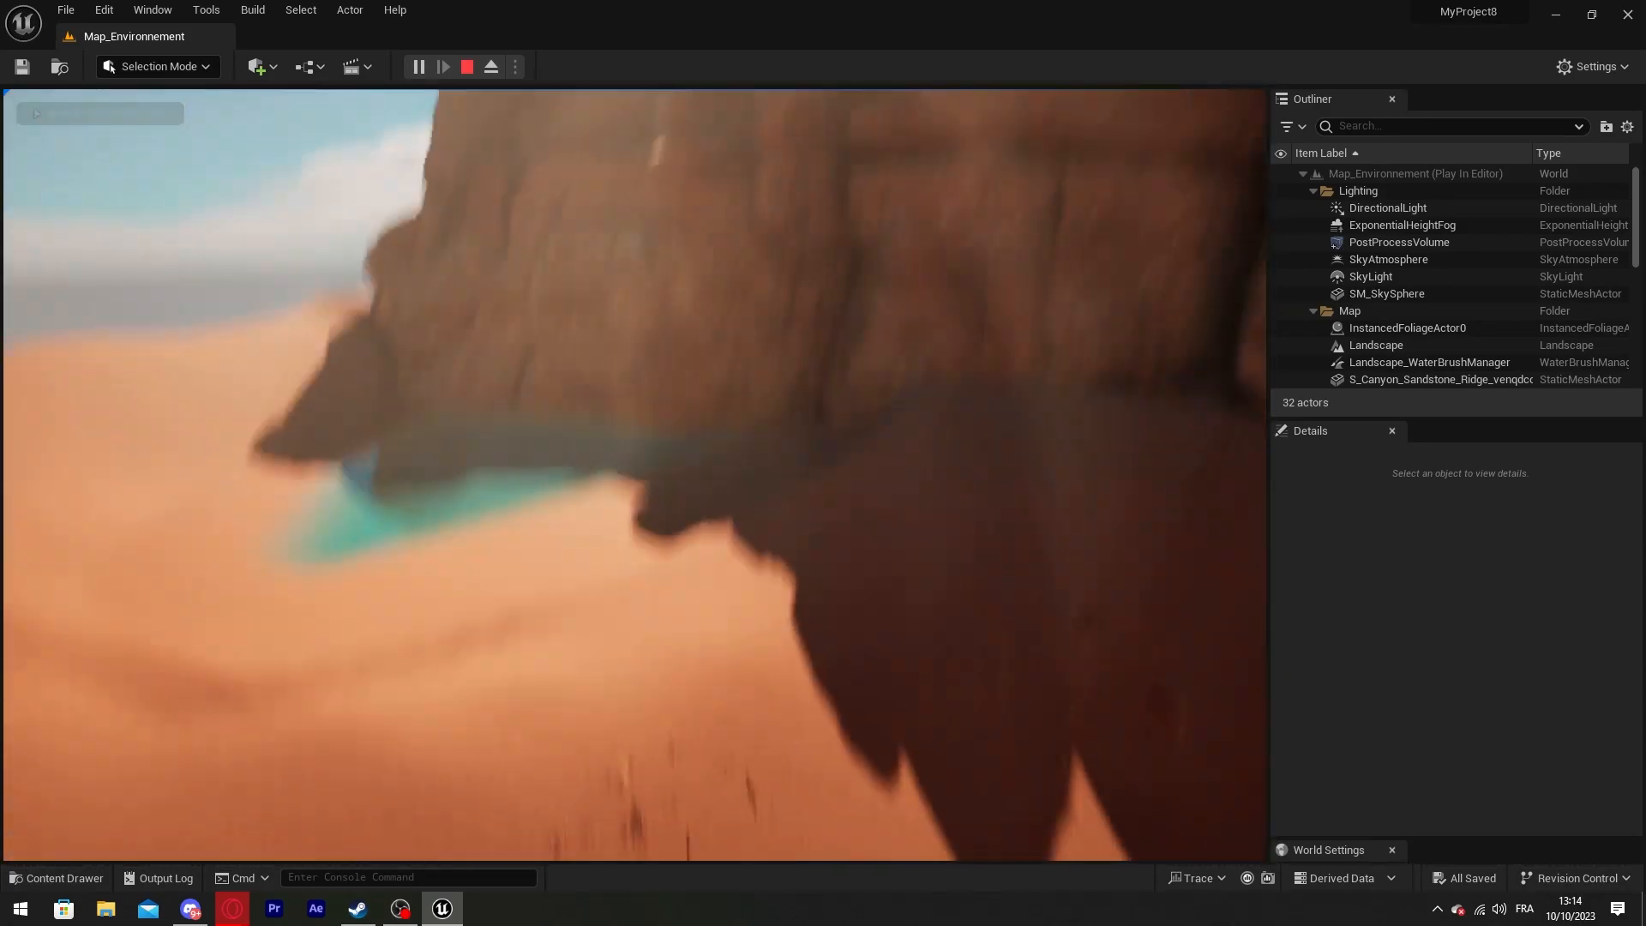
{"action": "key", "text": "w"}
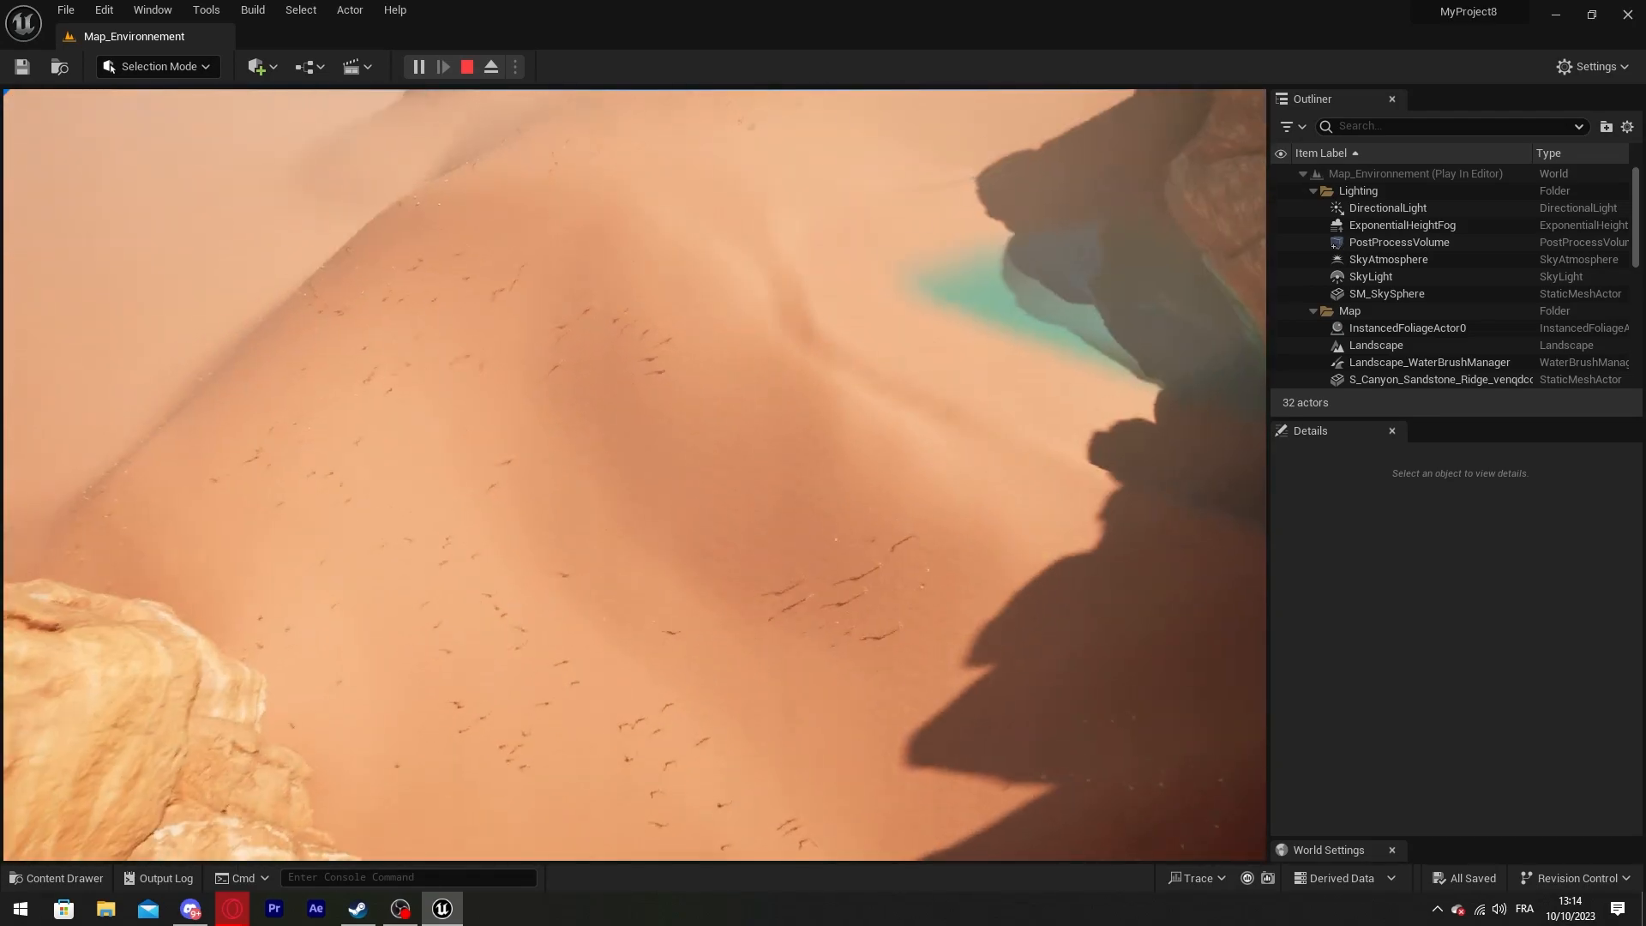
{"action": "key", "text": "w"}
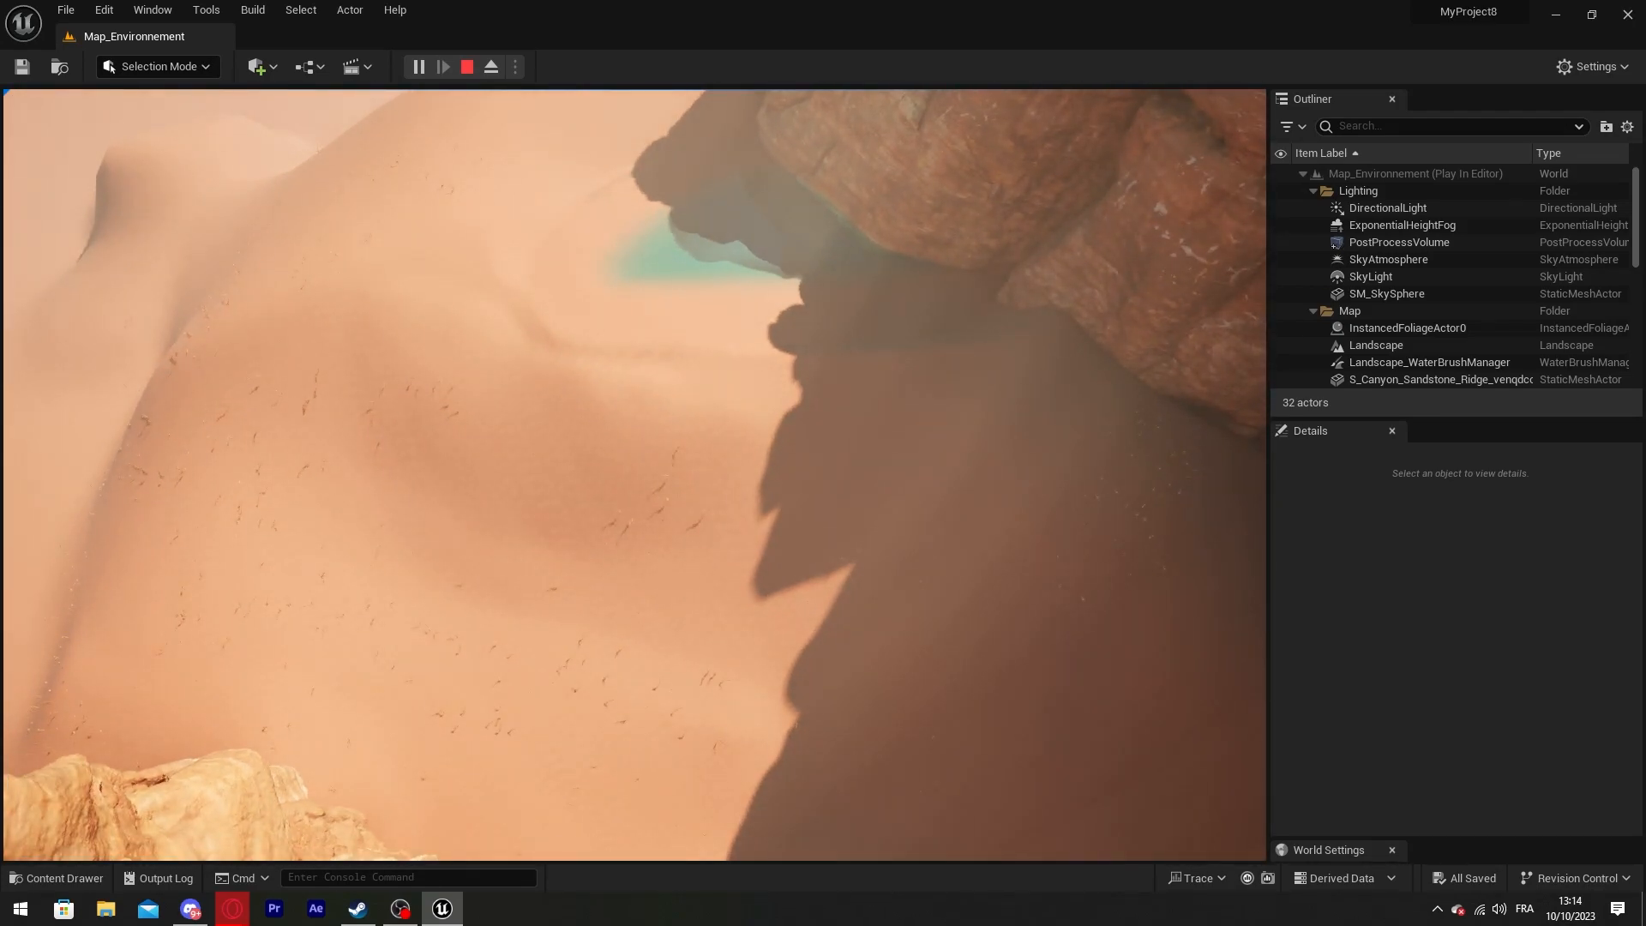
{"action": "key", "text": "w"}
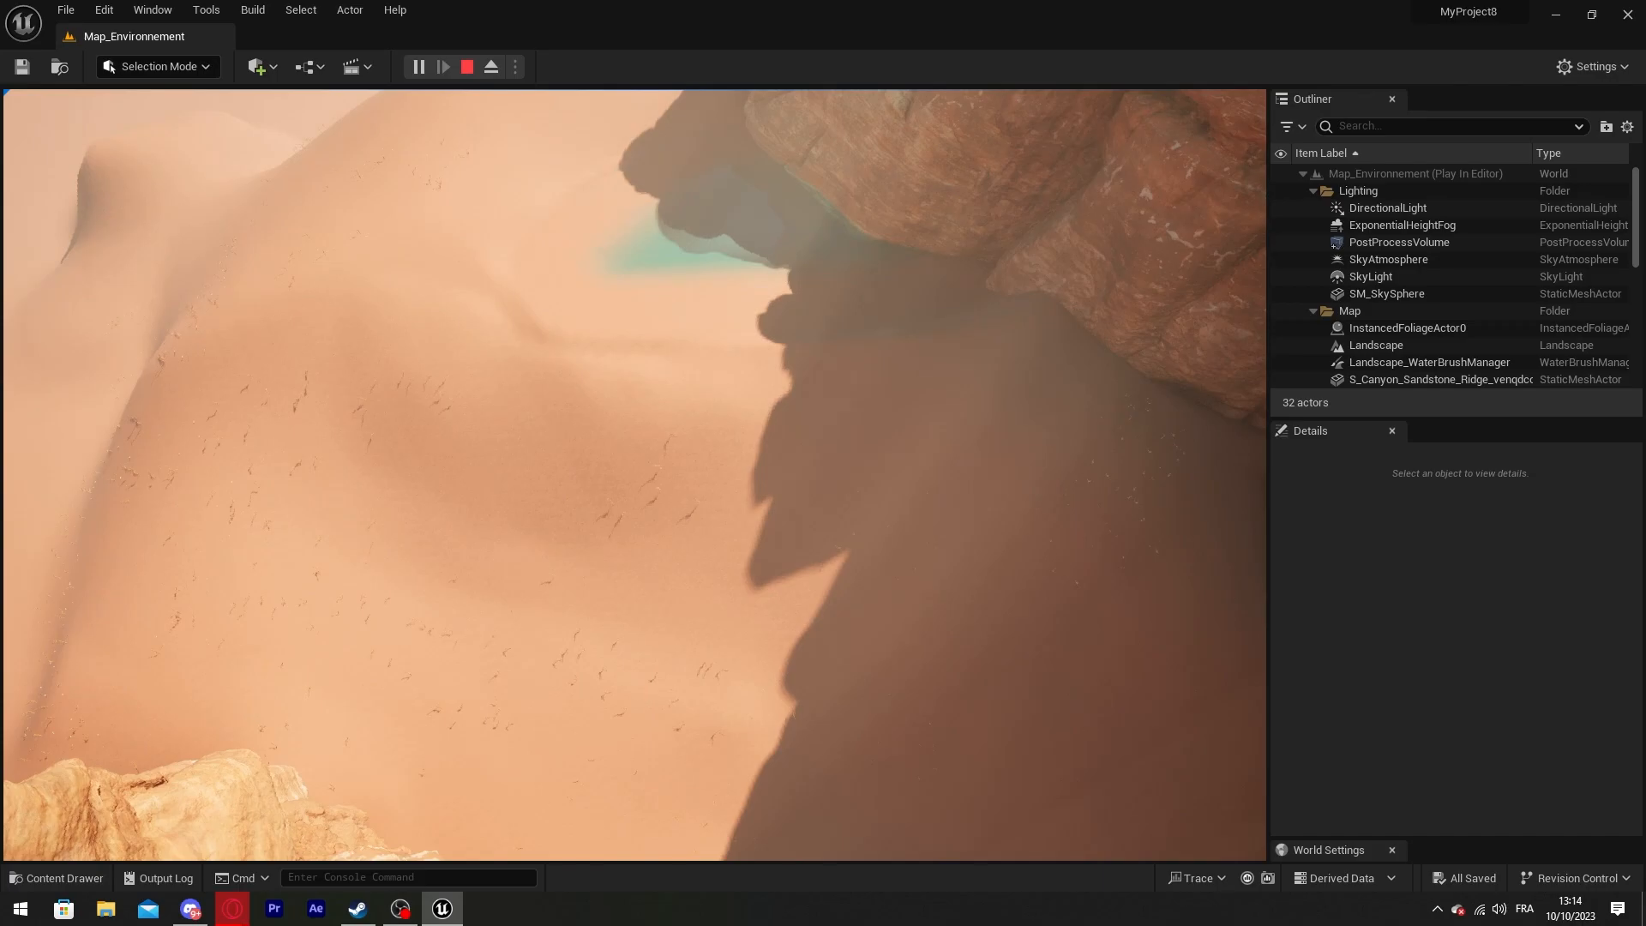
{"action": "key", "text": "w"}
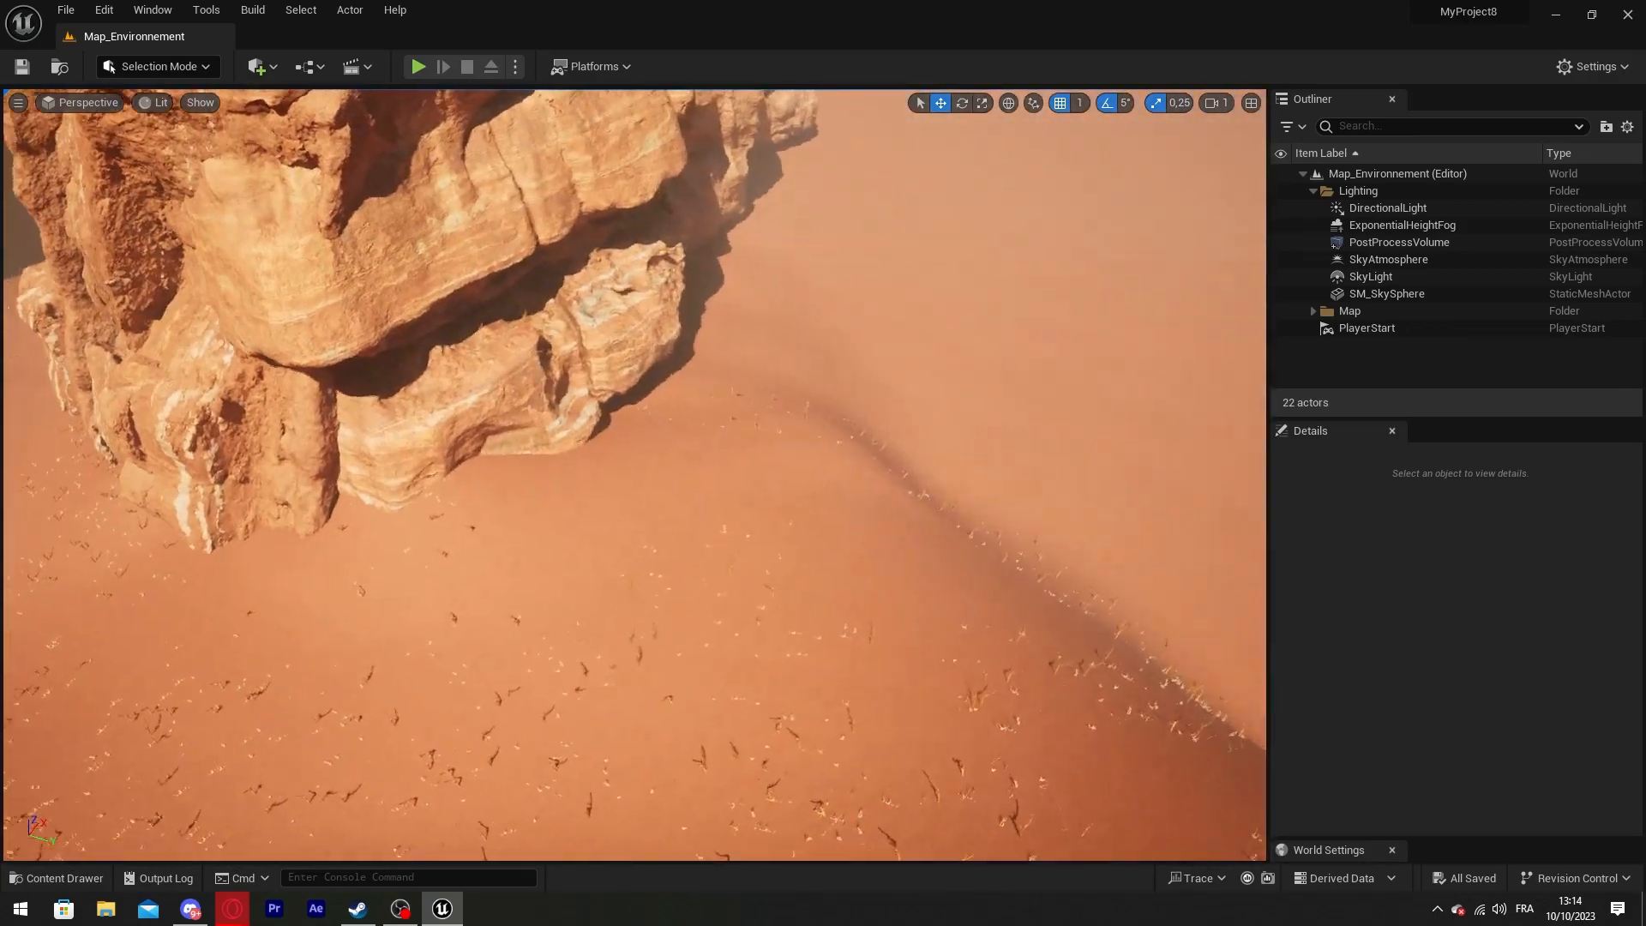
Select the existing PlayerStart actor on the dune and view its placement
{"action": "right_click_drag", "start_coordinate": [635, 475], "coordinate": [544, 420]}
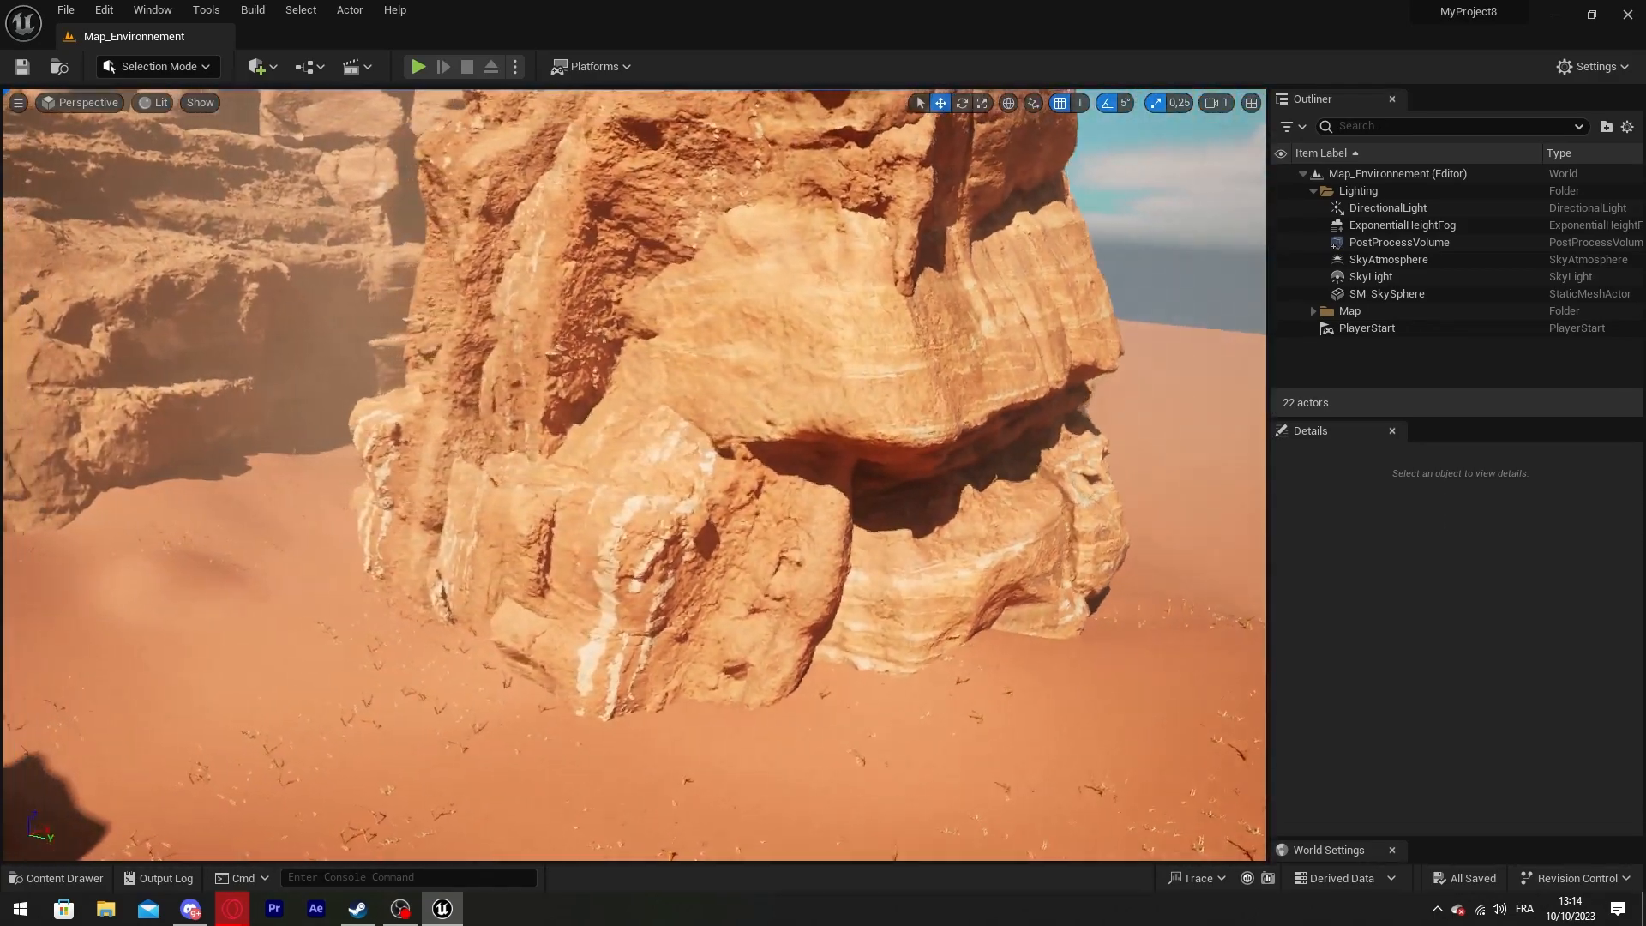
{"action": "right_click_drag", "start_coordinate": [831, 589], "coordinate": [799, 587]}
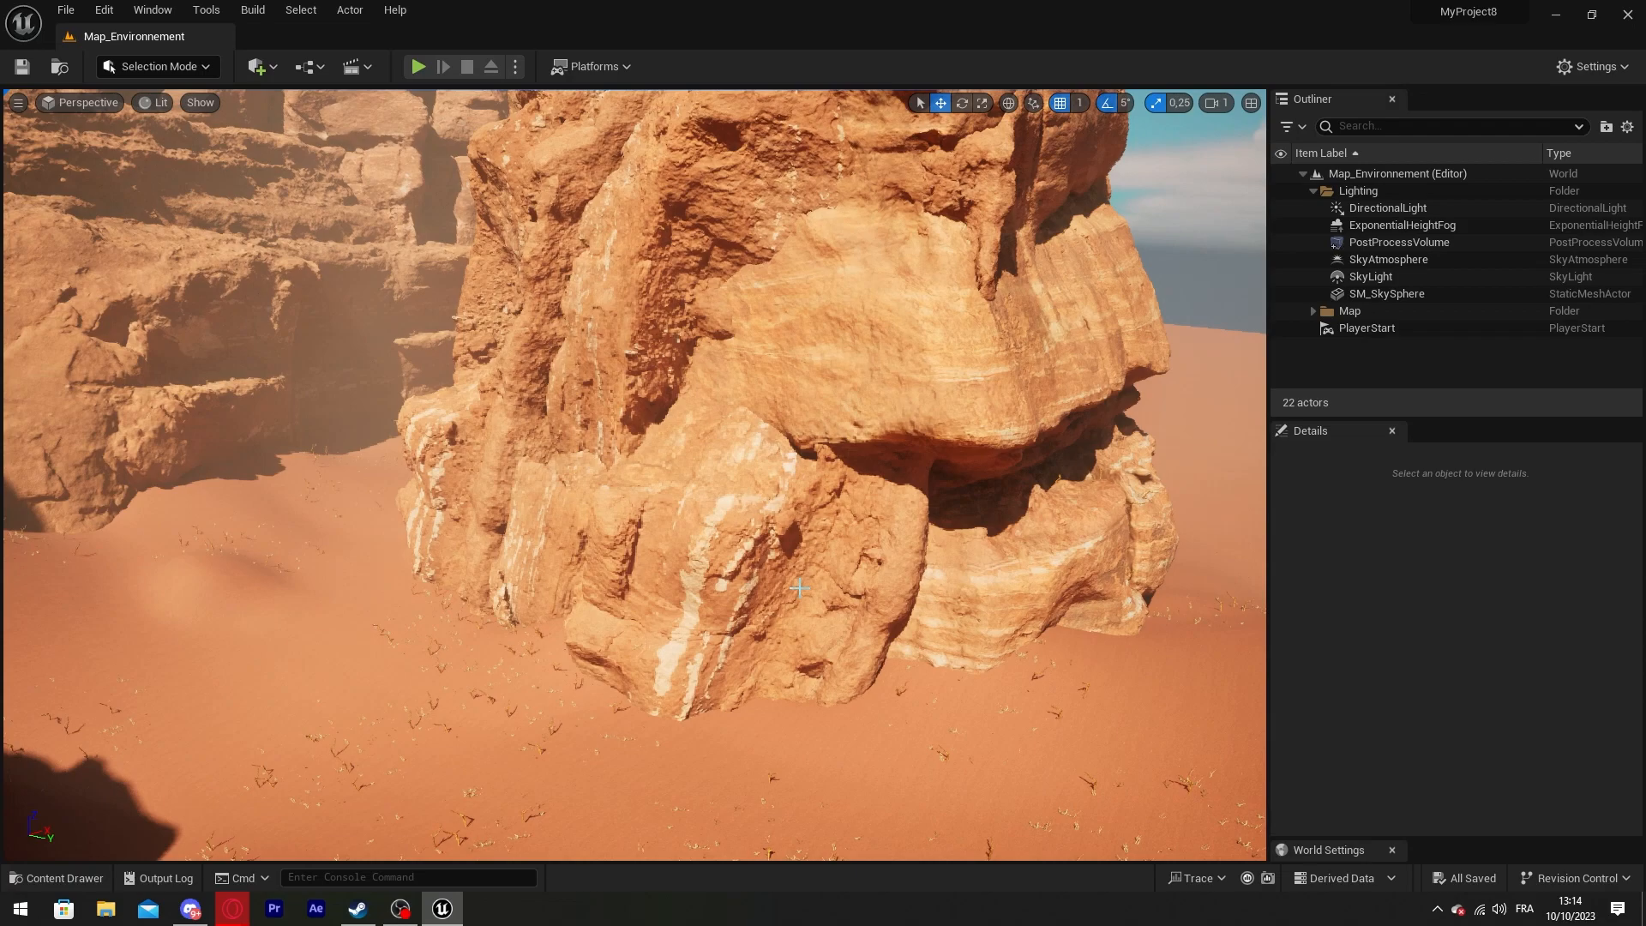
{"action": "mouse_move", "coordinate": [796, 588]}
{"action": "right_mouse_down"}
{"action": "mouse_move", "coordinate": [888, 604]}
{"action": "mouse_move", "coordinate": [899, 630]}
{"action": "mouse_move", "coordinate": [801, 669]}
{"action": "mouse_move", "coordinate": [866, 665]}
{"action": "mouse_move", "coordinate": [857, 618]}
{"action": "mouse_move", "coordinate": [892, 609]}
{"action": "mouse_move", "coordinate": [773, 587]}
{"action": "right_mouse_up"}
{"action": "left_click", "coordinate": [655, 517]}
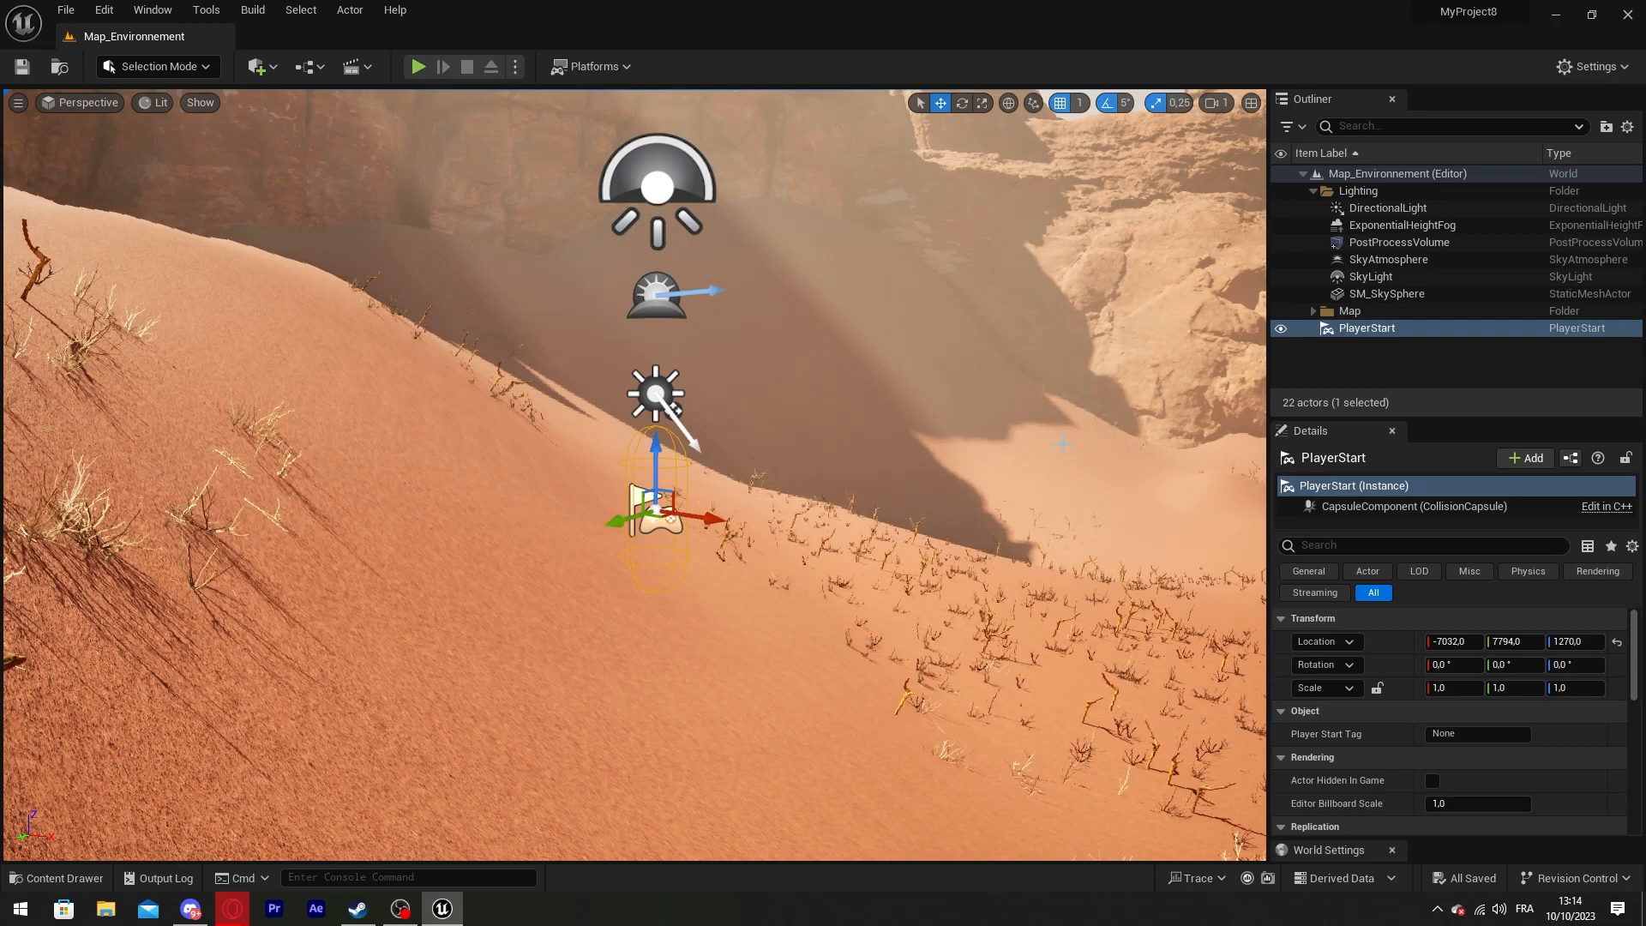
{"action": "right_click_drag", "start_coordinate": [994, 473], "coordinate": [741, 469]}
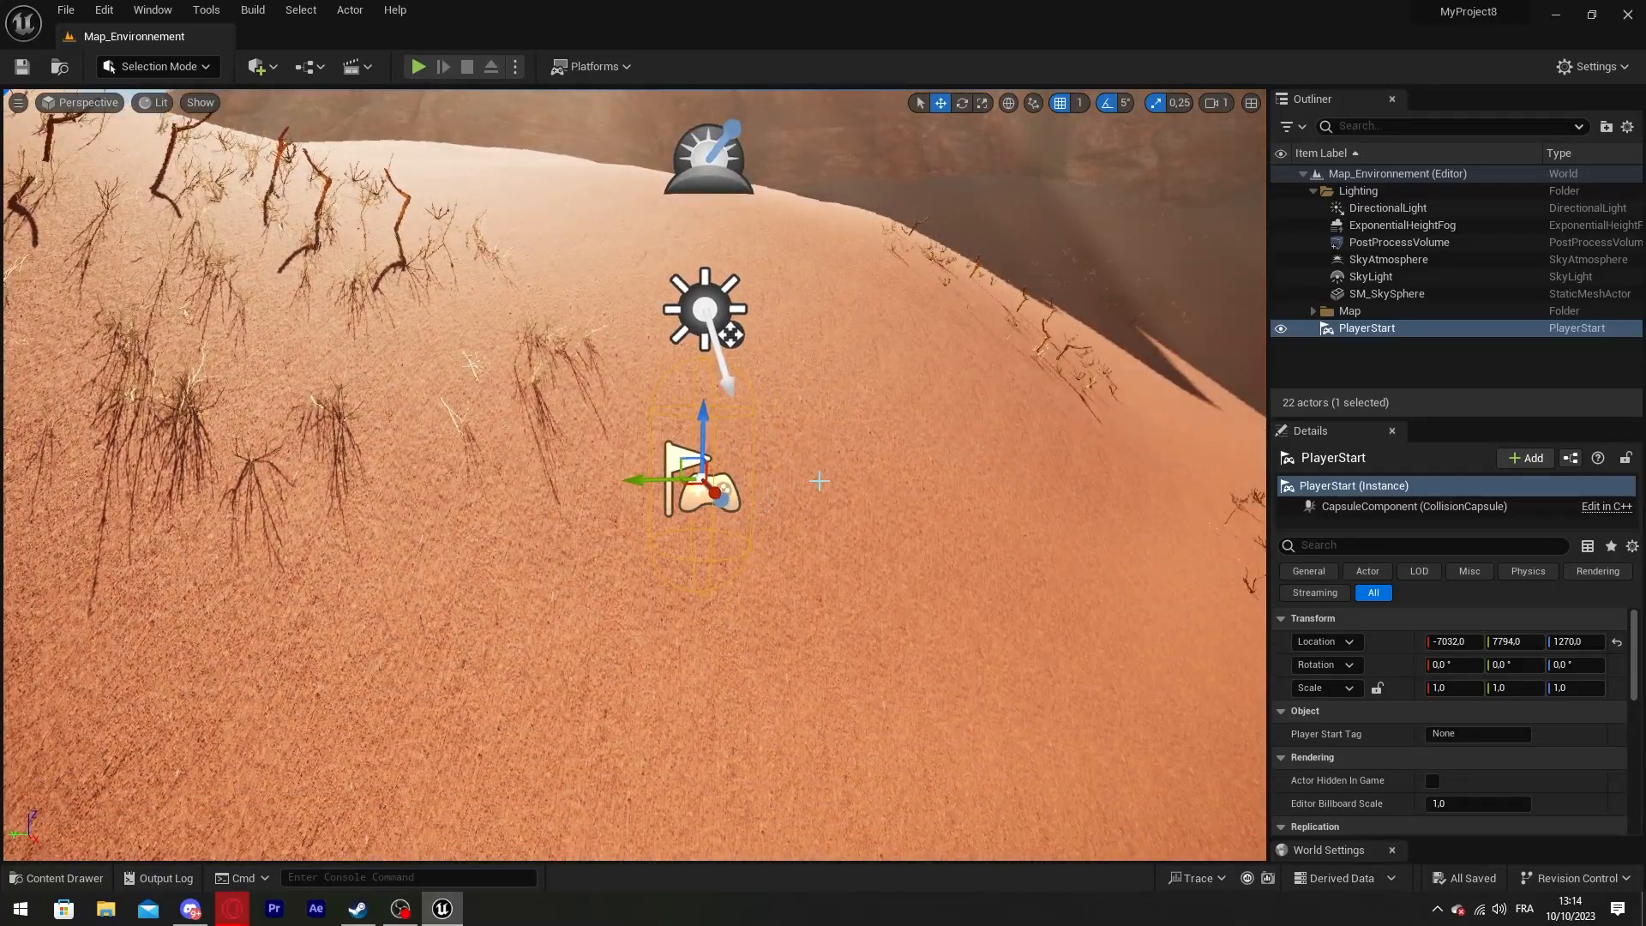
Try placing a second Player Start on the dune beside the existing one and delete it
{"action": "left_click", "coordinate": [272, 68]}
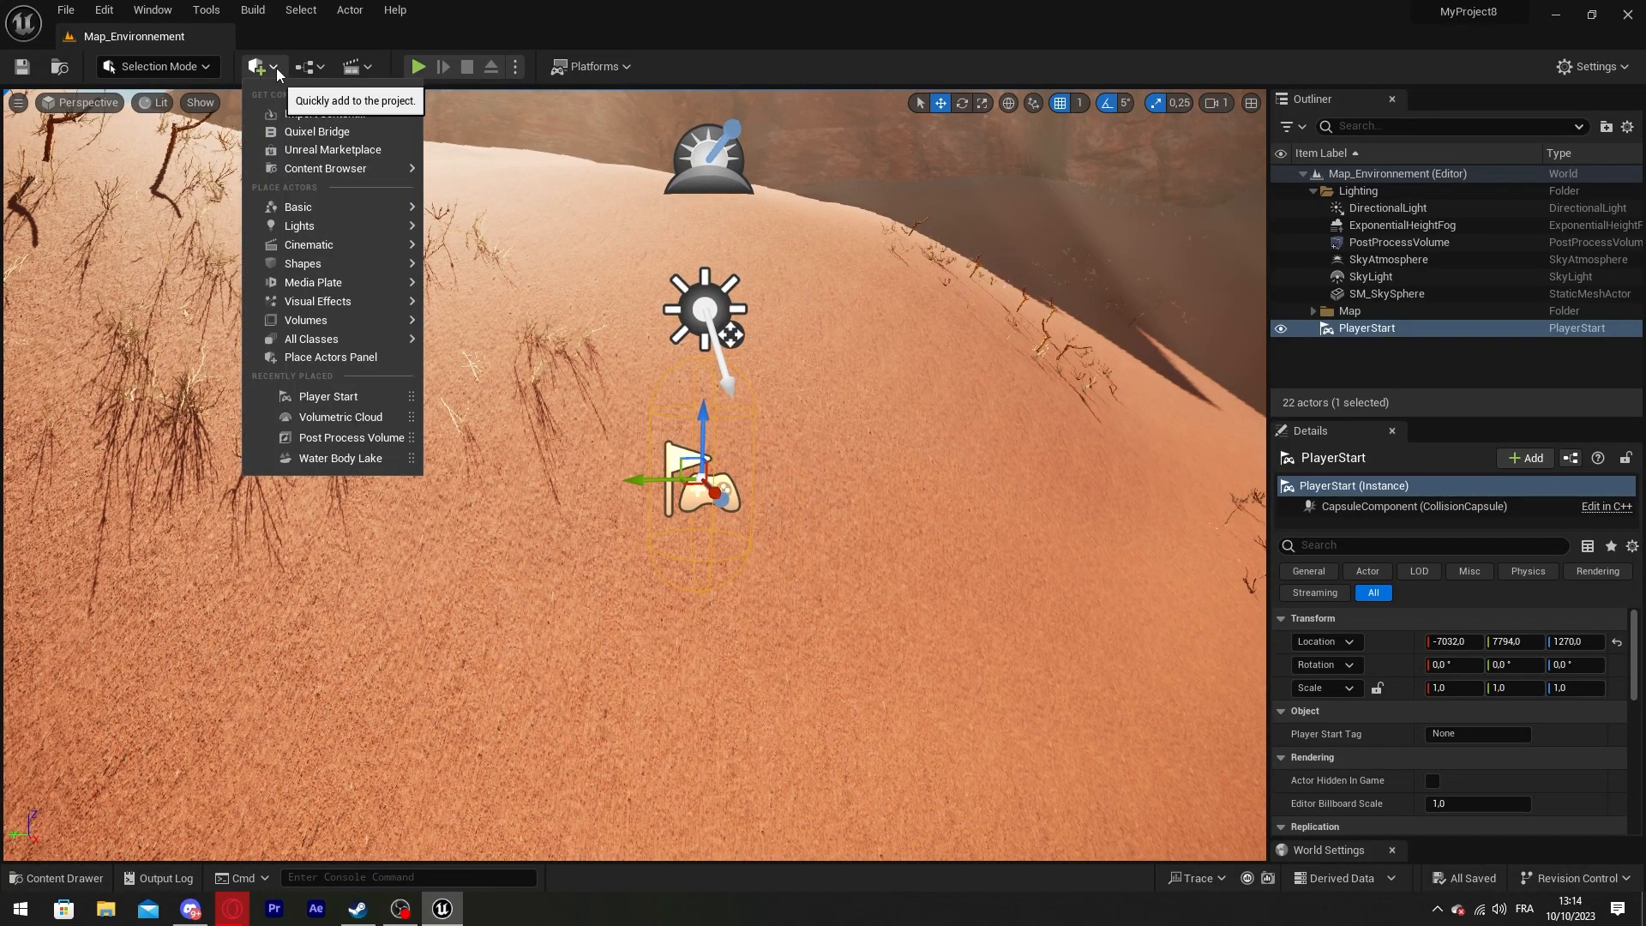
{"action": "type", "text": "pla"}
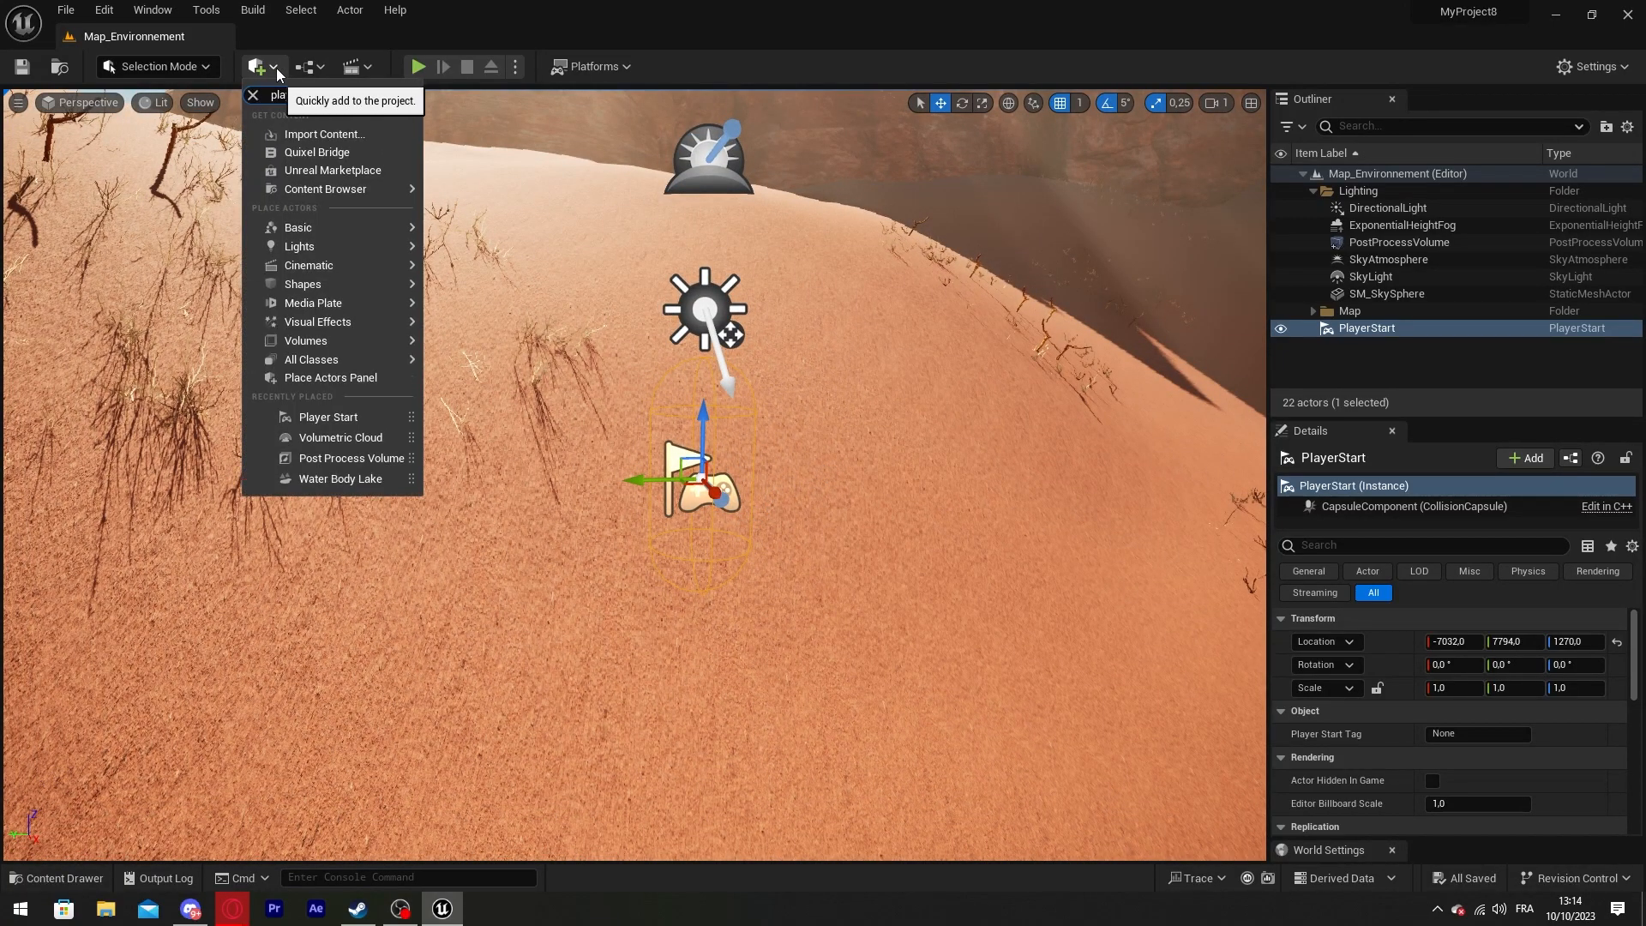
{"action": "type", "text": "yer start"}
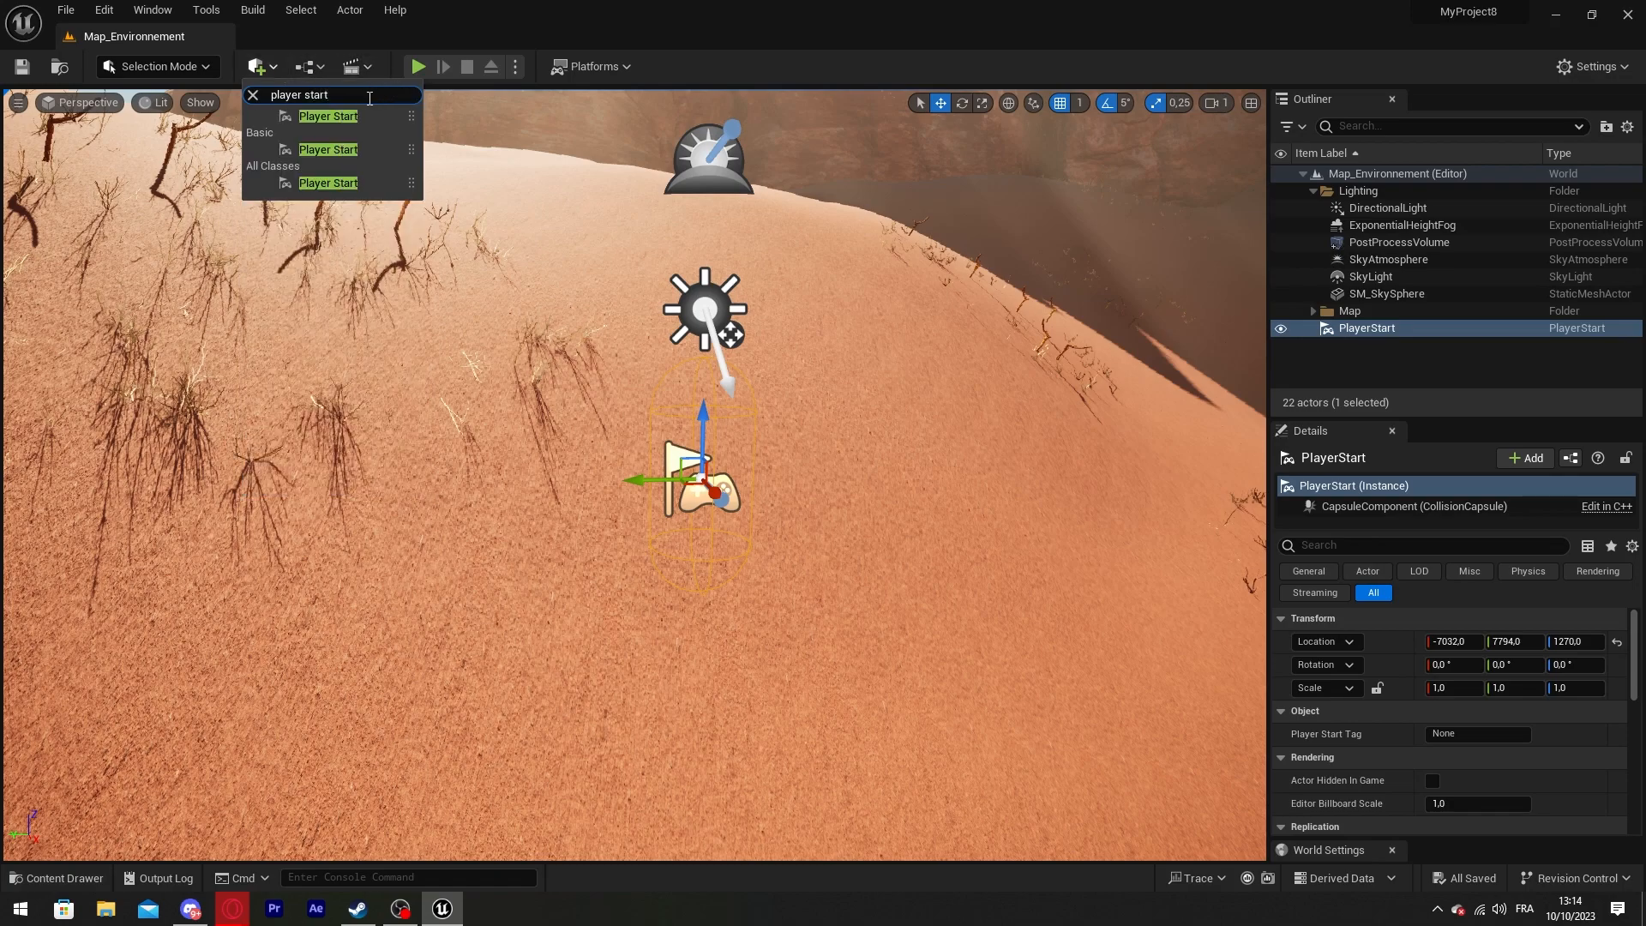
{"action": "left_click_drag", "start_coordinate": [328, 116], "coordinate": [452, 580]}
{"action": "right_click_drag", "start_coordinate": [664, 531], "coordinate": [664, 531]}
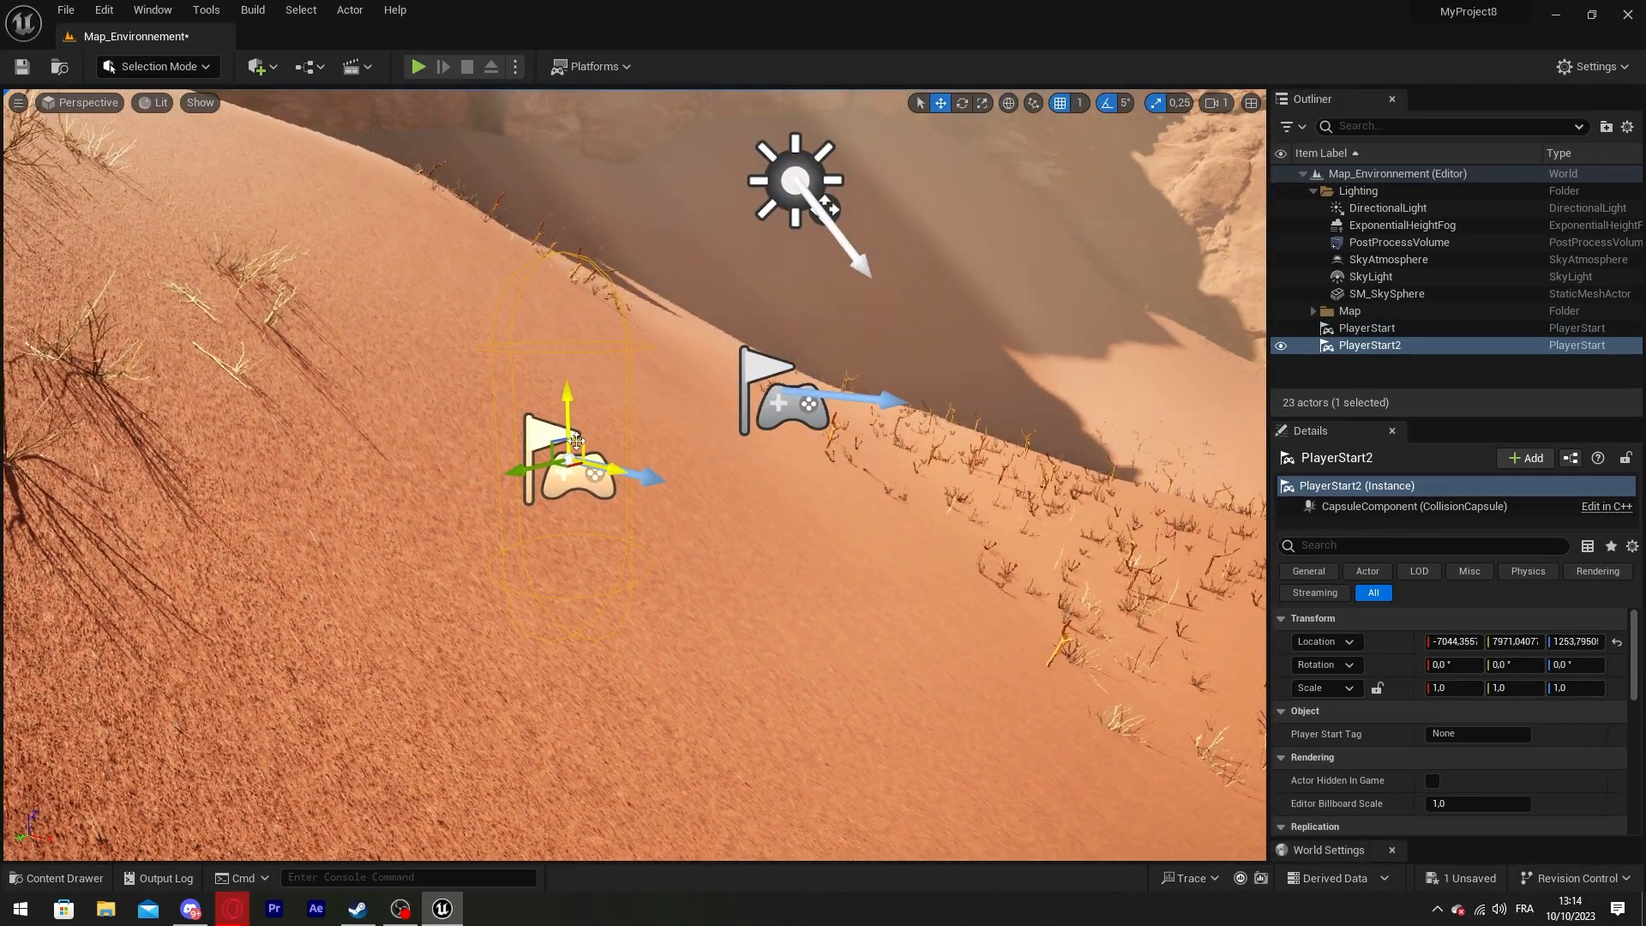
{"action": "key", "text": "Delete"}
Examine the directional light, sky atmosphere, sky light and PlayerStart actors by selecting each one in the scene
{"action": "right_click_drag", "start_coordinate": [720, 549], "coordinate": [720, 549]}
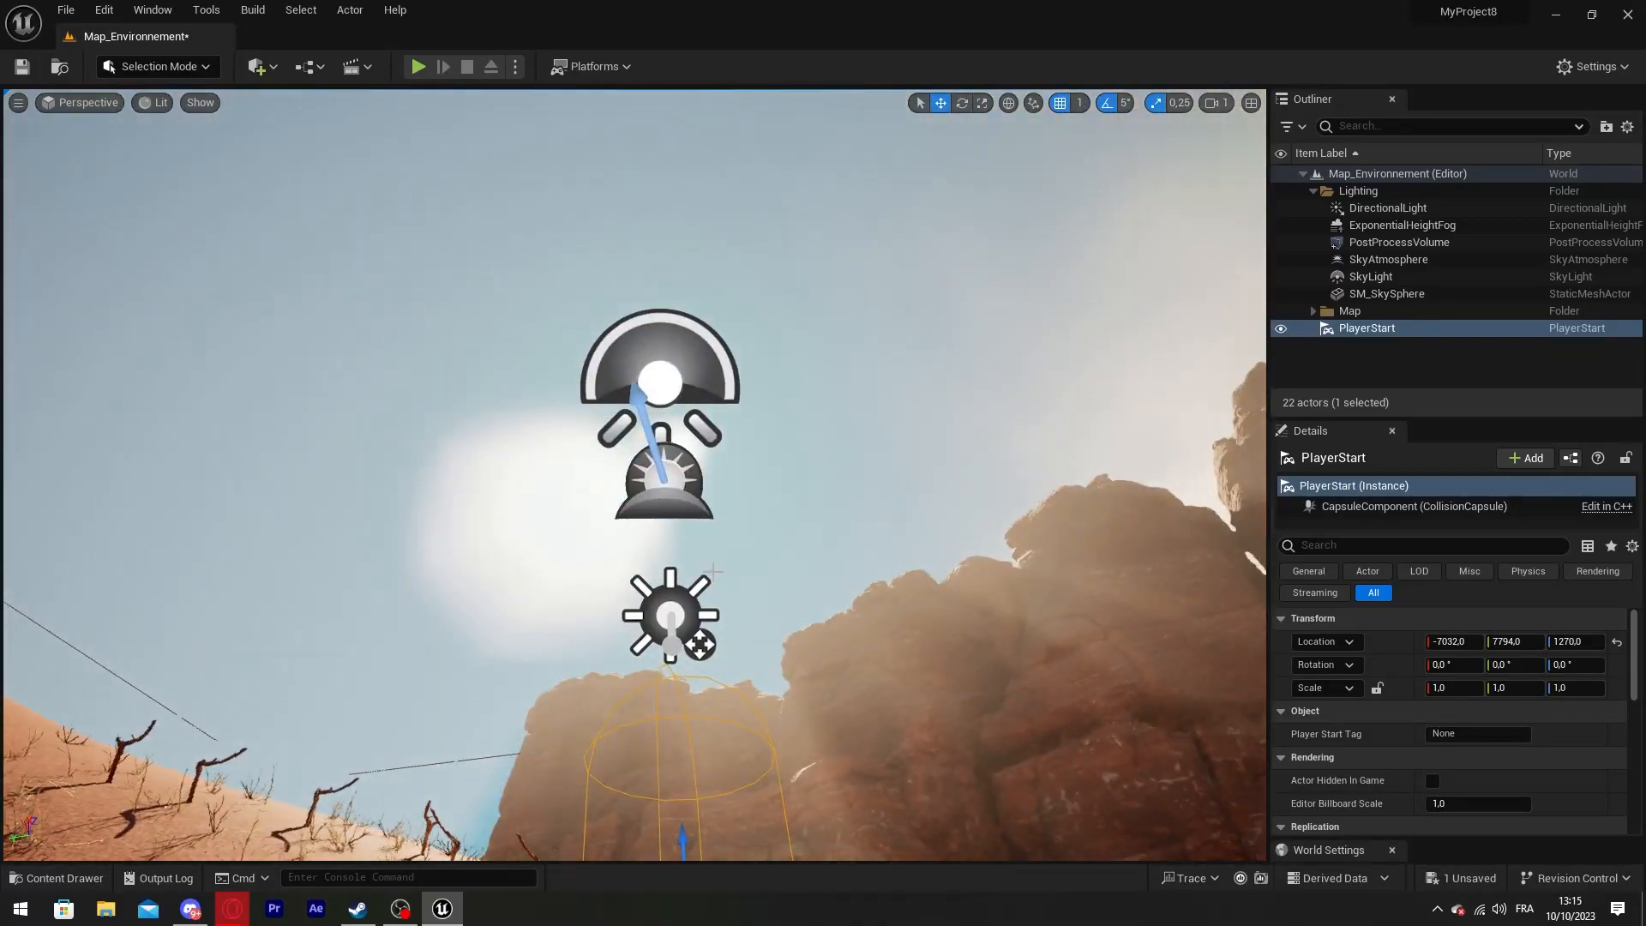
{"action": "left_click", "coordinate": [665, 609]}
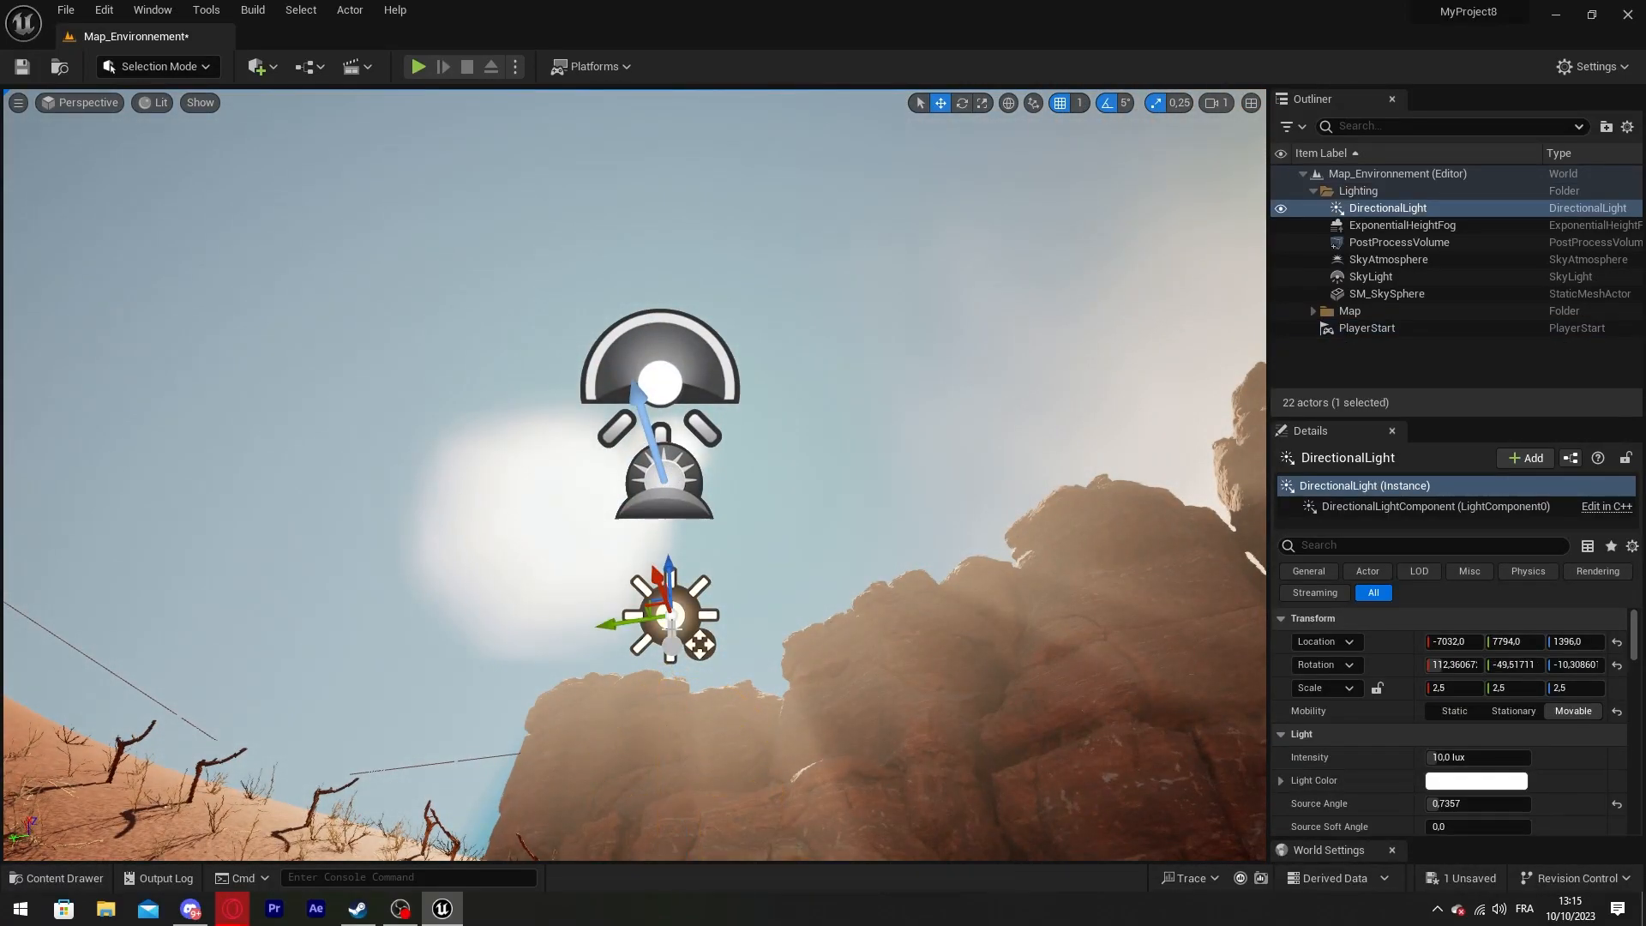
{"action": "left_click", "coordinate": [677, 493]}
{"action": "left_click", "coordinate": [666, 585]}
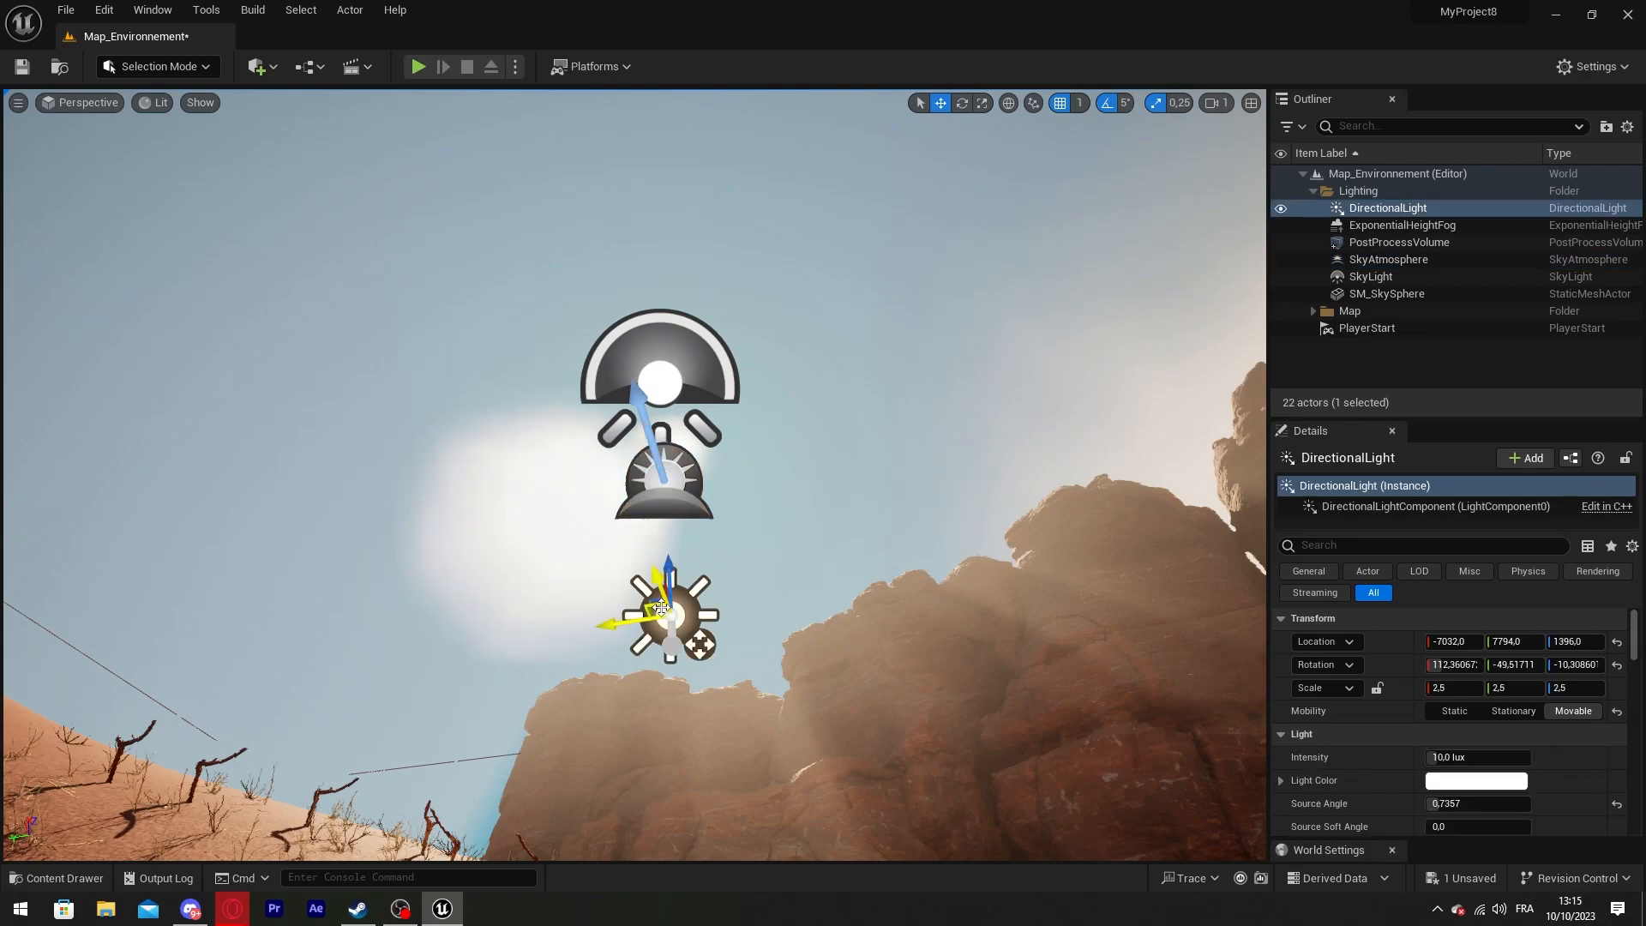
{"action": "left_click", "coordinate": [692, 465]}
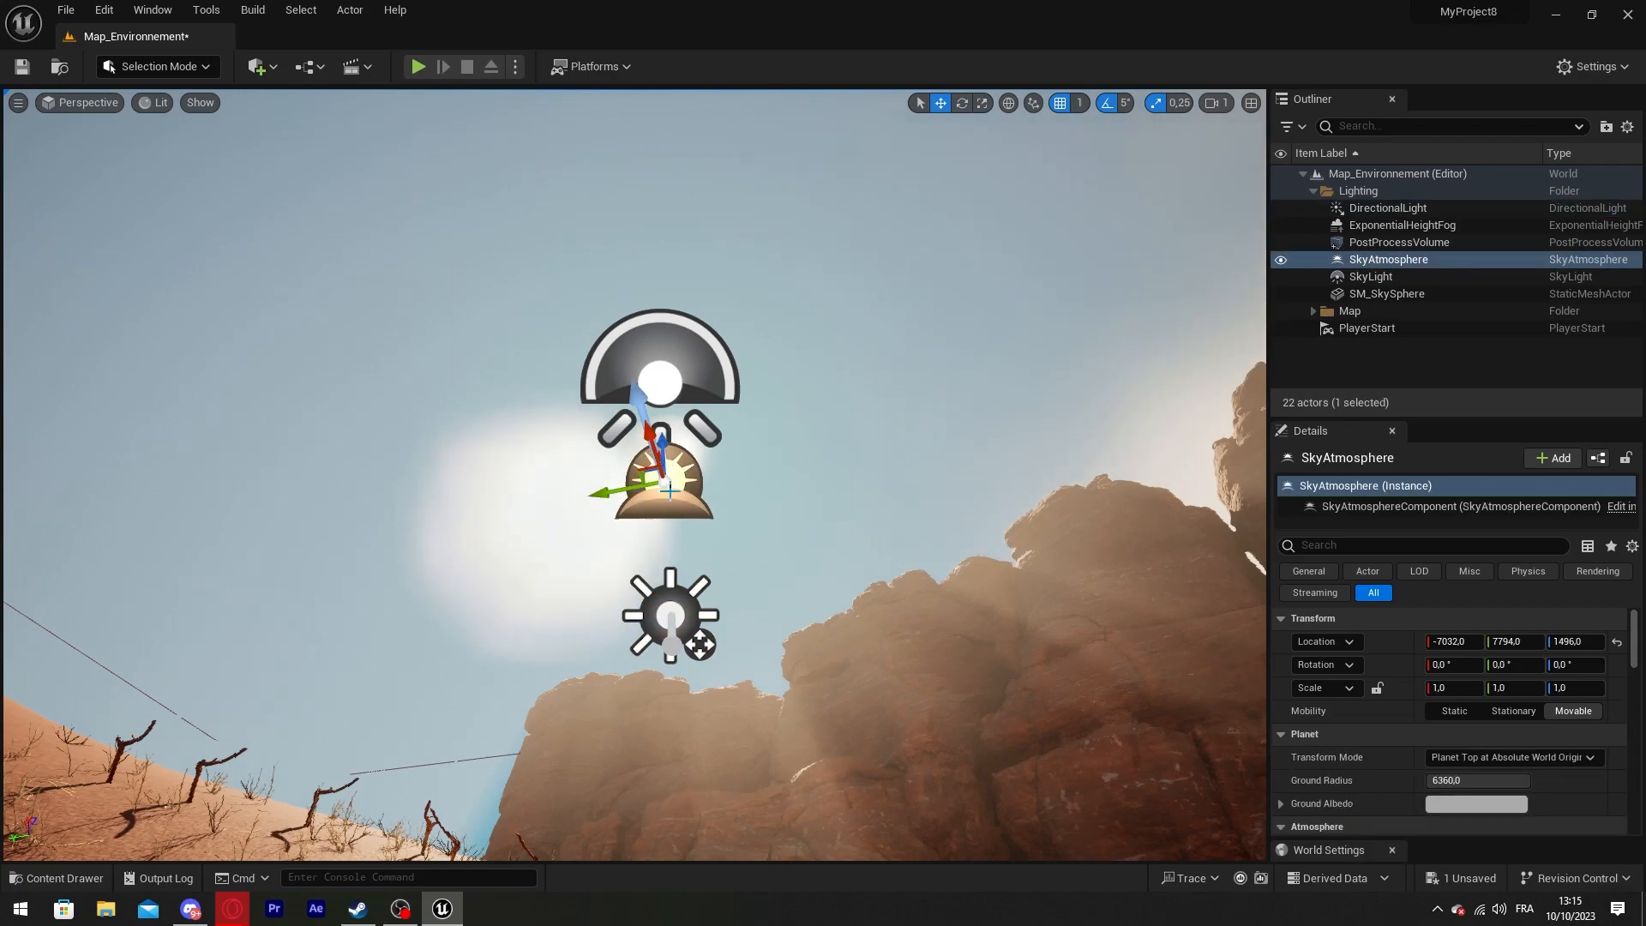
{"action": "left_click", "coordinate": [680, 358]}
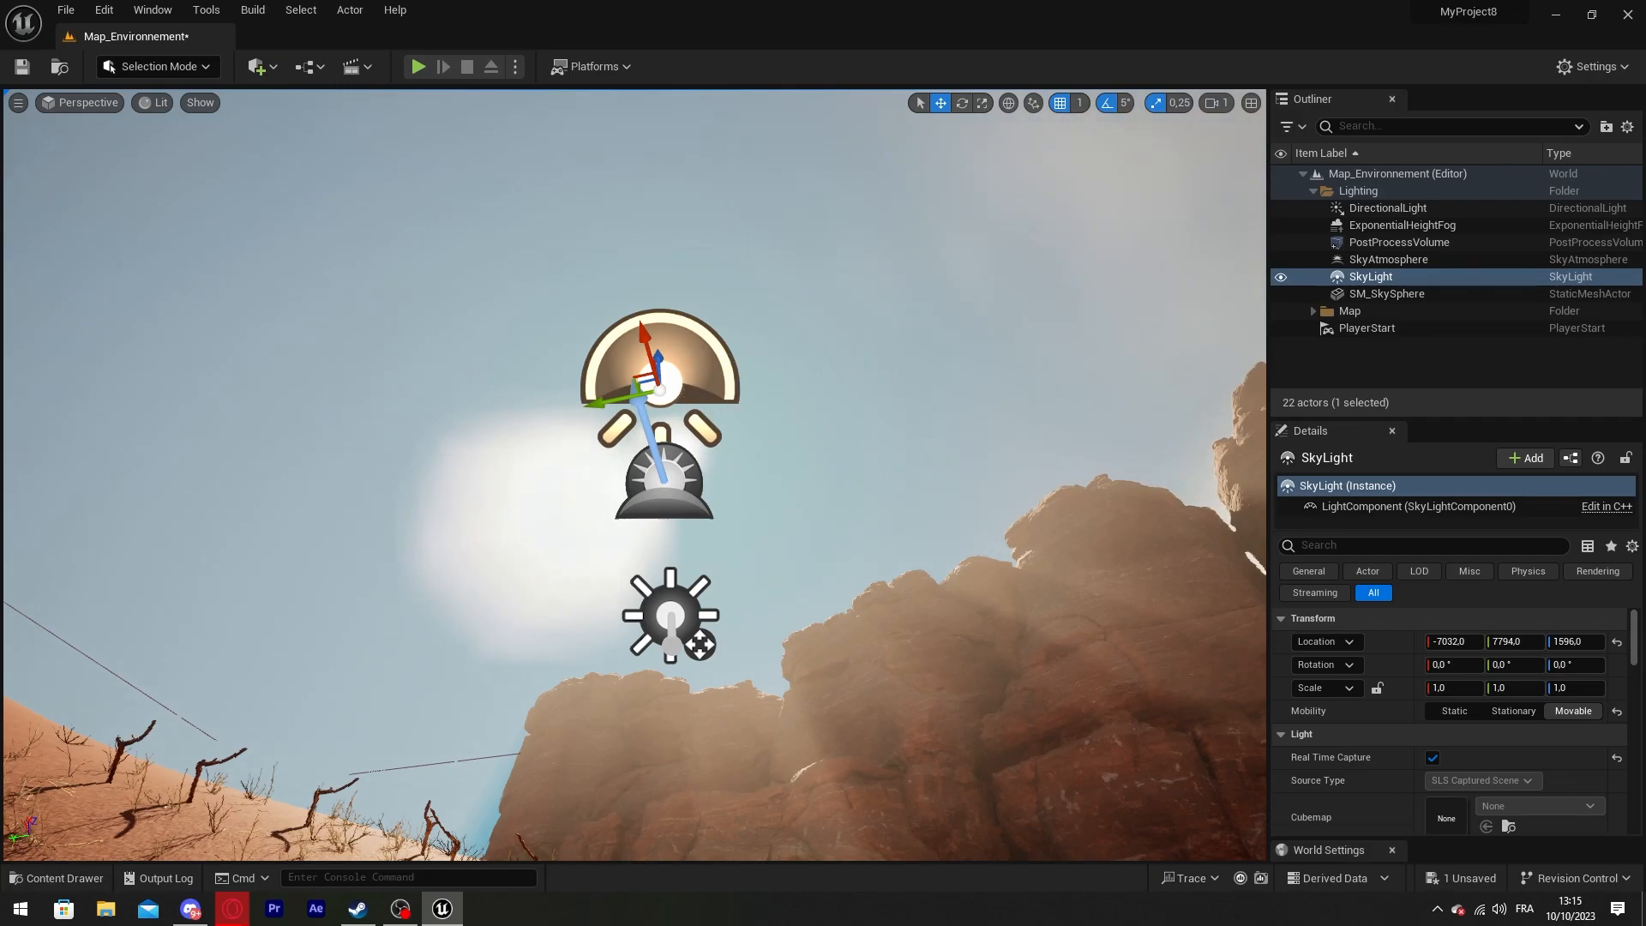
{"action": "right_click", "coordinate": [889, 357]}
{"action": "right_click_drag", "start_coordinate": [680, 445], "coordinate": [731, 579]}
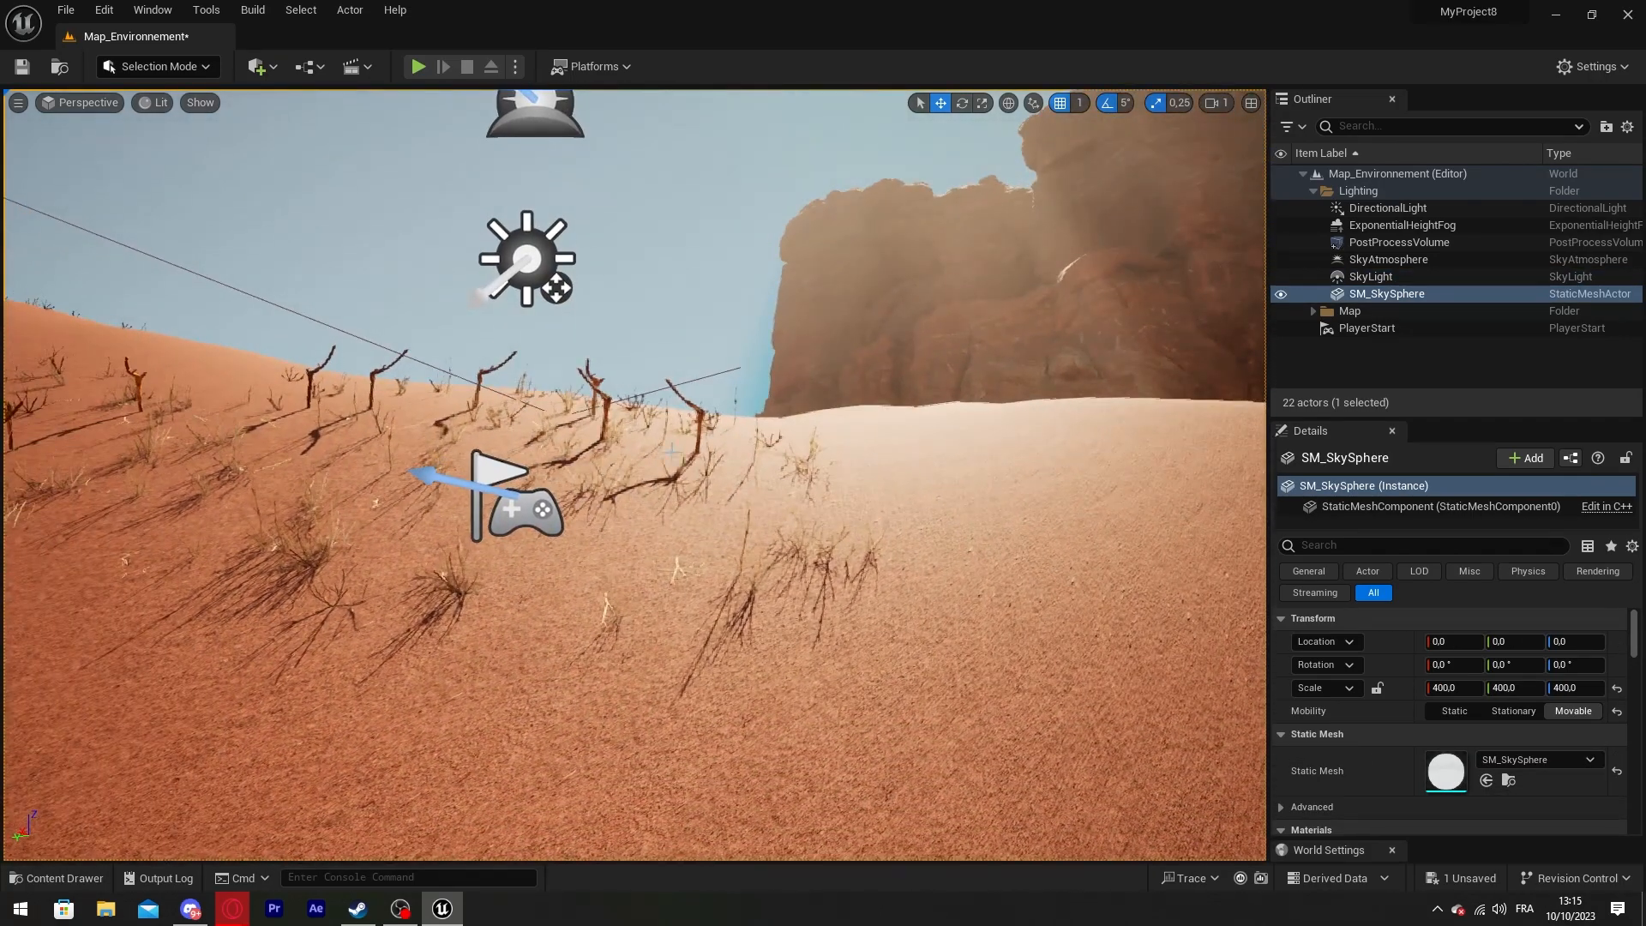
{"action": "left_click", "coordinate": [538, 509]}
{"action": "right_click_drag", "start_coordinate": [852, 306], "coordinate": [626, 231]}
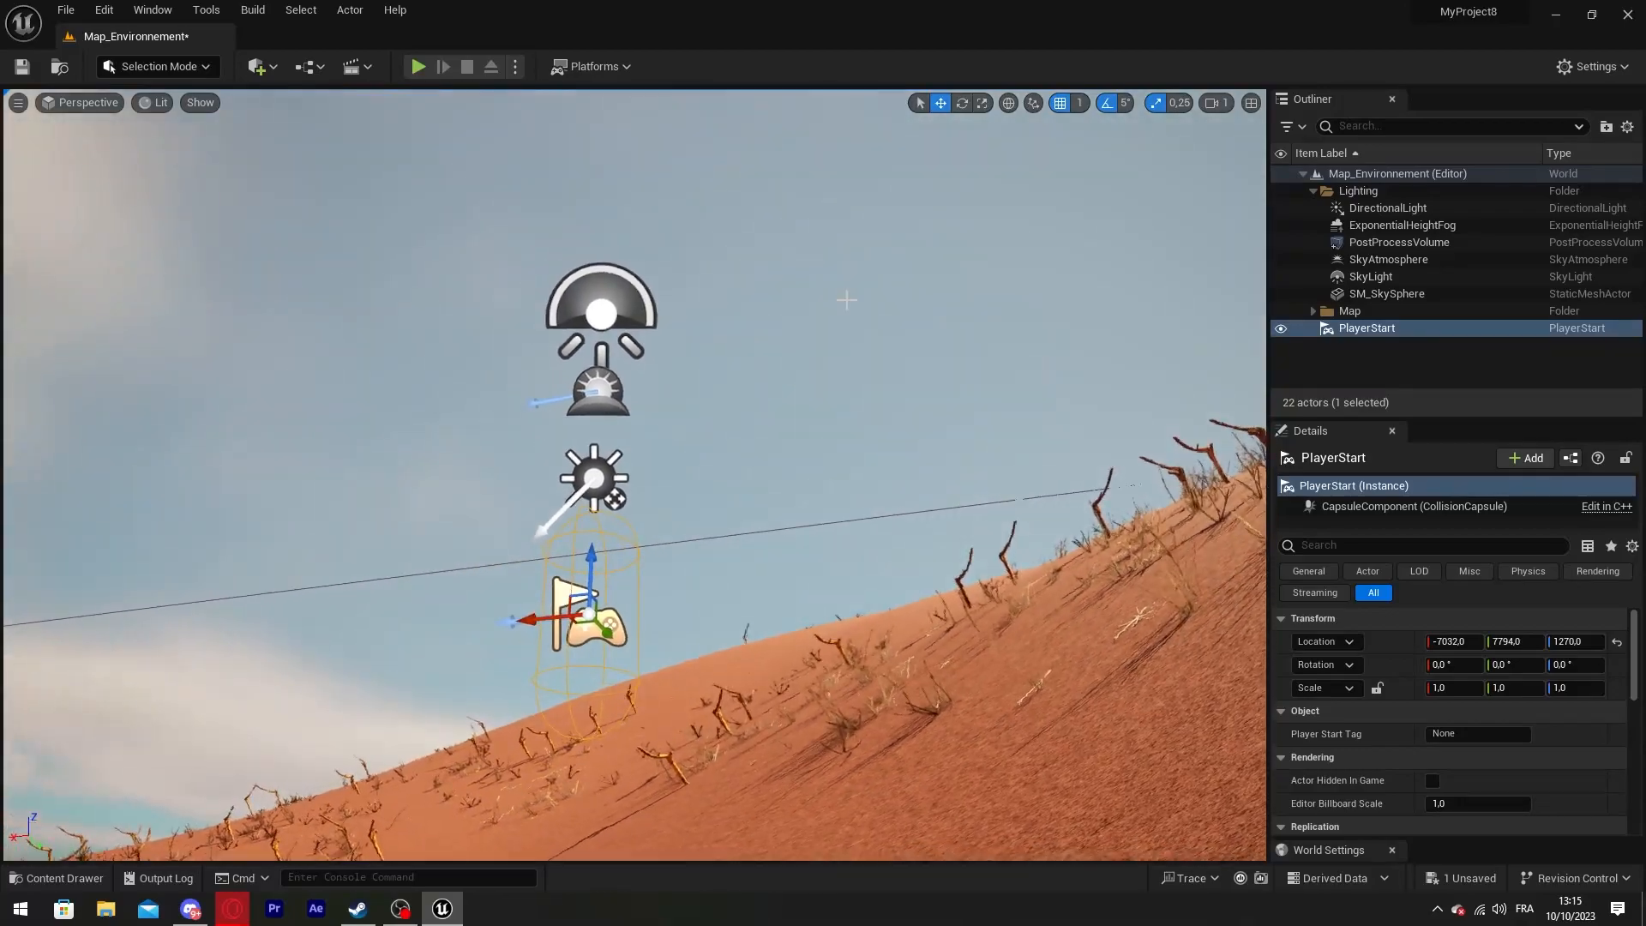
Save the Map_Environnement level
{"action": "left_click", "coordinate": [858, 296]}
{"action": "right_click_drag", "start_coordinate": [994, 367], "coordinate": [896, 446]}
{"action": "key", "text": "ctrl+s"}
{"action": "right_click_drag", "start_coordinate": [969, 399], "coordinate": [934, 433]}
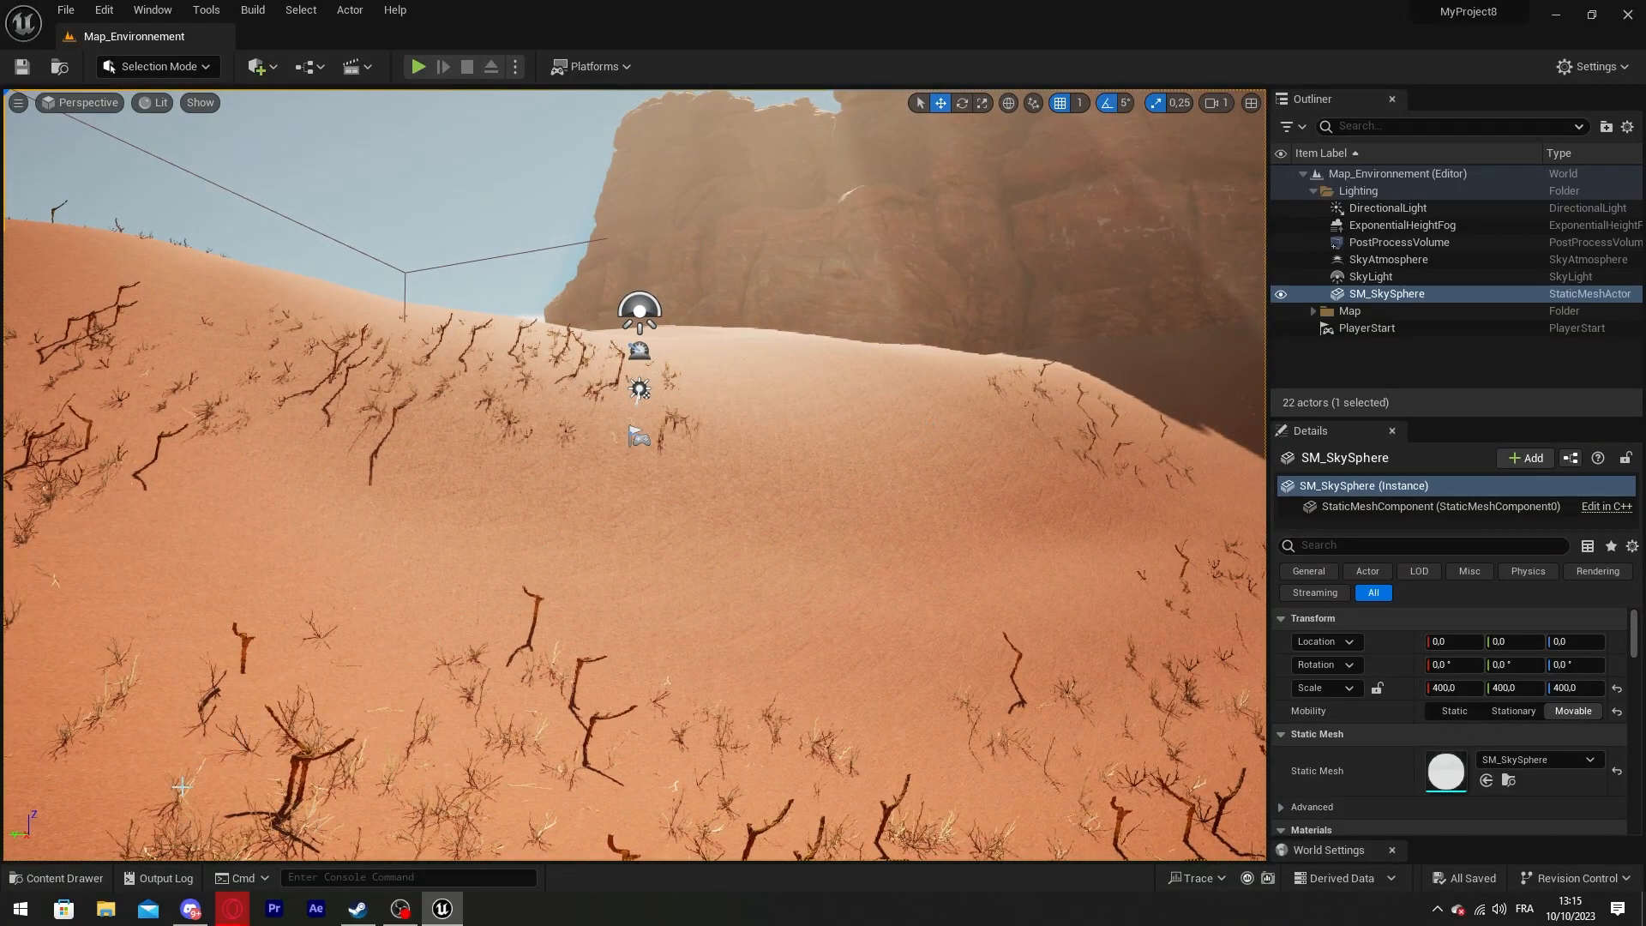
Go to the project's Content folder and start adding a feature or content pack
{"action": "left_click", "coordinate": [60, 878]}
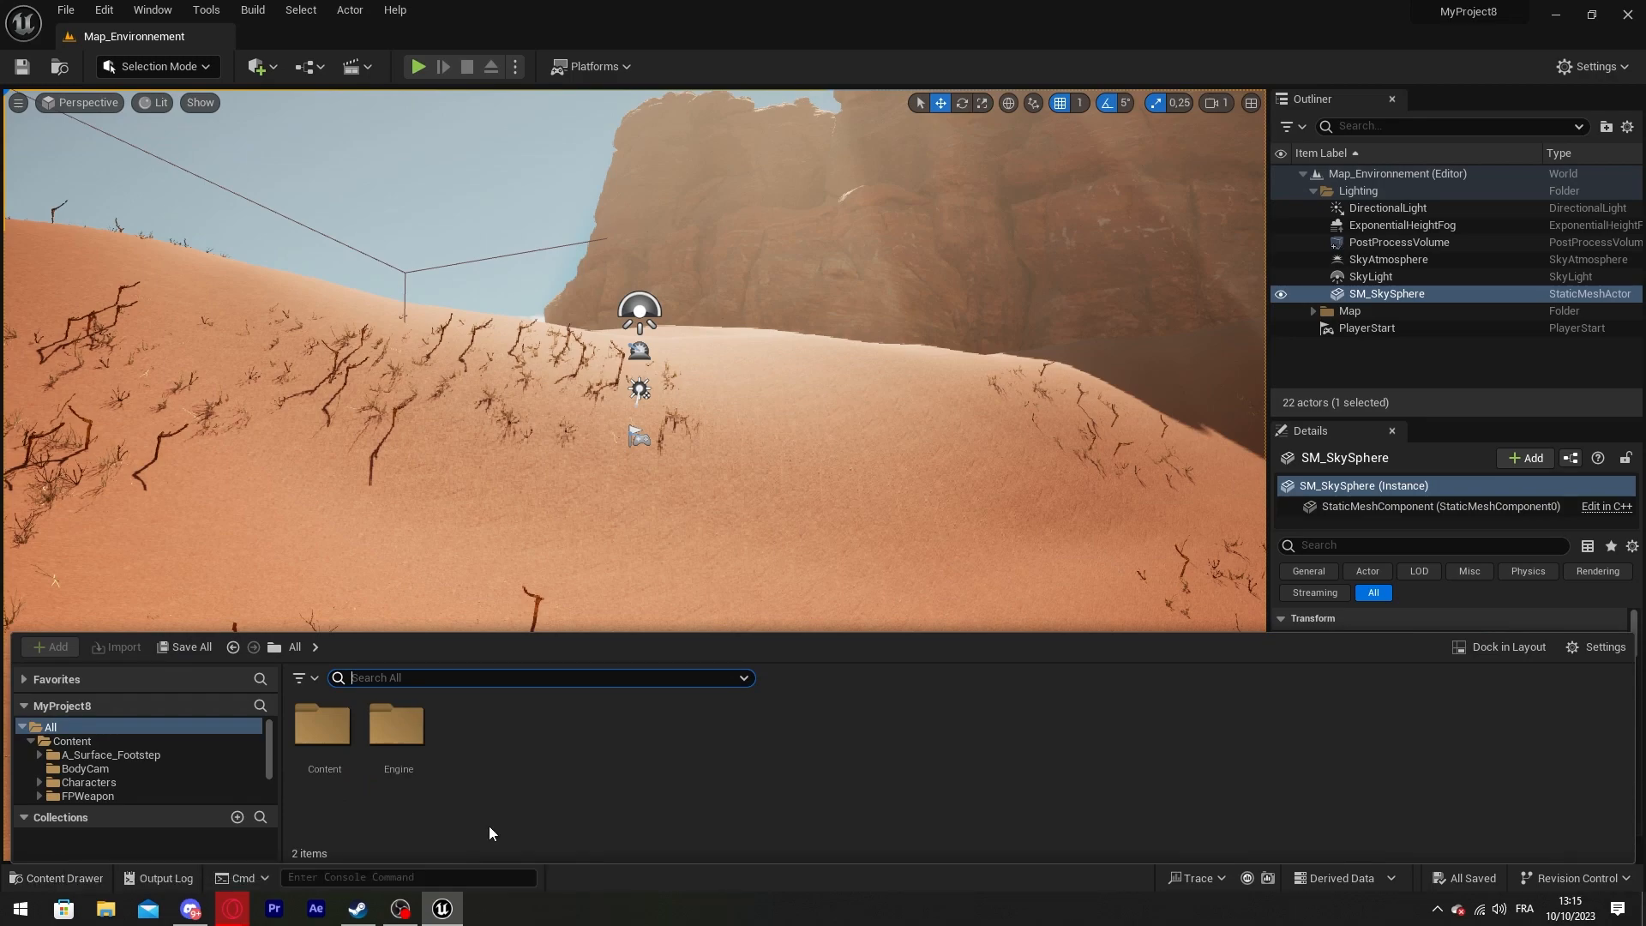
{"action": "left_click", "coordinate": [330, 754]}
{"action": "double_click", "coordinate": [338, 776]}
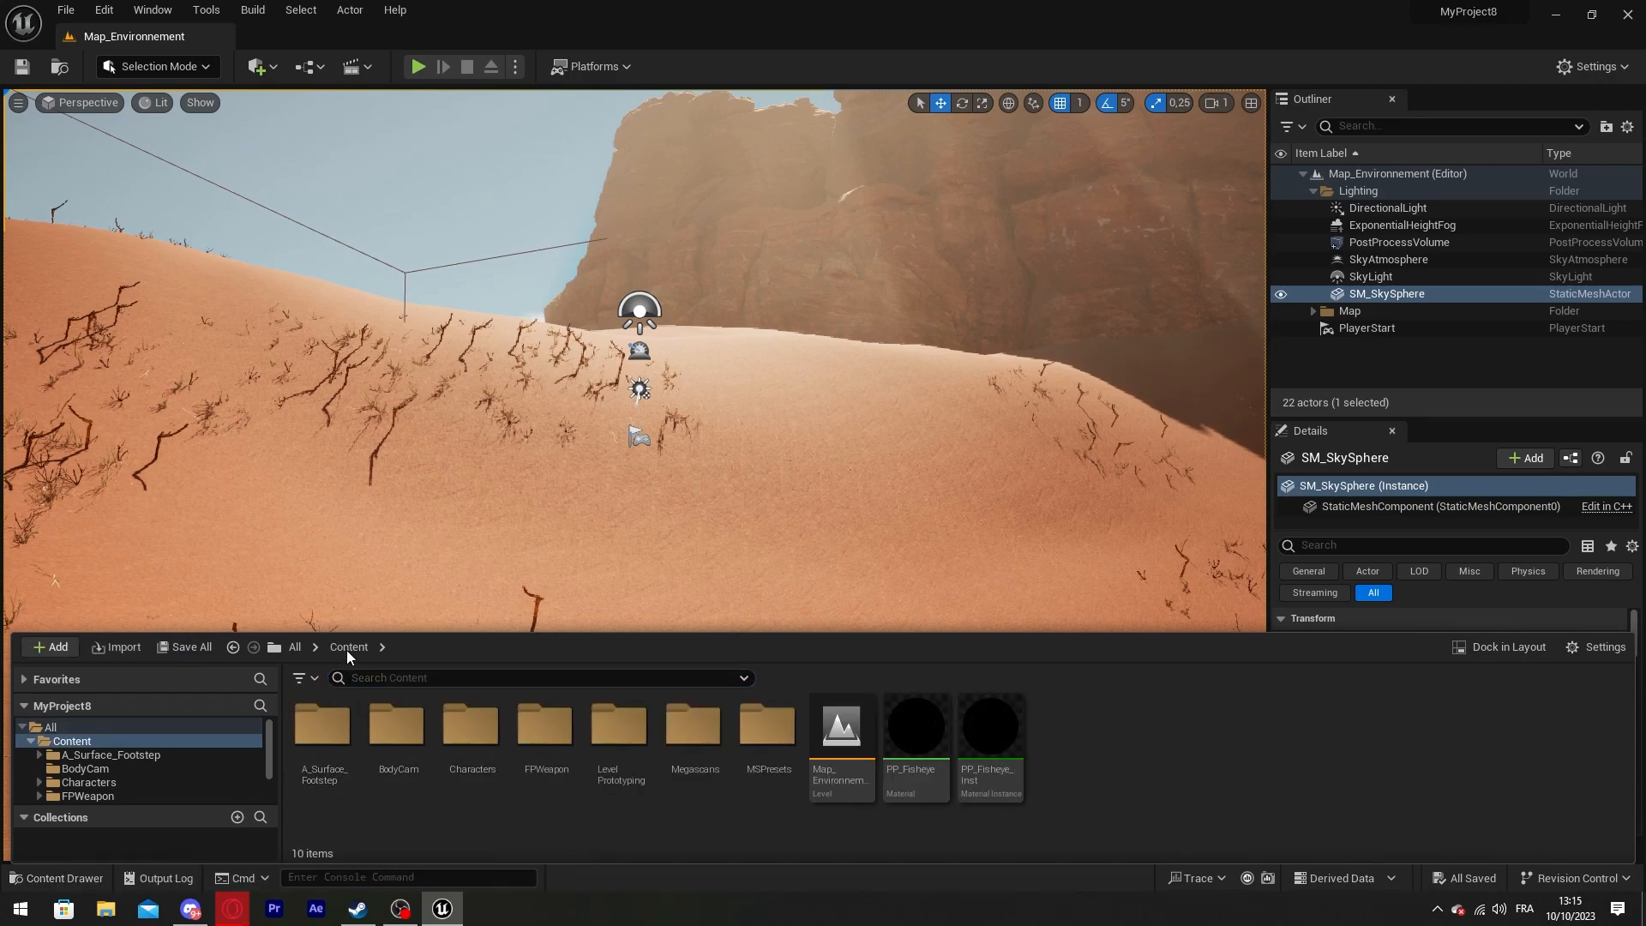
{"action": "left_click", "coordinate": [49, 649]}
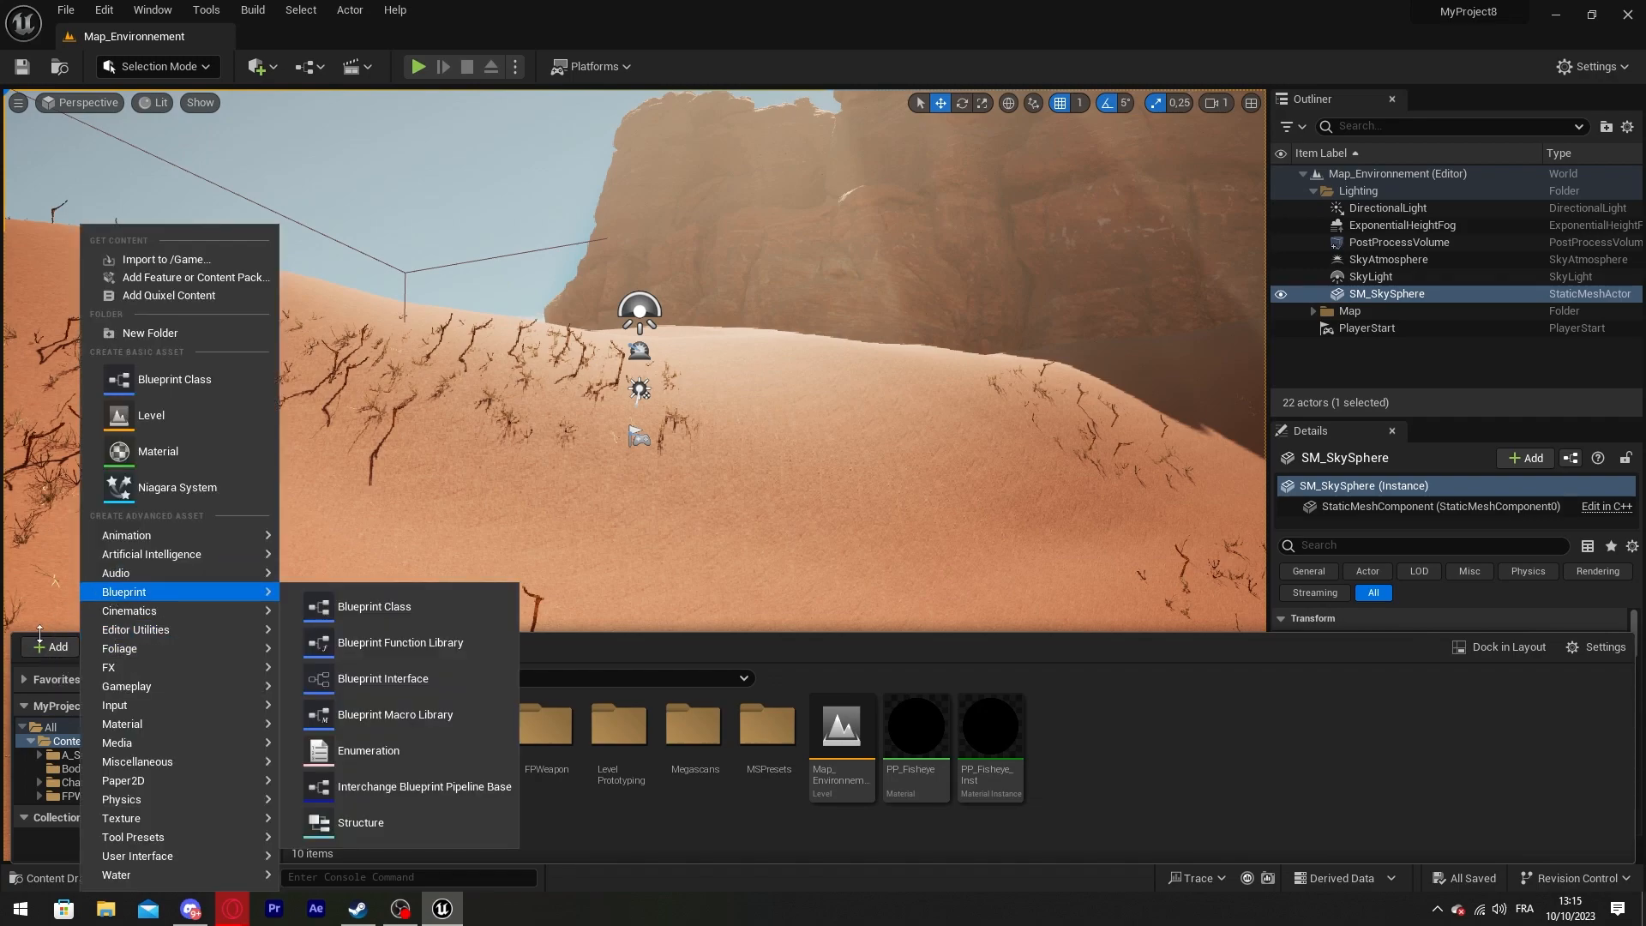
{"action": "left_click", "coordinate": [228, 279]}
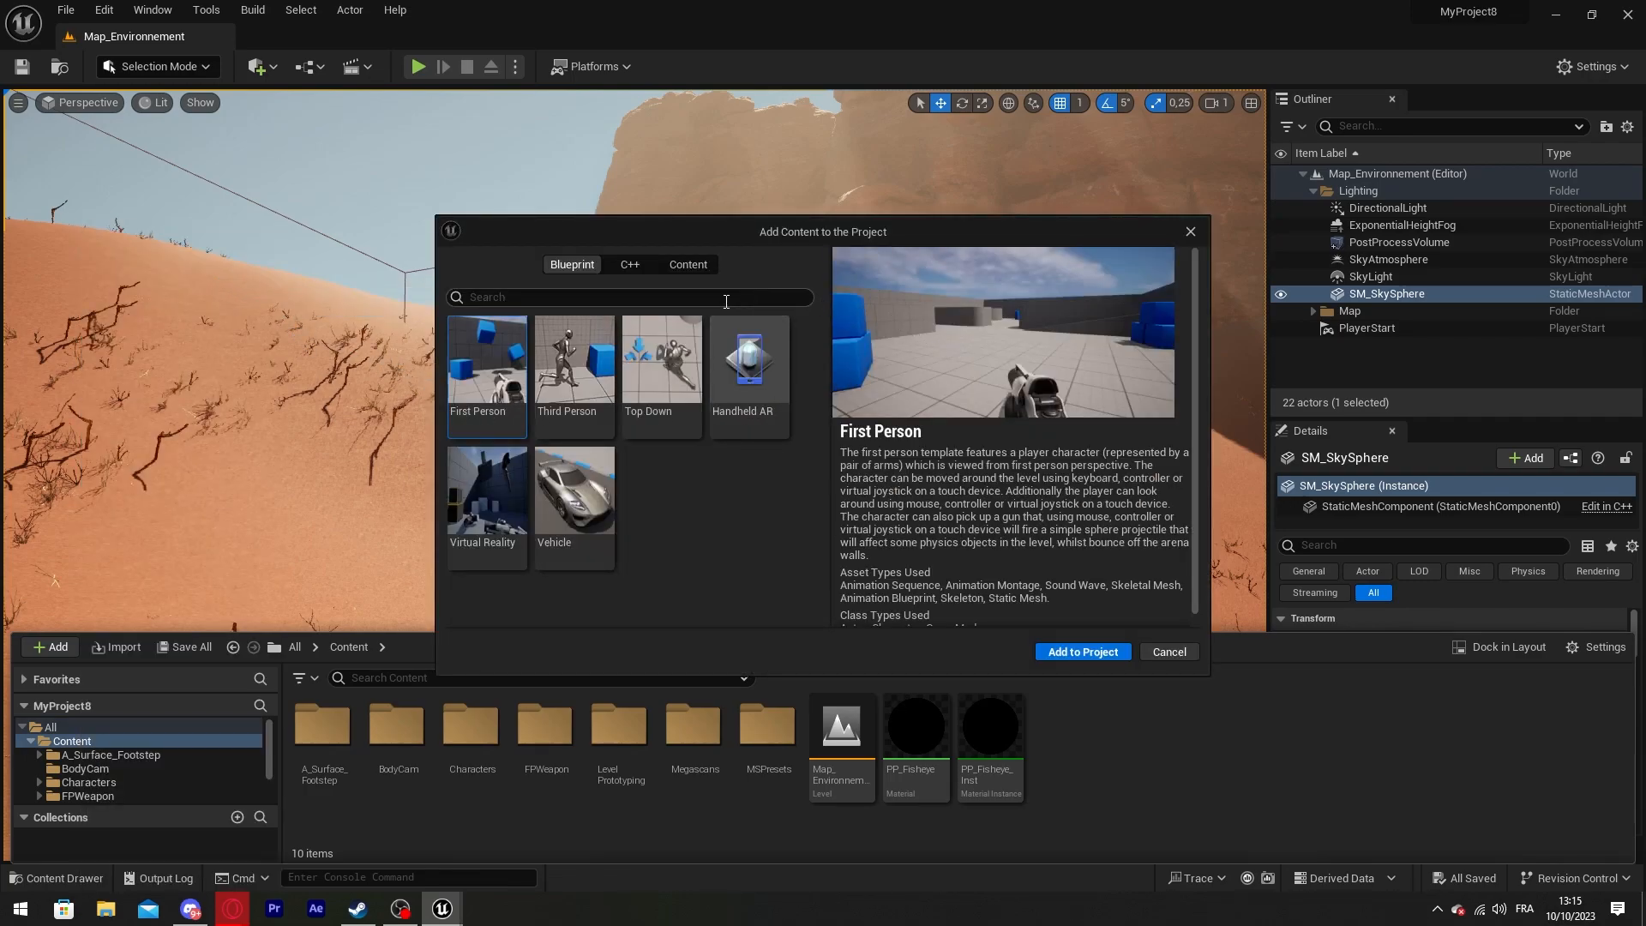
Add the Blueprint version of the Third Person template to the project and close the Content Browser and add-content windows
{"action": "scroll", "coordinate": [908, 566], "scroll_direction": "down", "scroll_amount": 2}
{"action": "scroll", "coordinate": [908, 565], "scroll_direction": "up", "scroll_amount": 2}
{"action": "left_click", "coordinate": [620, 268]}
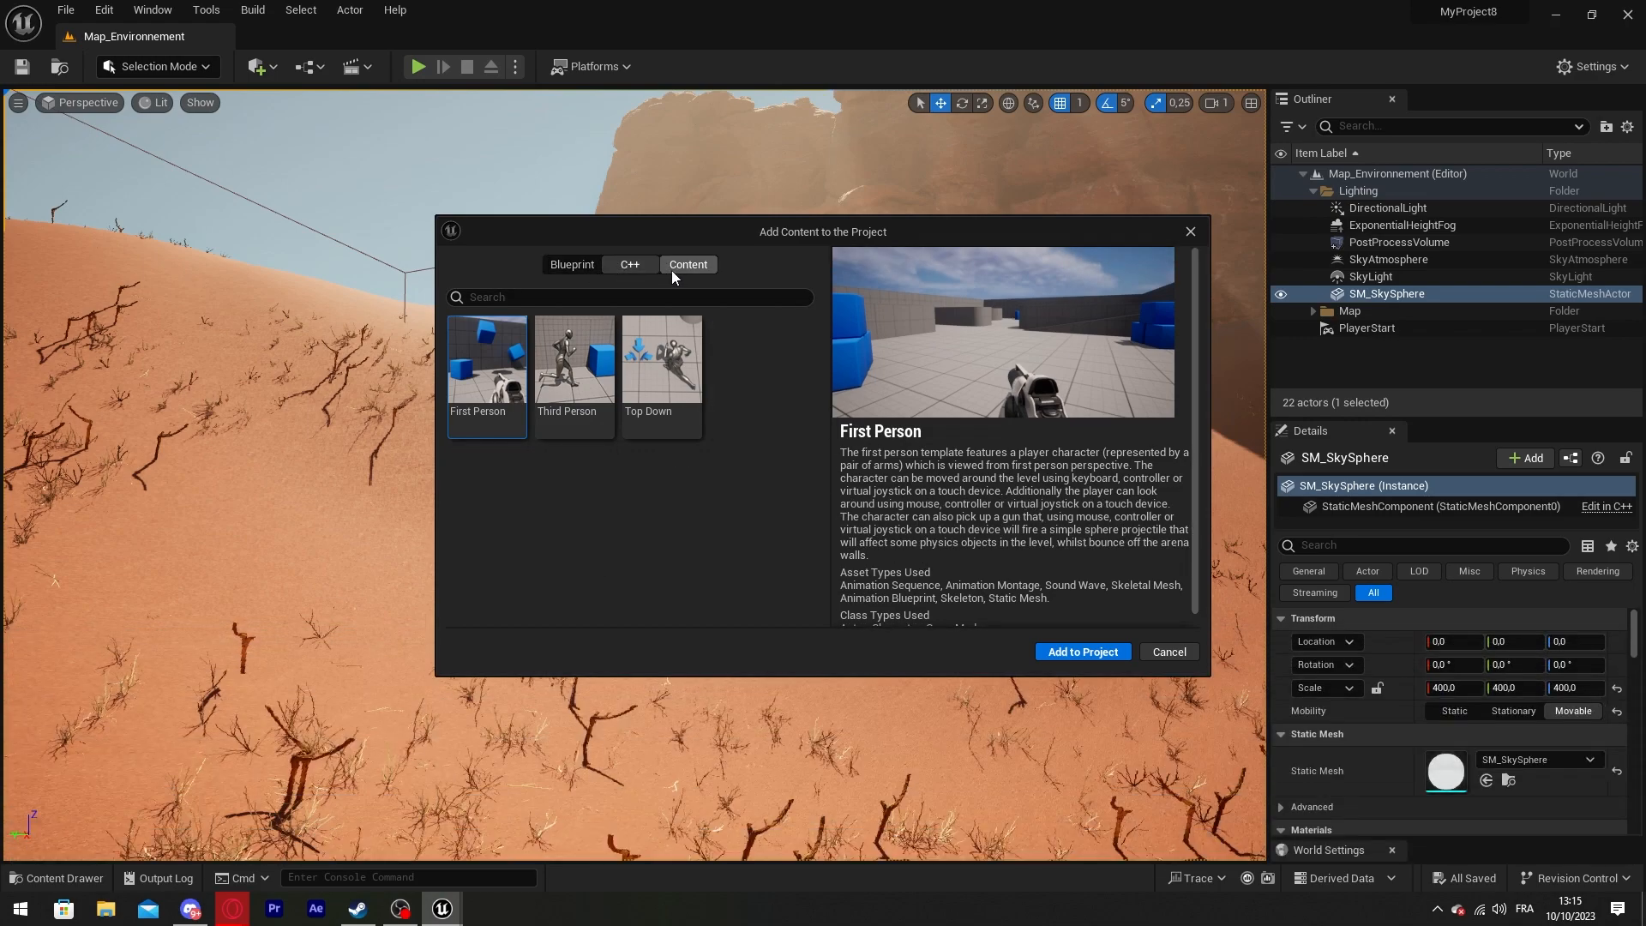
{"action": "left_click", "coordinate": [569, 266]}
{"action": "left_click", "coordinate": [631, 268]}
{"action": "left_click", "coordinate": [572, 267]}
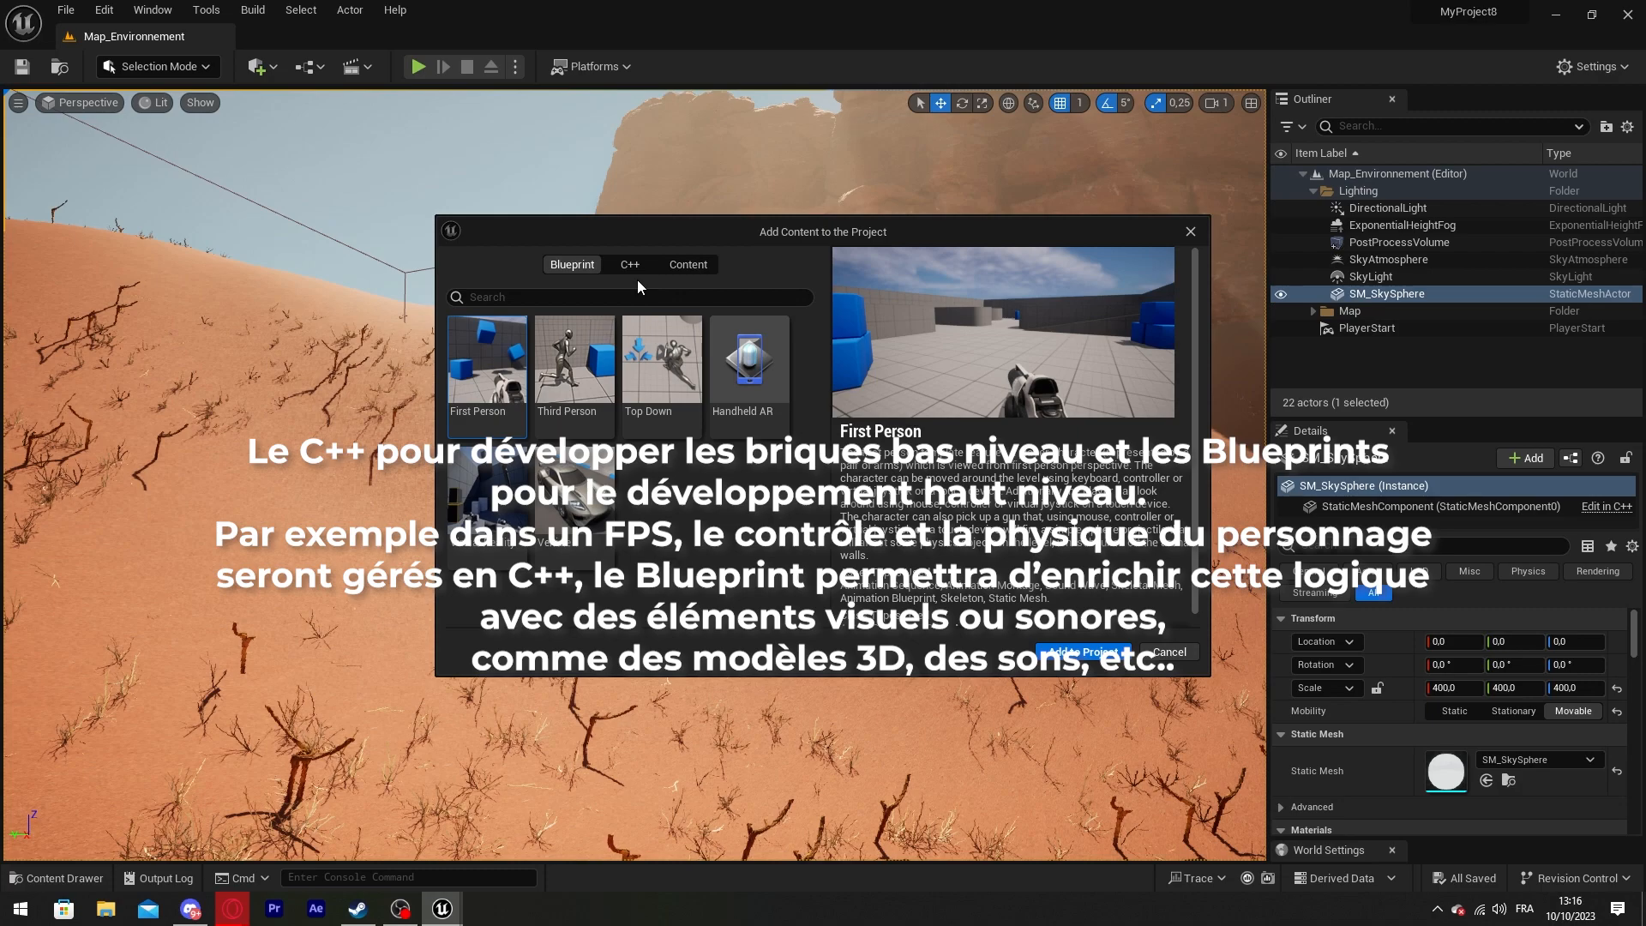
{"action": "left_click", "coordinate": [556, 403]}
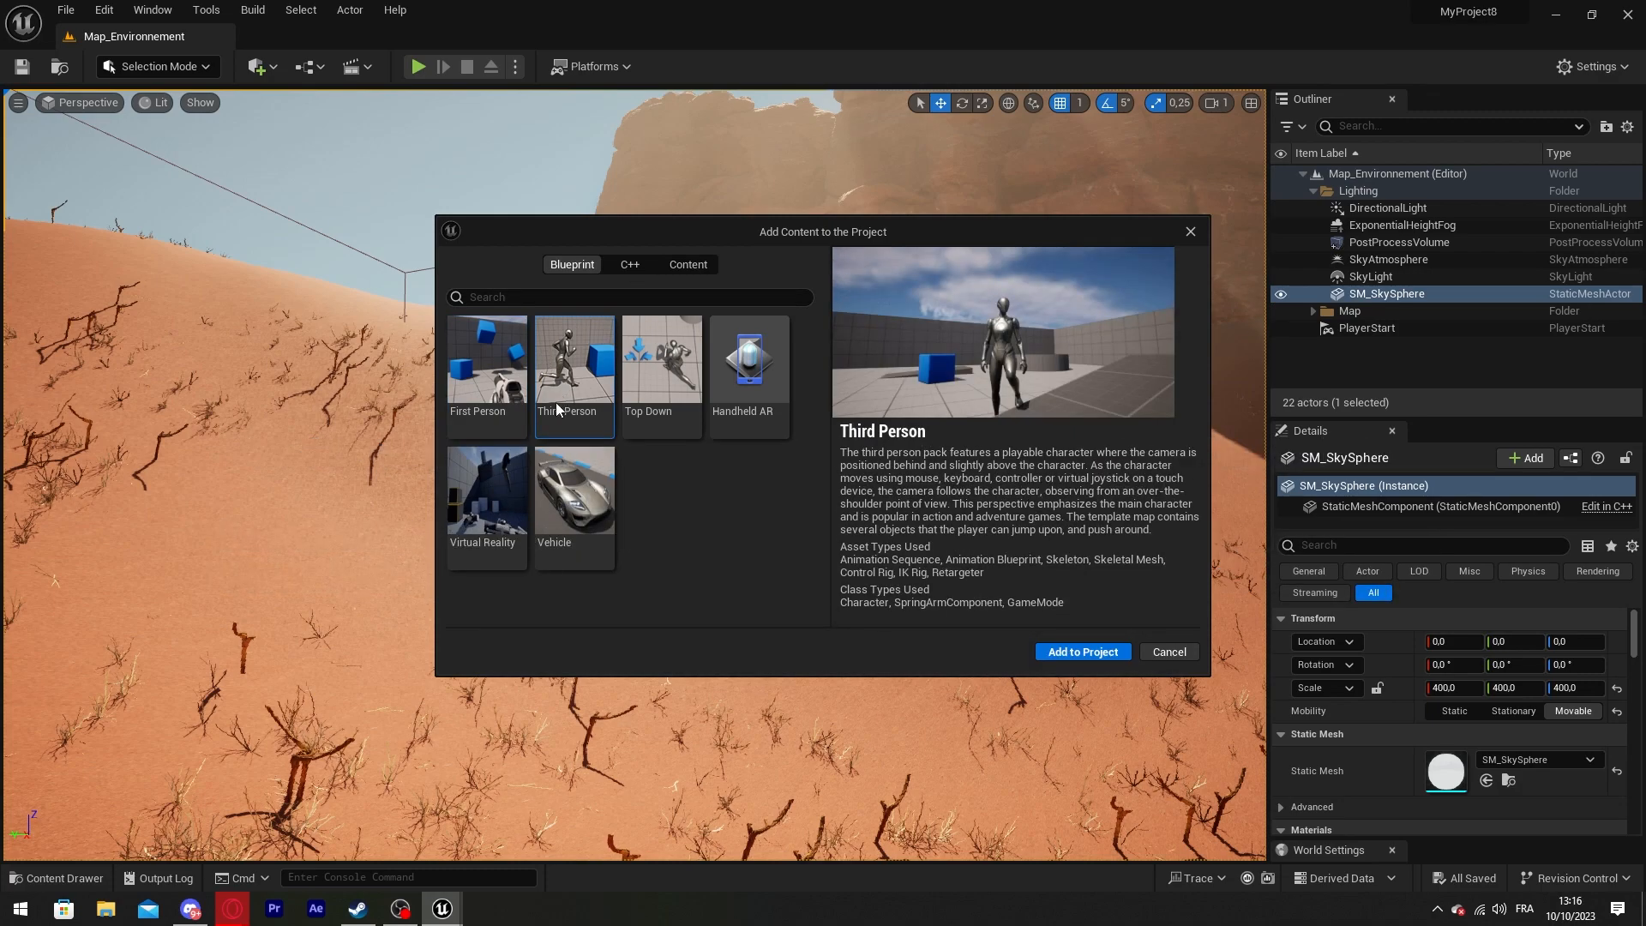
{"action": "left_click", "coordinate": [1084, 652]}
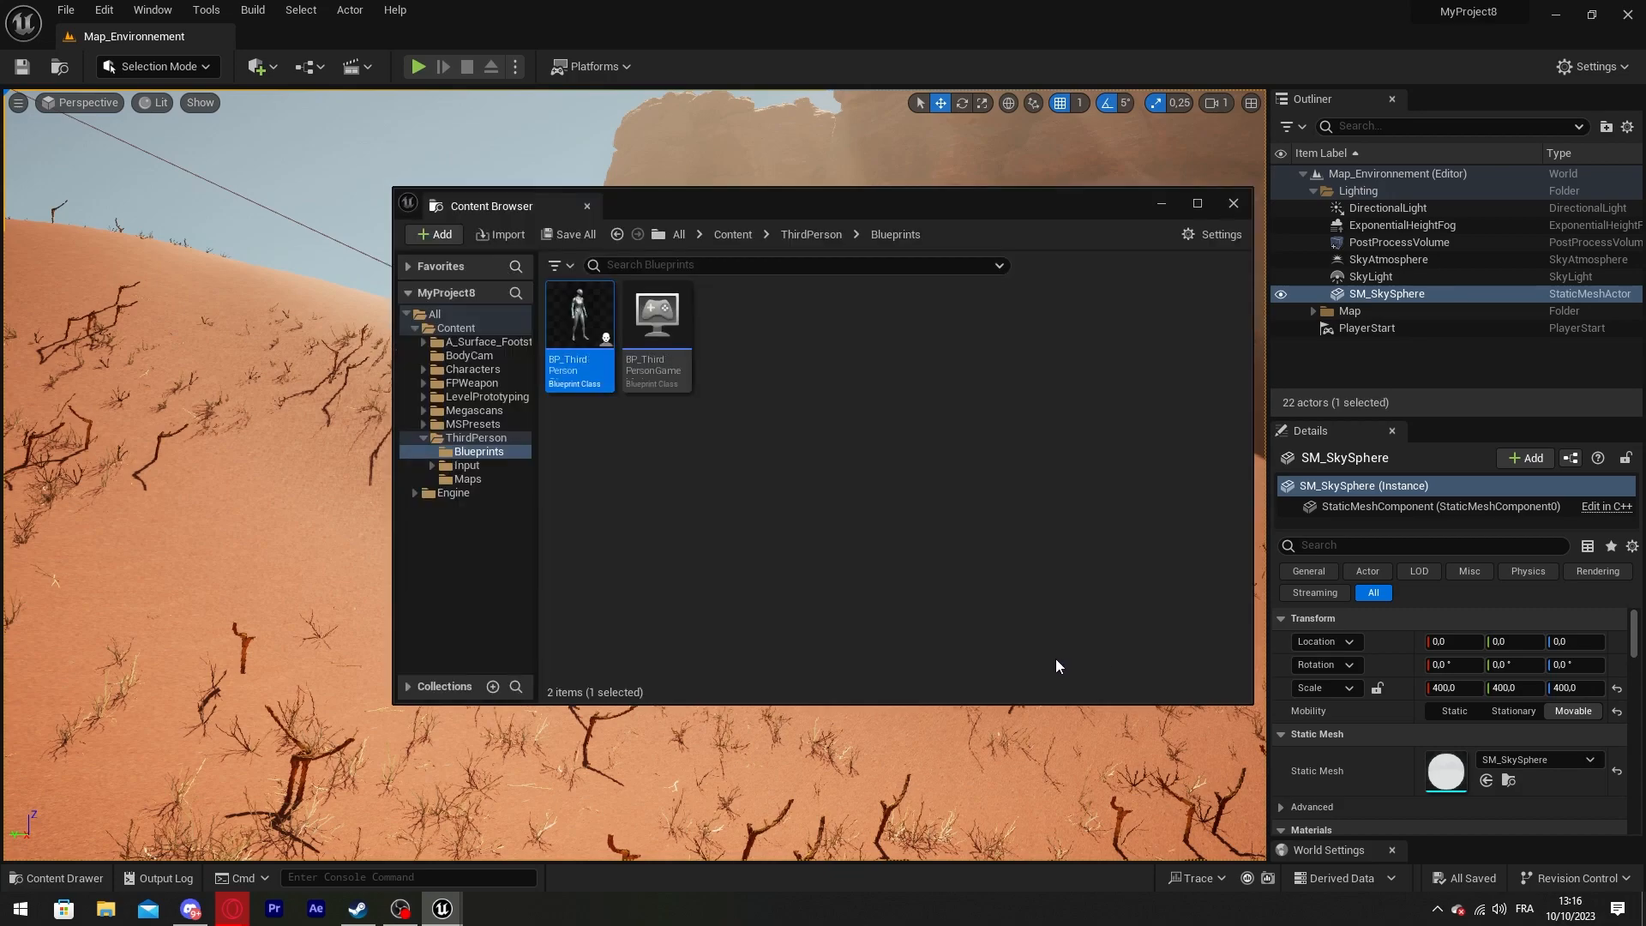
{"action": "left_click", "coordinate": [1235, 206]}
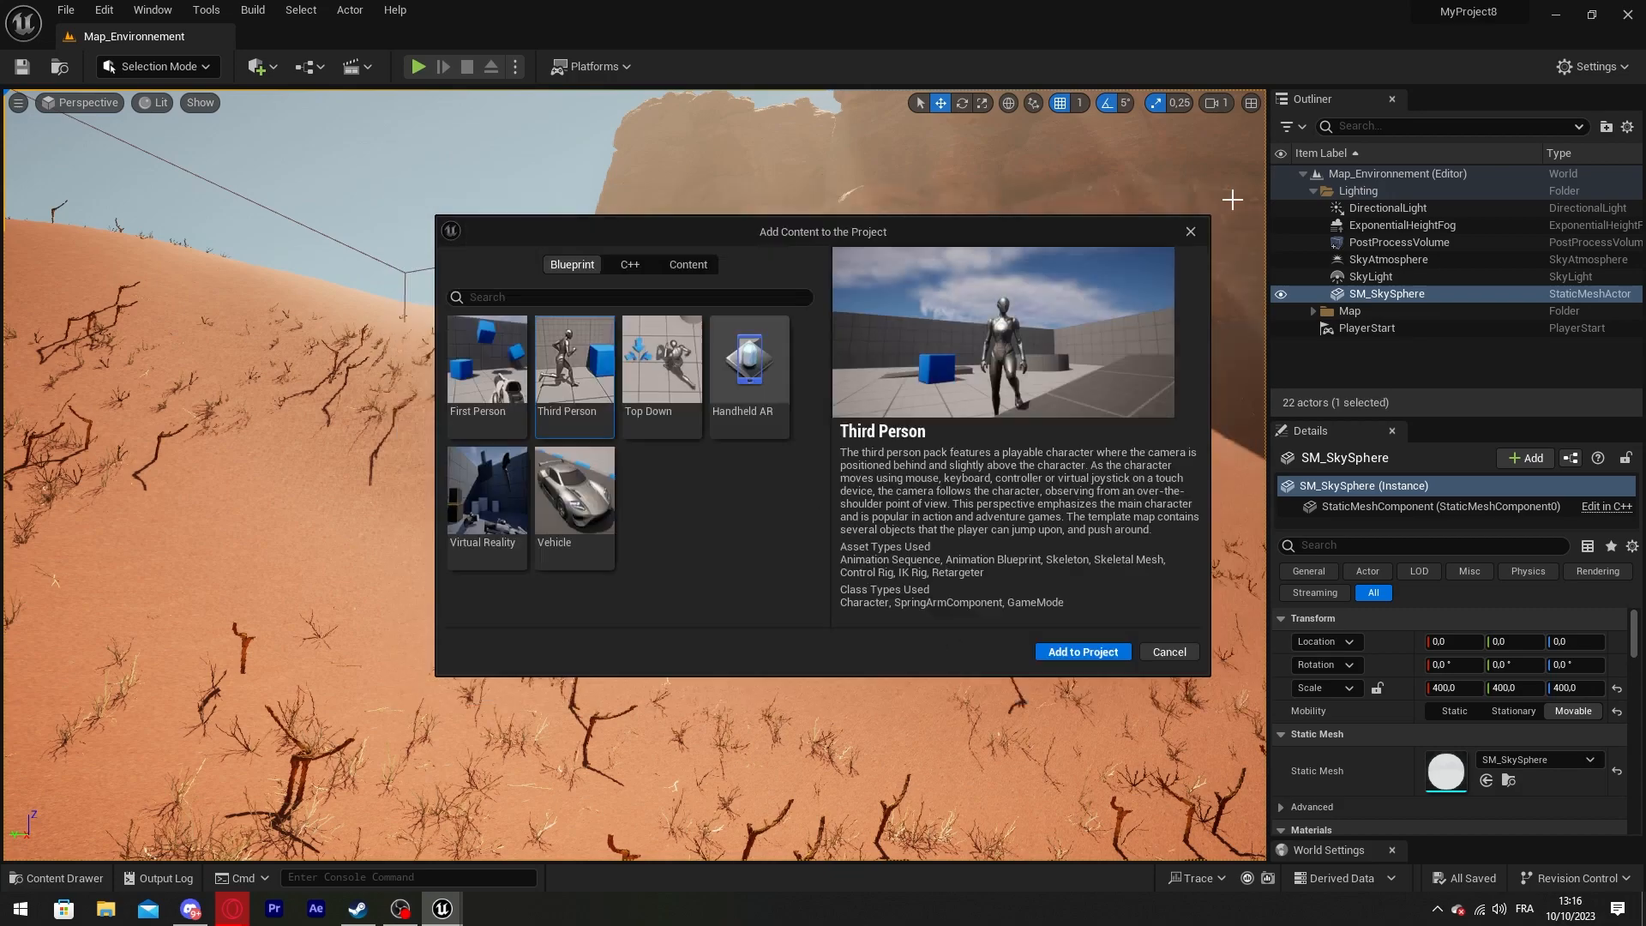
{"action": "left_click", "coordinate": [1203, 233]}
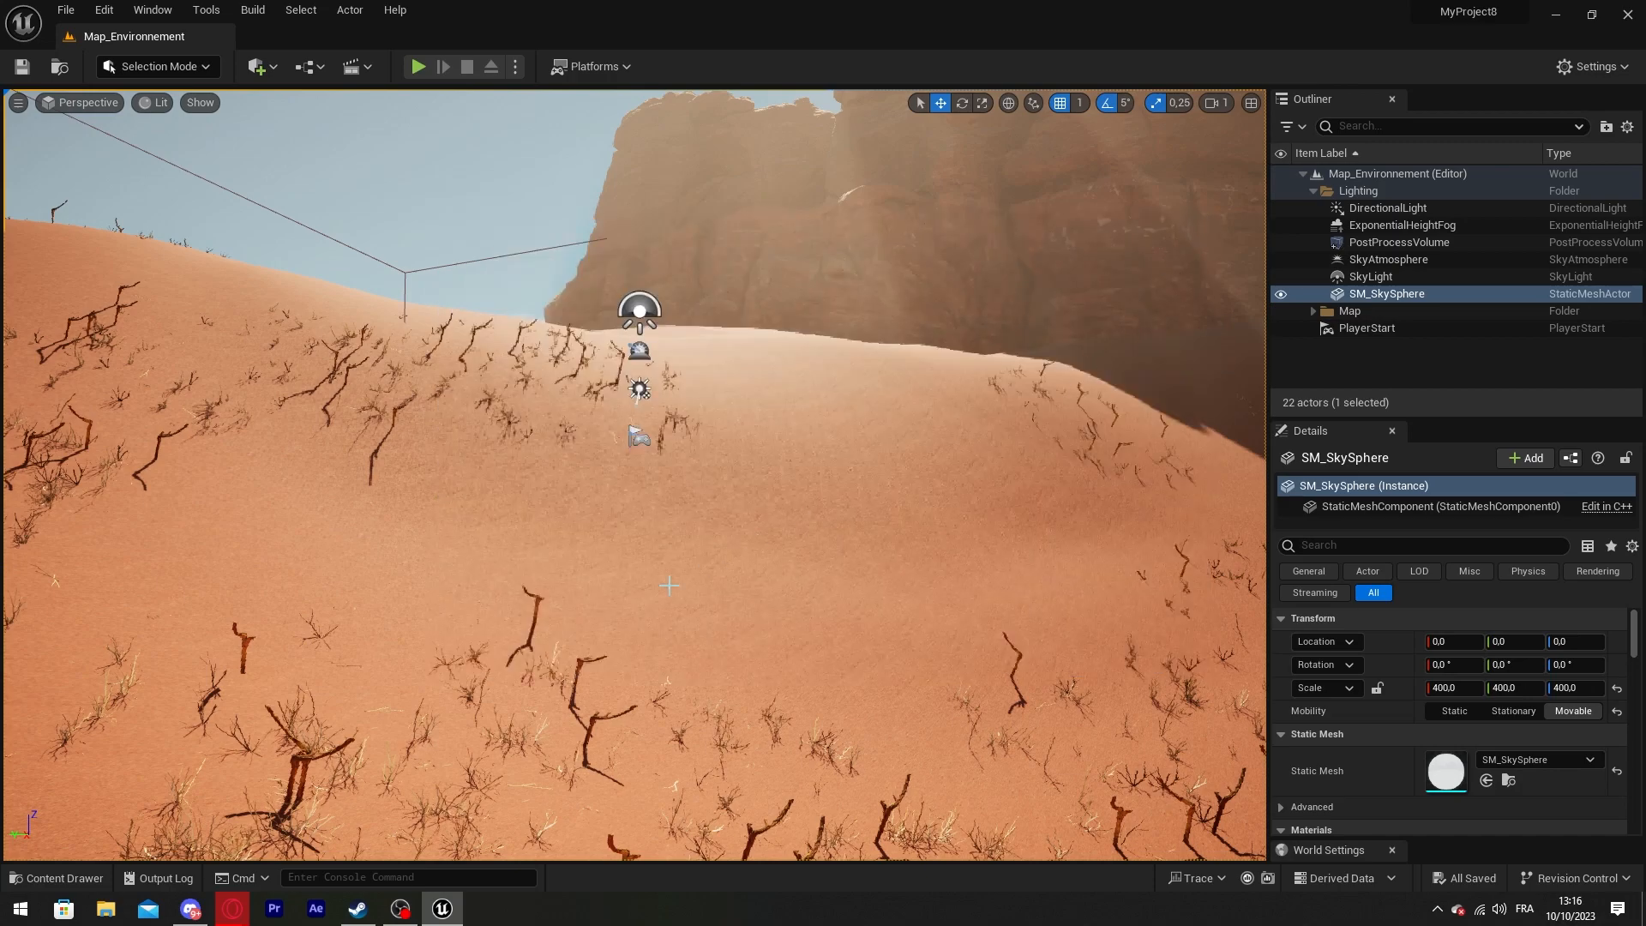
Open the Blueprints folder inside the project's ThirdPerson content folder
{"action": "left_click", "coordinate": [60, 878]}
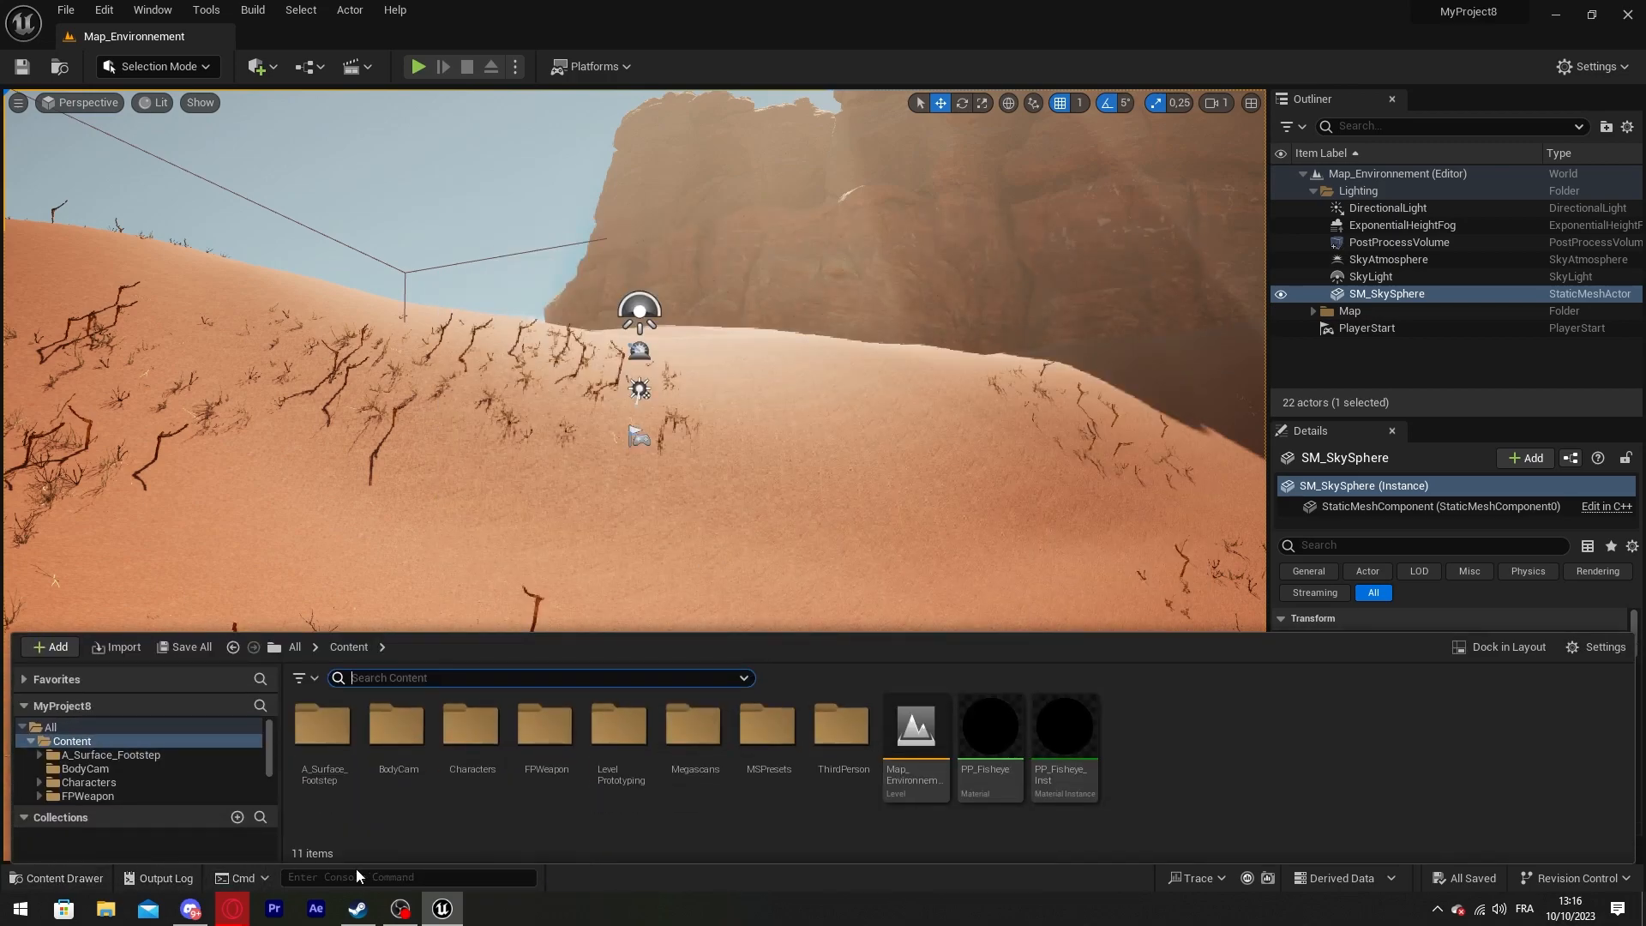
{"action": "double_click", "coordinate": [855, 772]}
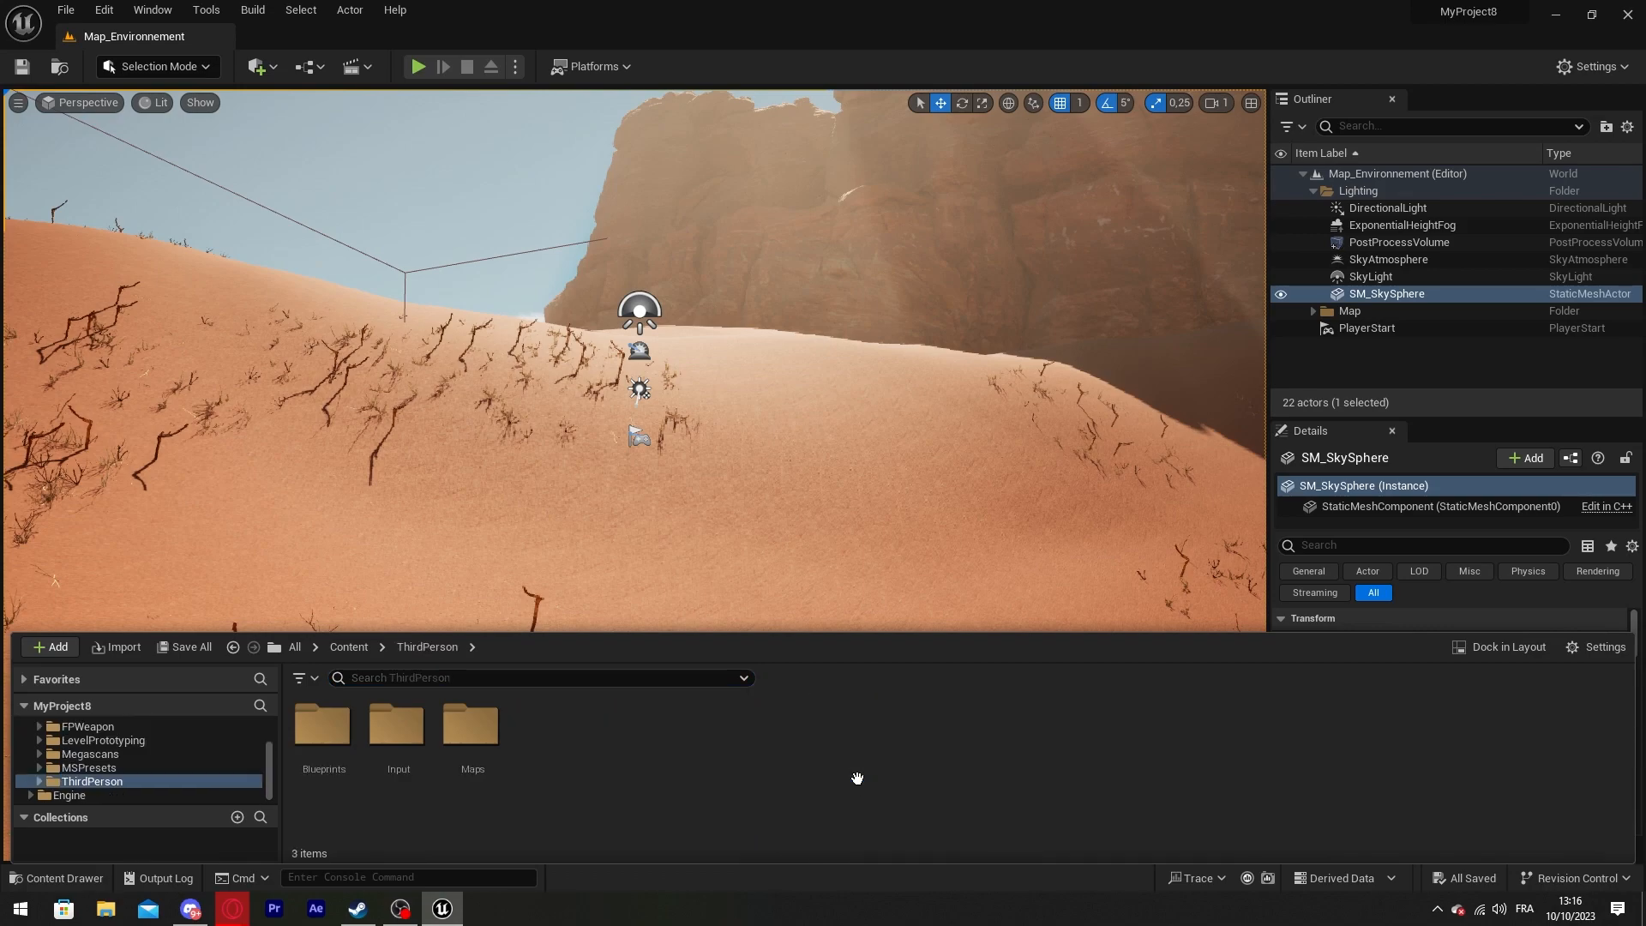
{"action": "double_click", "coordinate": [321, 772]}
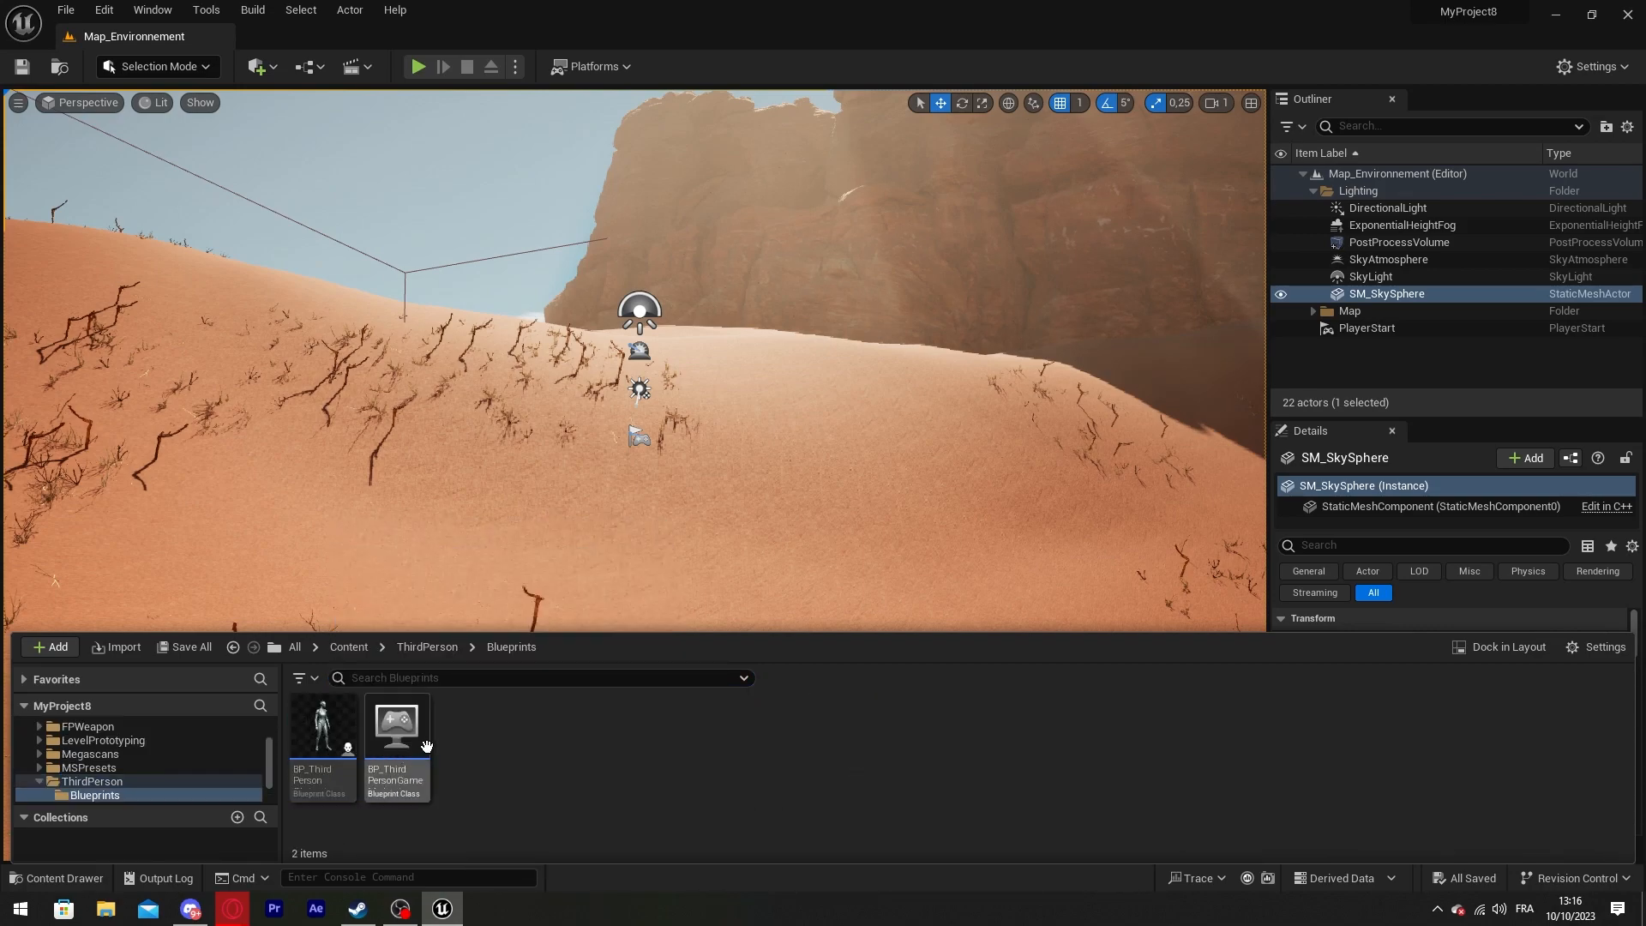
Open the third-person character blueprint and set its Skeletal Mesh Asset to SKM_Manny
{"action": "double_click", "coordinate": [321, 730]}
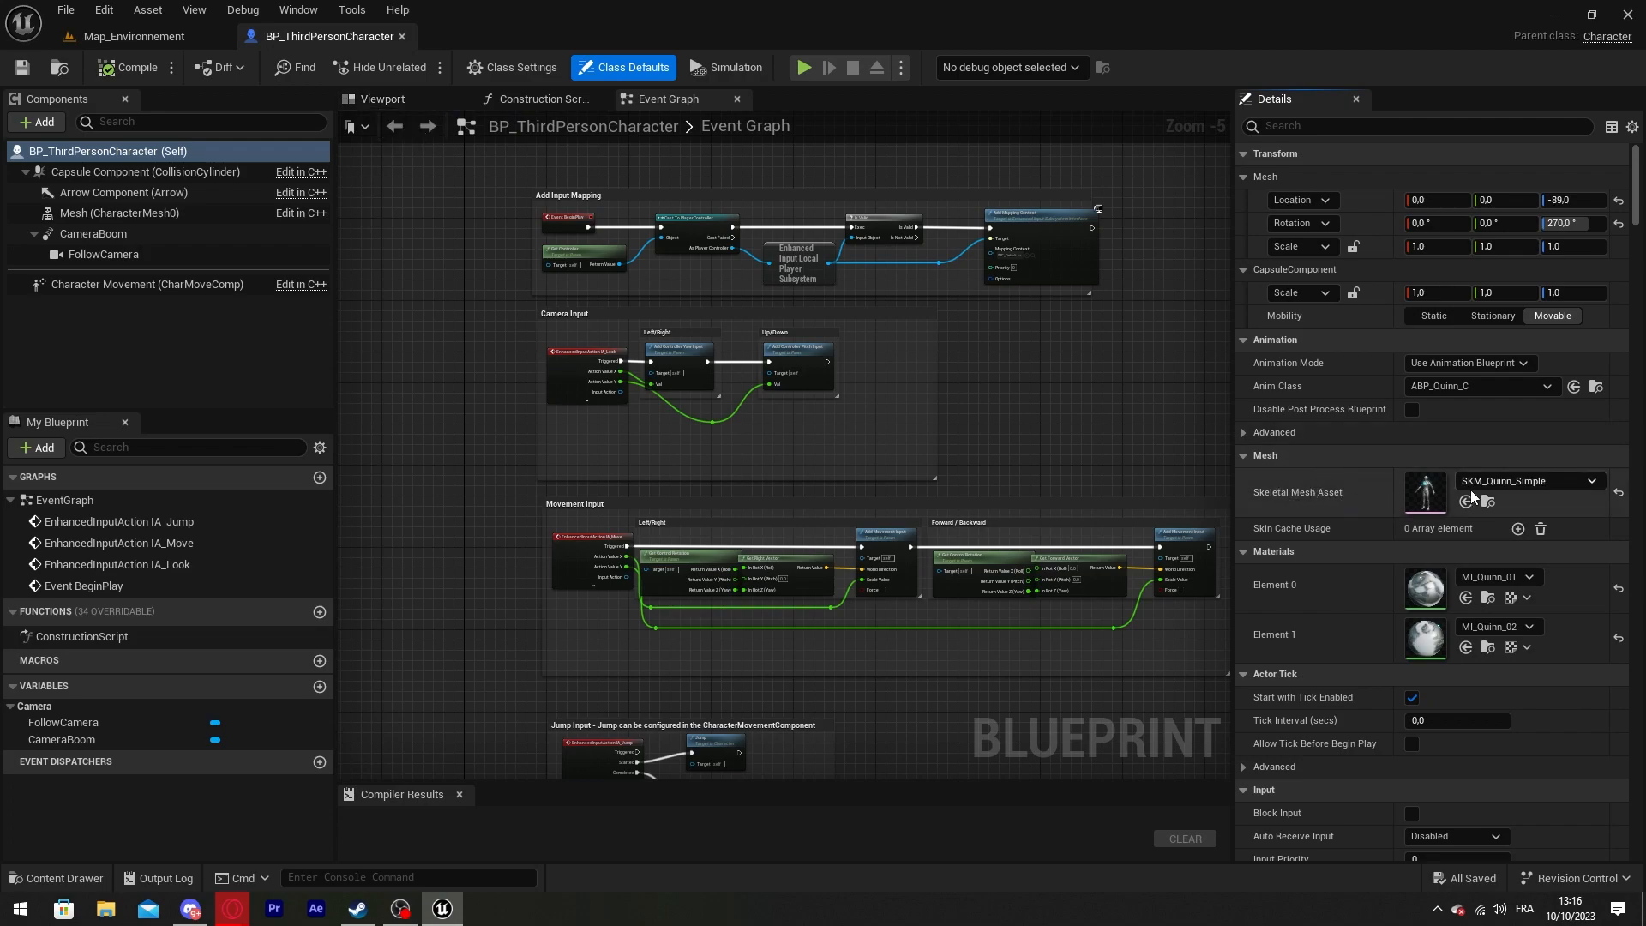
{"action": "left_click", "coordinate": [1500, 485]}
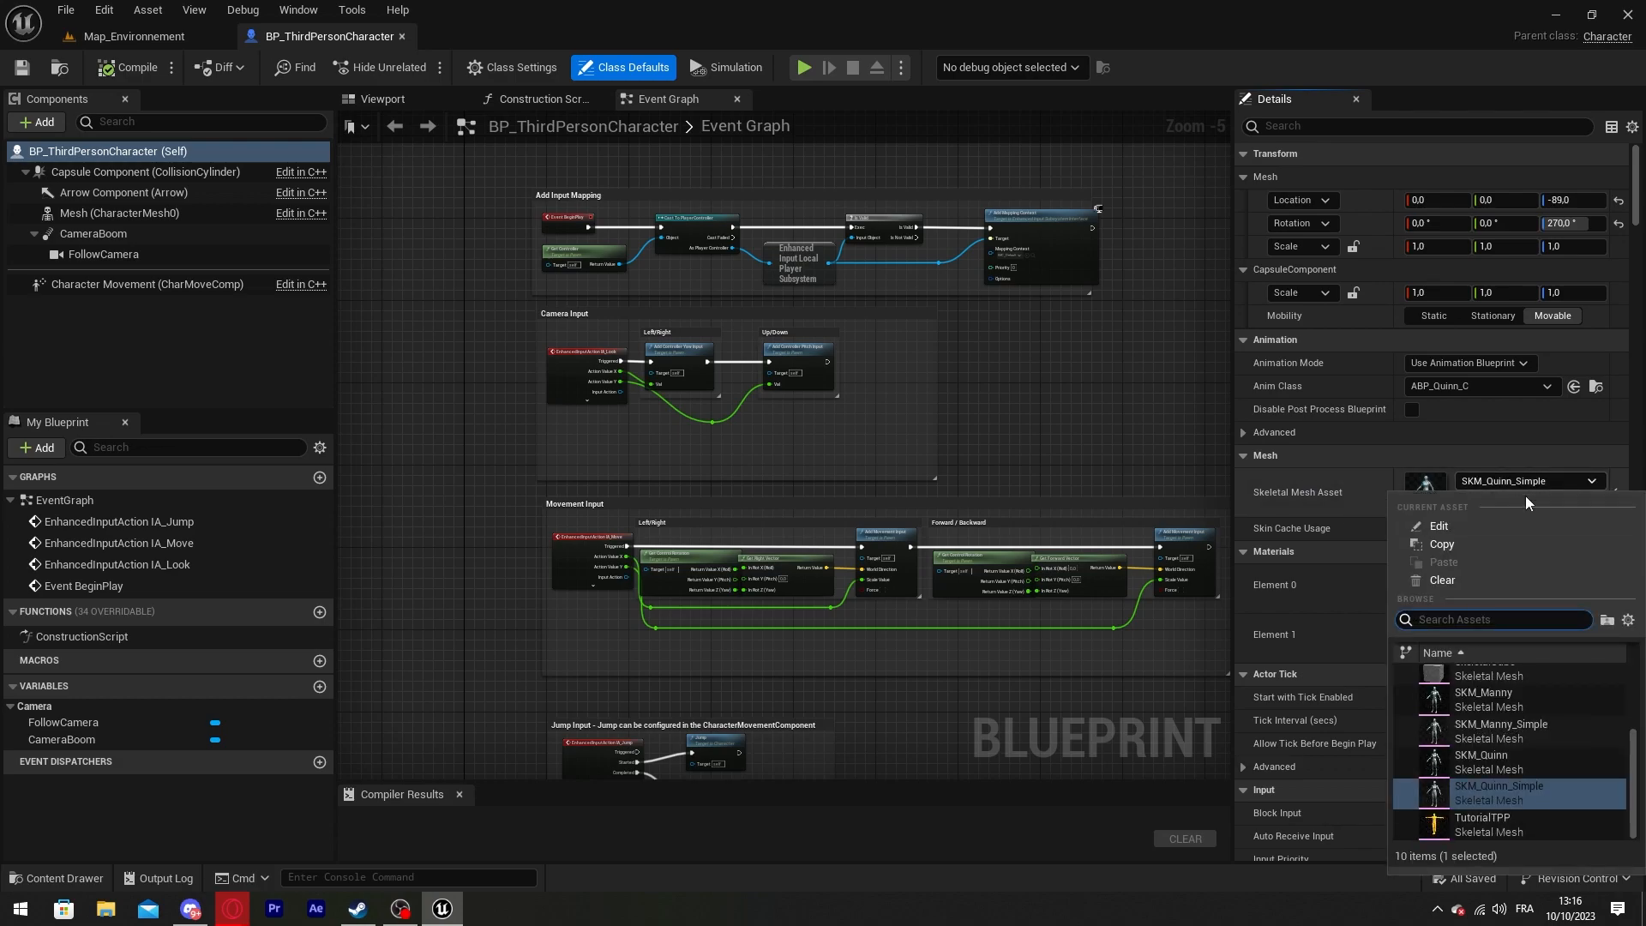
{"action": "left_click", "coordinate": [1537, 696]}
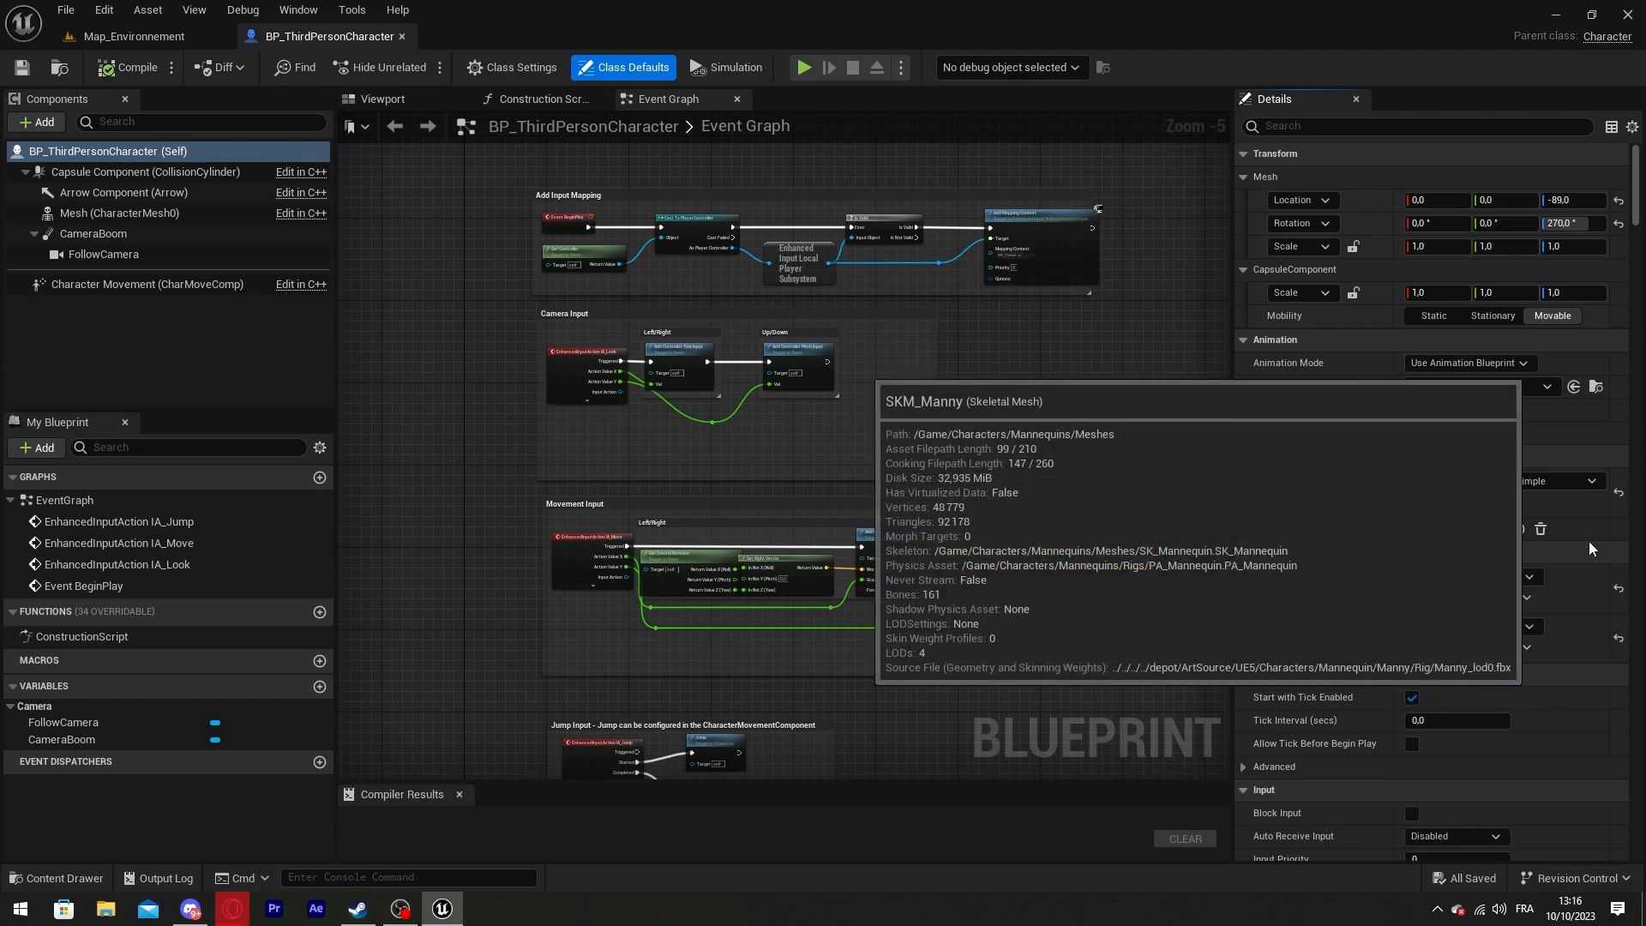
{"action": "left_click", "coordinate": [1525, 483]}
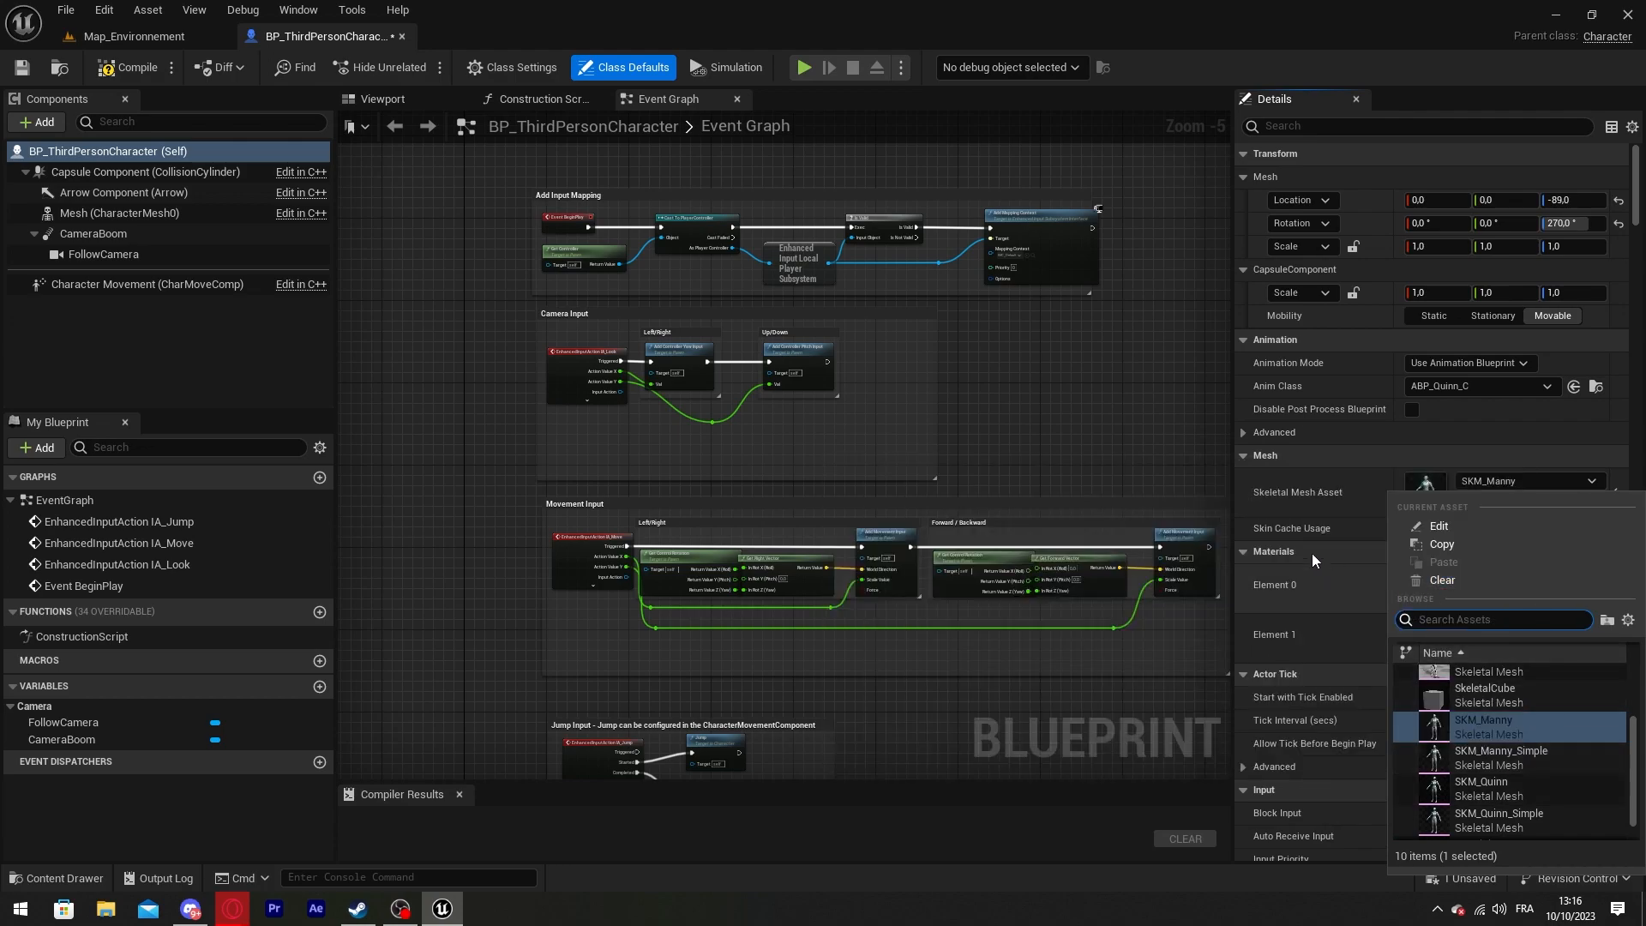
{"action": "left_click", "coordinate": [1287, 559]}
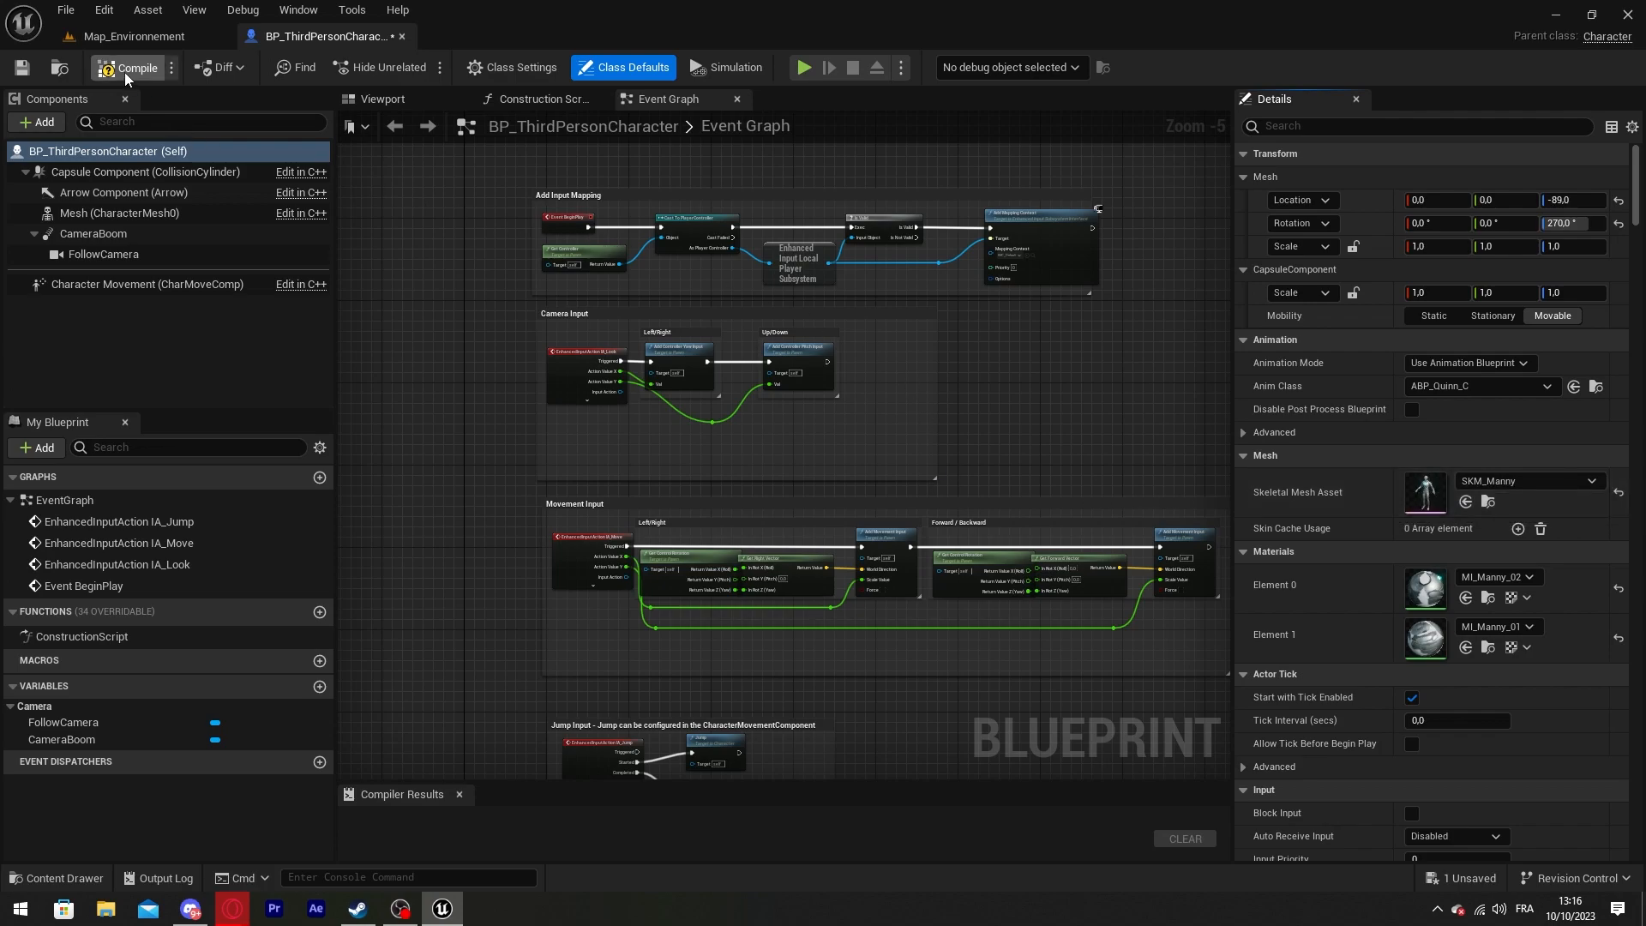
Save the character blueprint and close it, returning to the Map_Environnement level
{"action": "left_click", "coordinate": [21, 66]}
{"action": "left_click", "coordinate": [135, 36]}
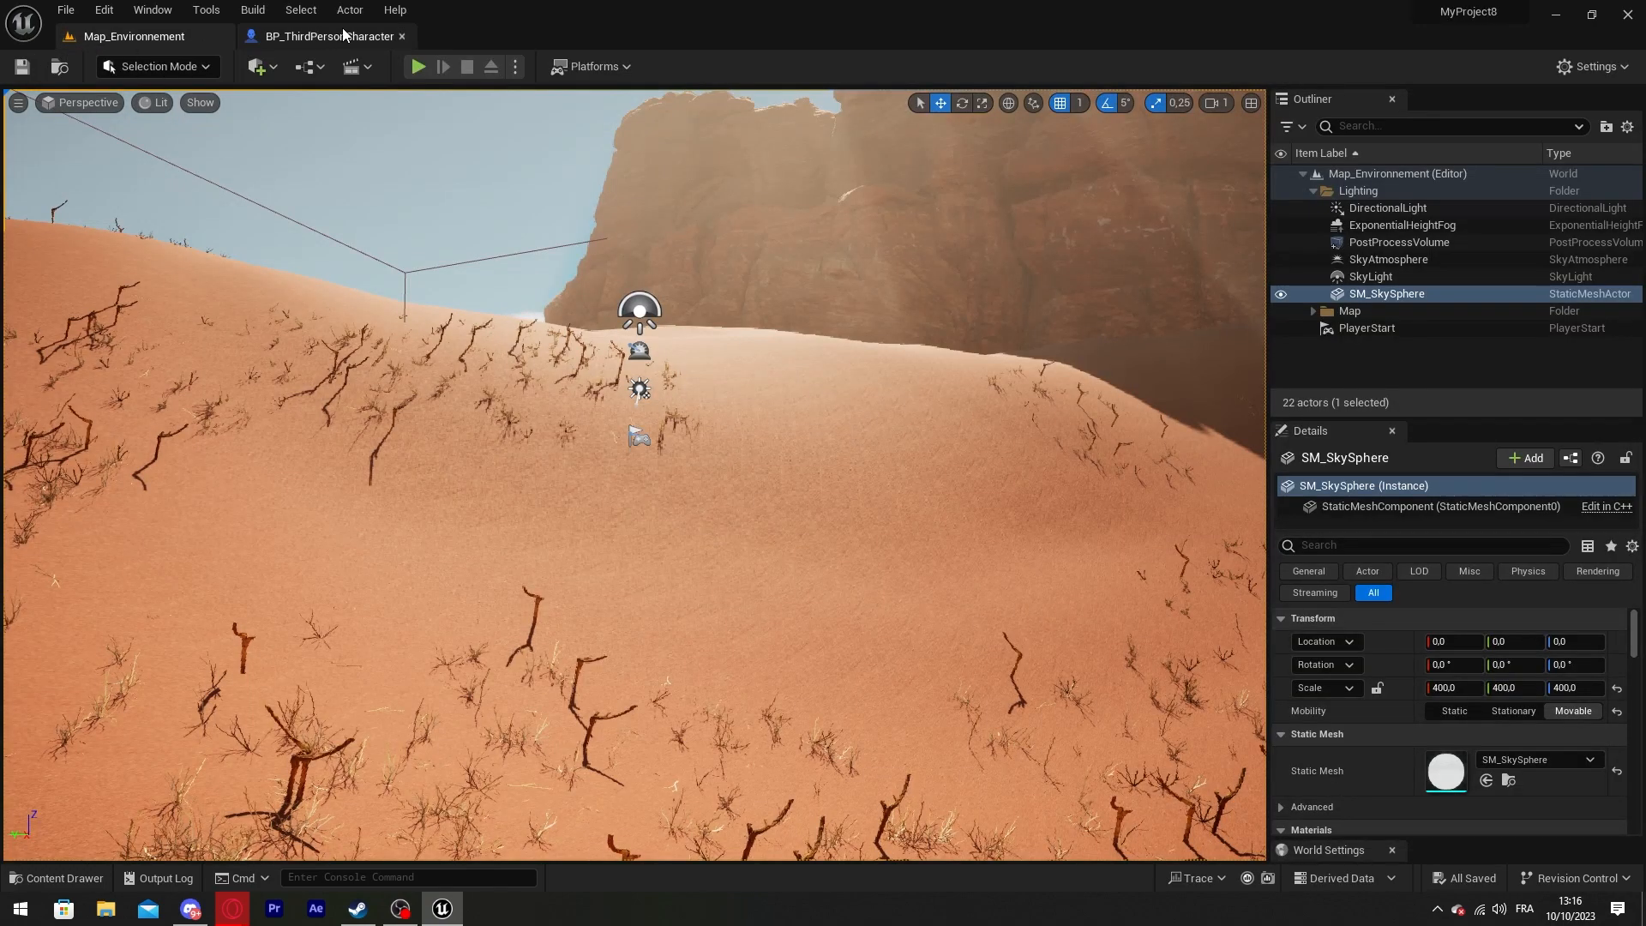
{"action": "left_click", "coordinate": [402, 36]}
Open BP_ThirdPersonGameMode from the Blueprints folder and choose BP_ThirdPersonCharacter as its Default Pawn Class
{"action": "left_click", "coordinate": [57, 878]}
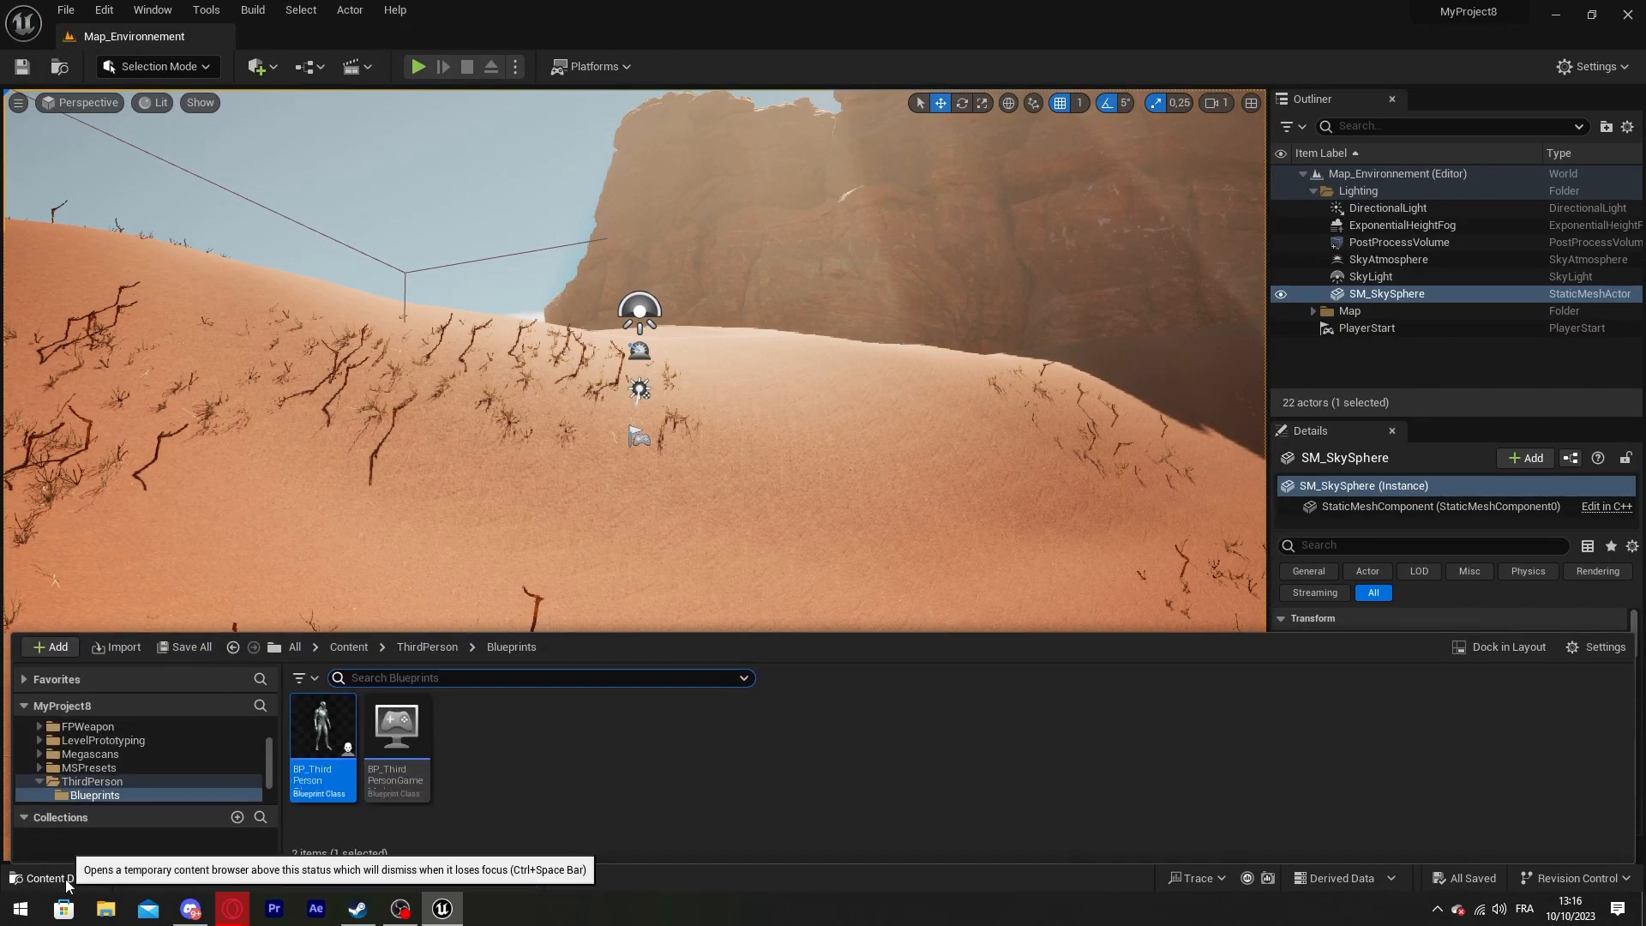
{"action": "left_click", "coordinate": [395, 746]}
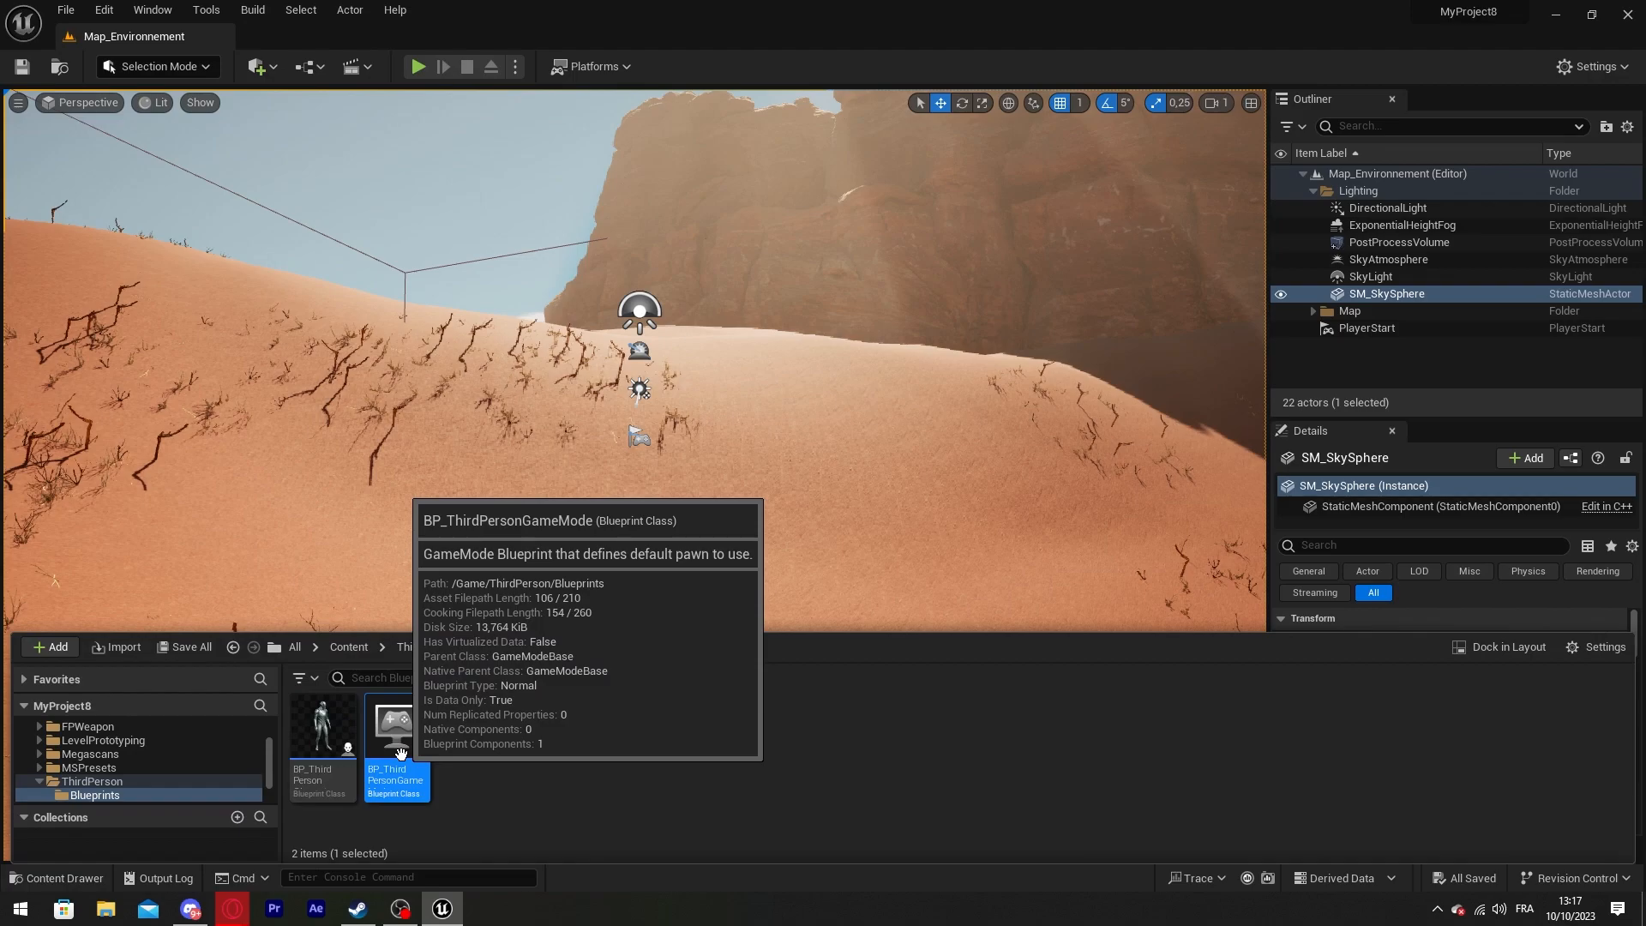
{"action": "double_click", "coordinate": [394, 745]}
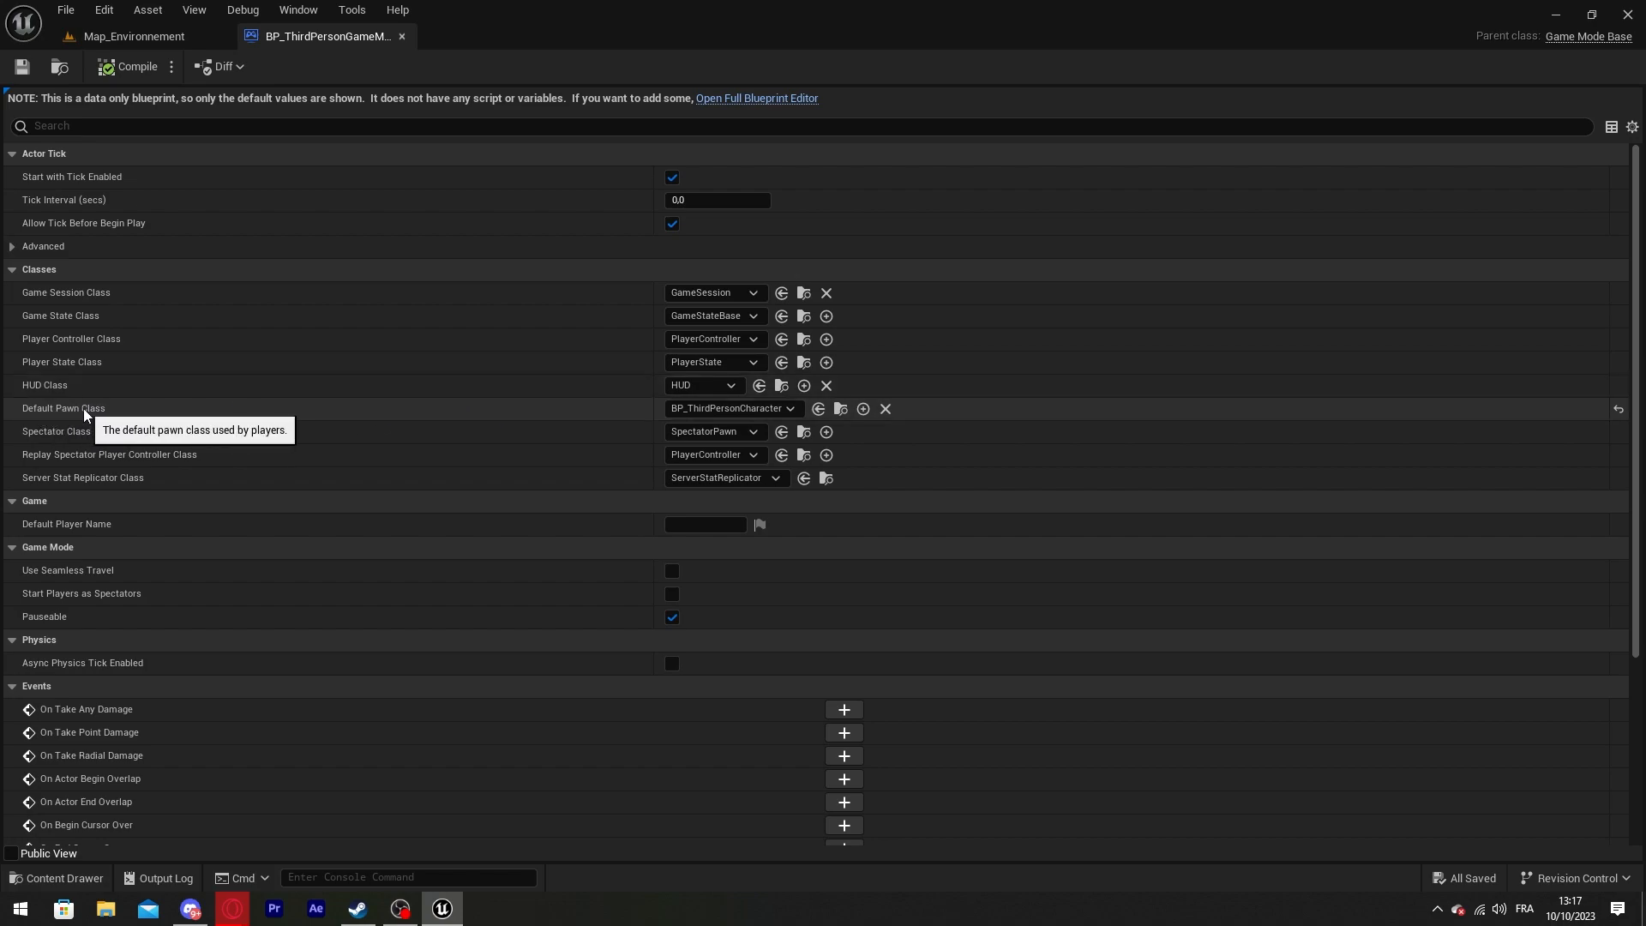
{"action": "left_click", "coordinate": [746, 413]}
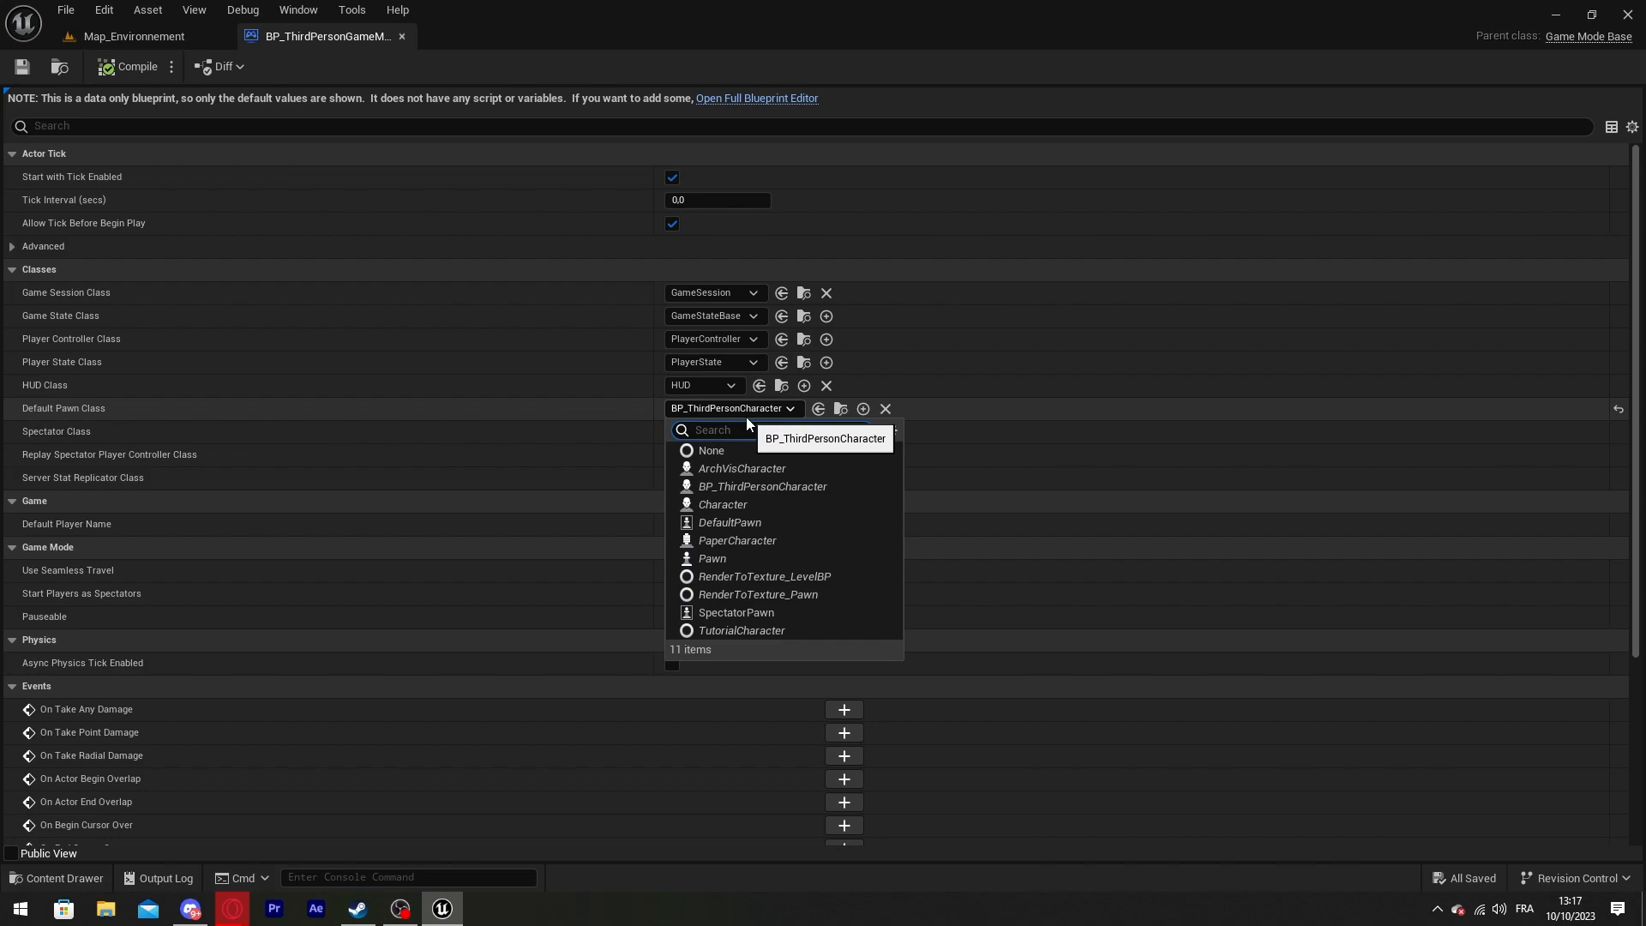
{"action": "type", "text": "bp_"}
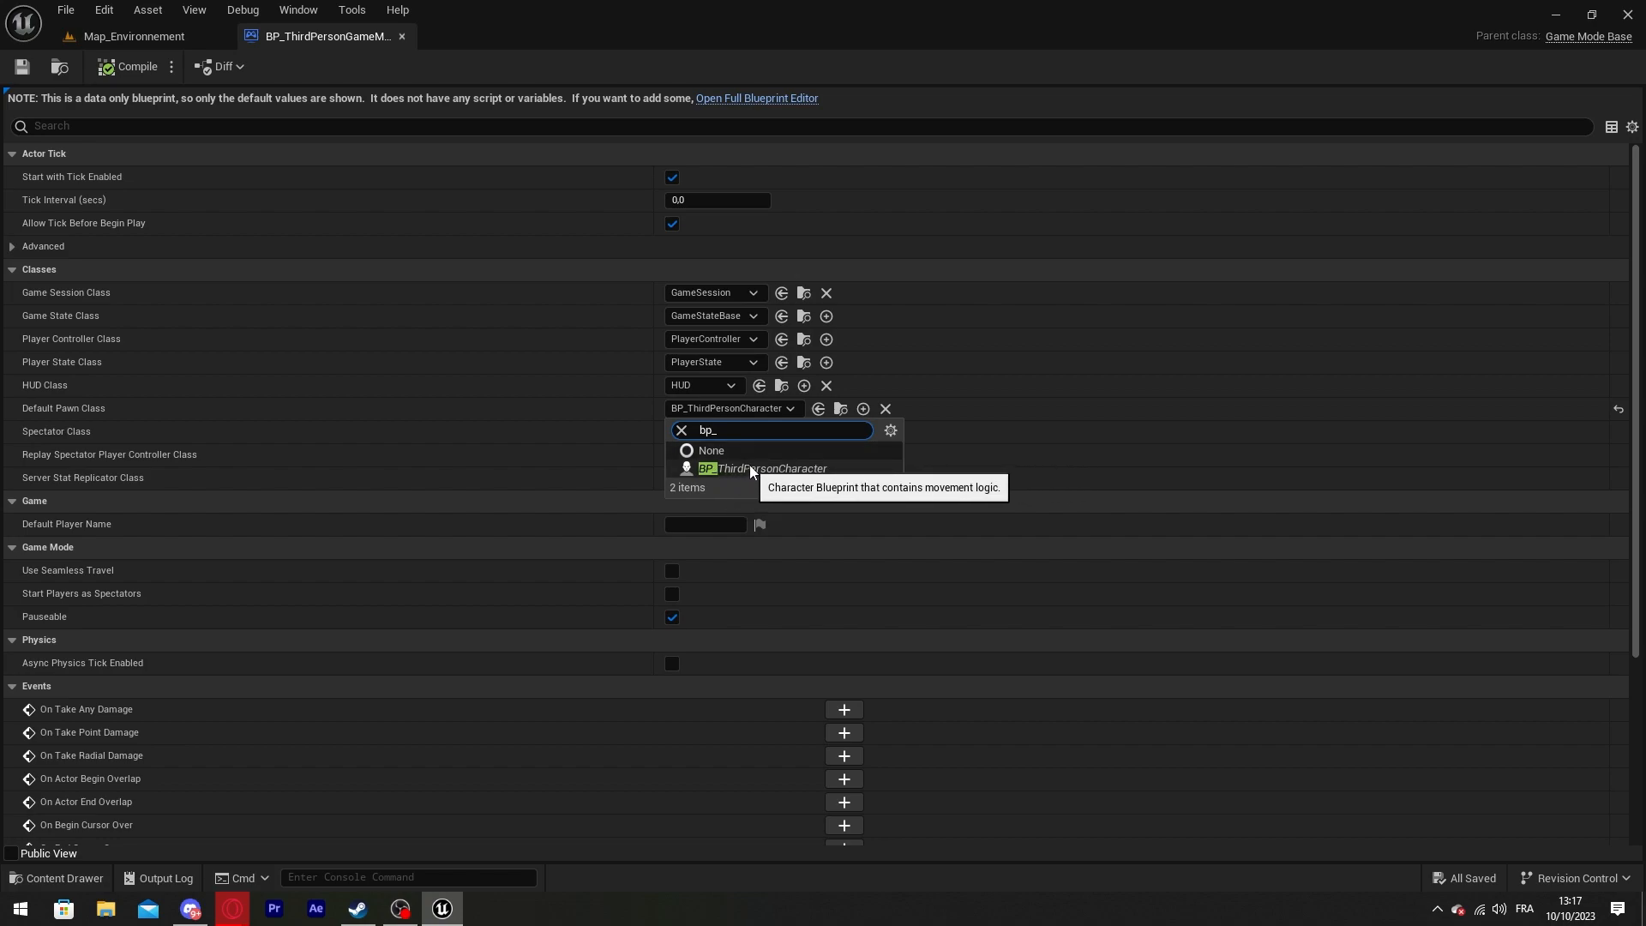
{"action": "left_click", "coordinate": [792, 468]}
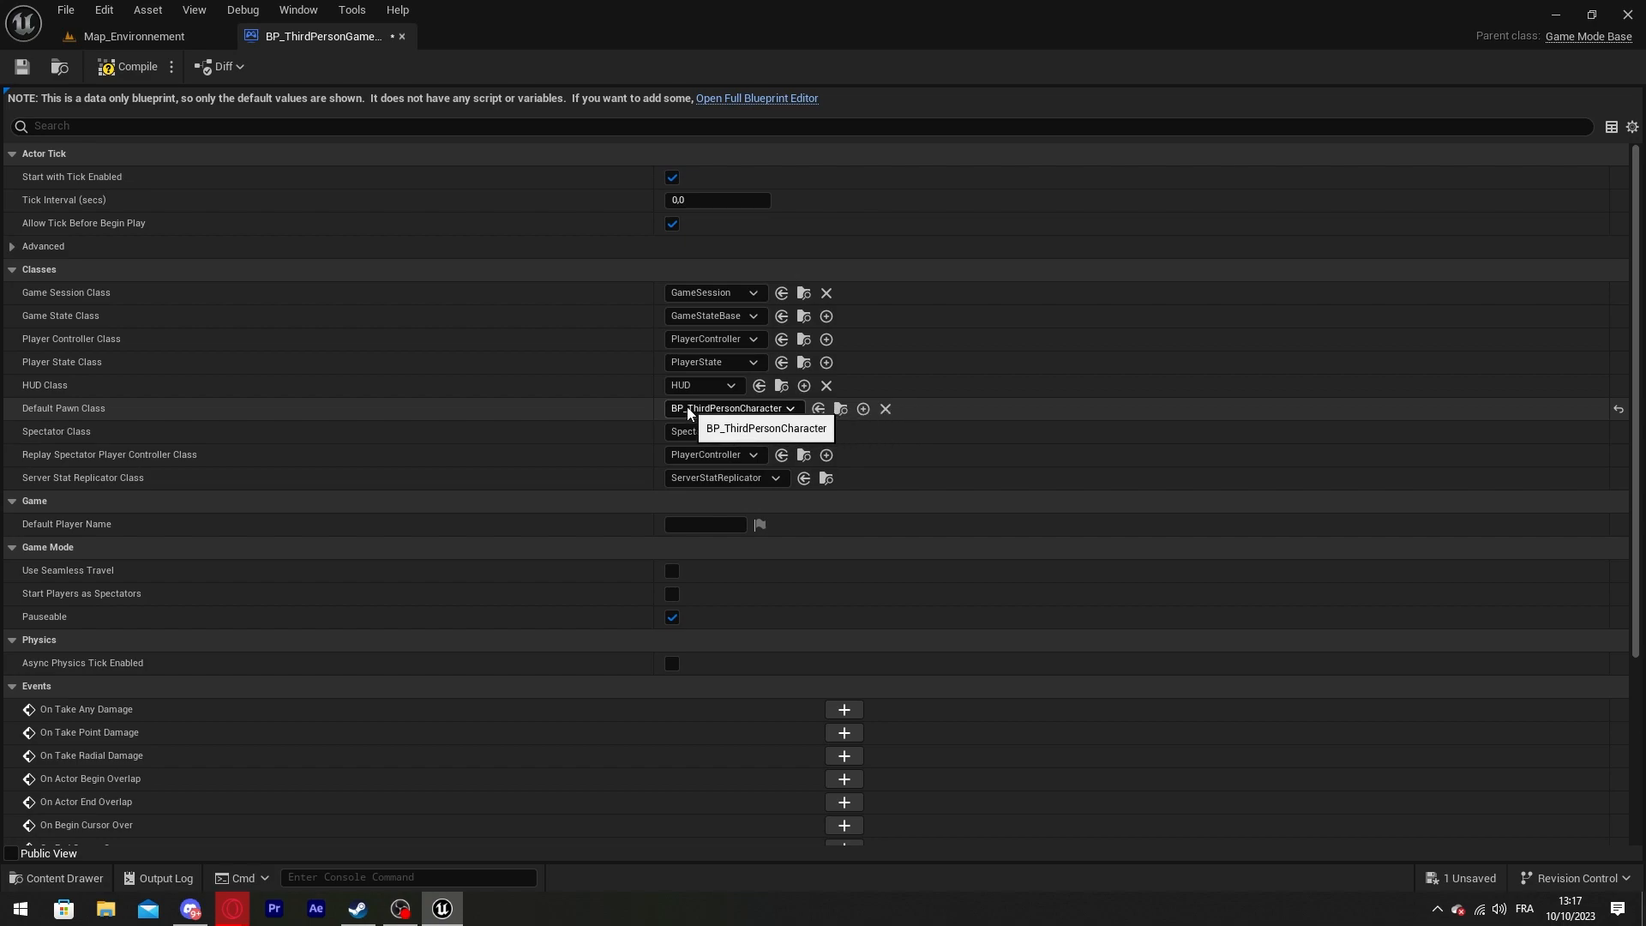
Save the game mode blueprint and close it, returning to the level
{"action": "left_click", "coordinate": [22, 66]}
{"action": "left_click", "coordinate": [99, 35]}
{"action": "left_click", "coordinate": [402, 36]}
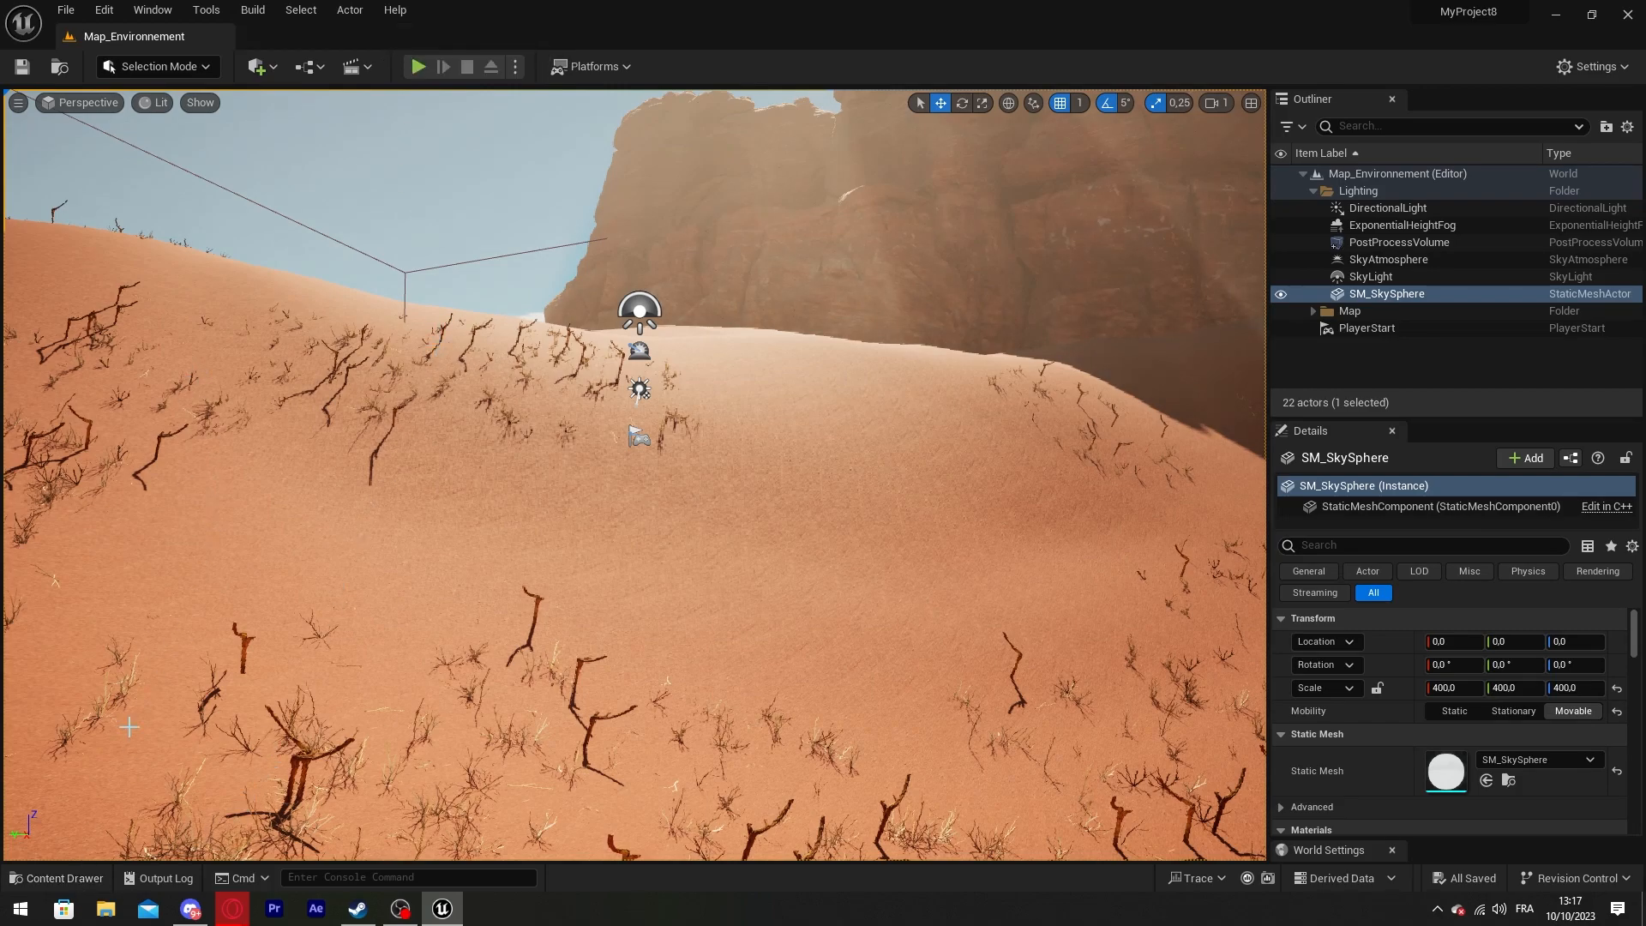
{"action": "left_click", "coordinate": [59, 878]}
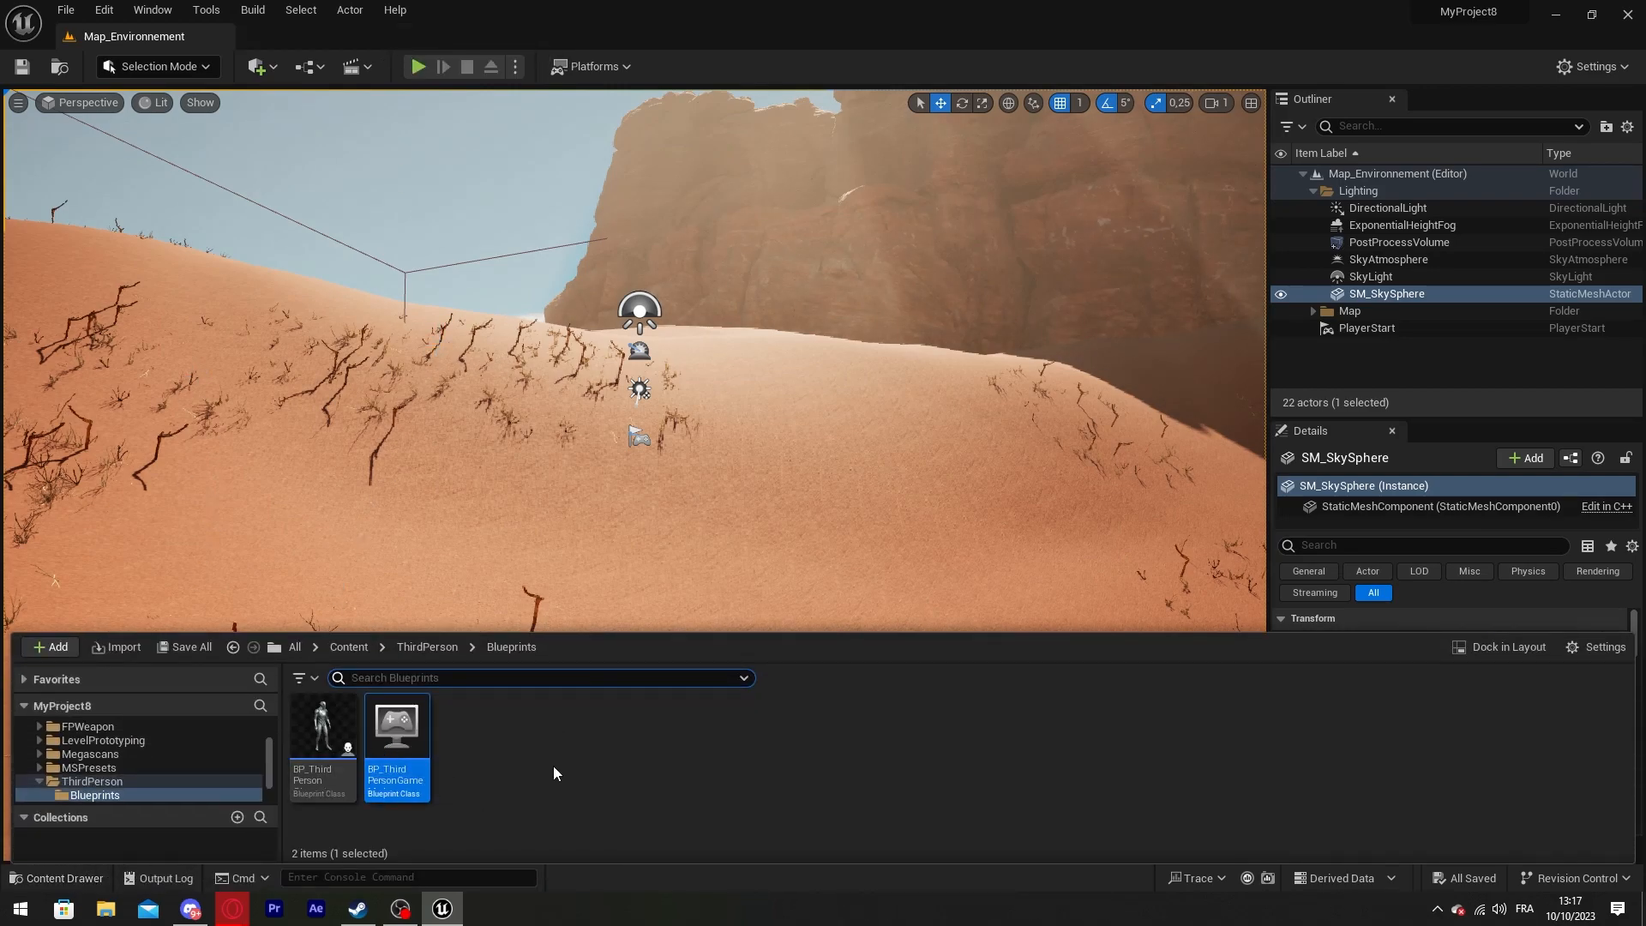
{"action": "left_click", "coordinate": [65, 880]}
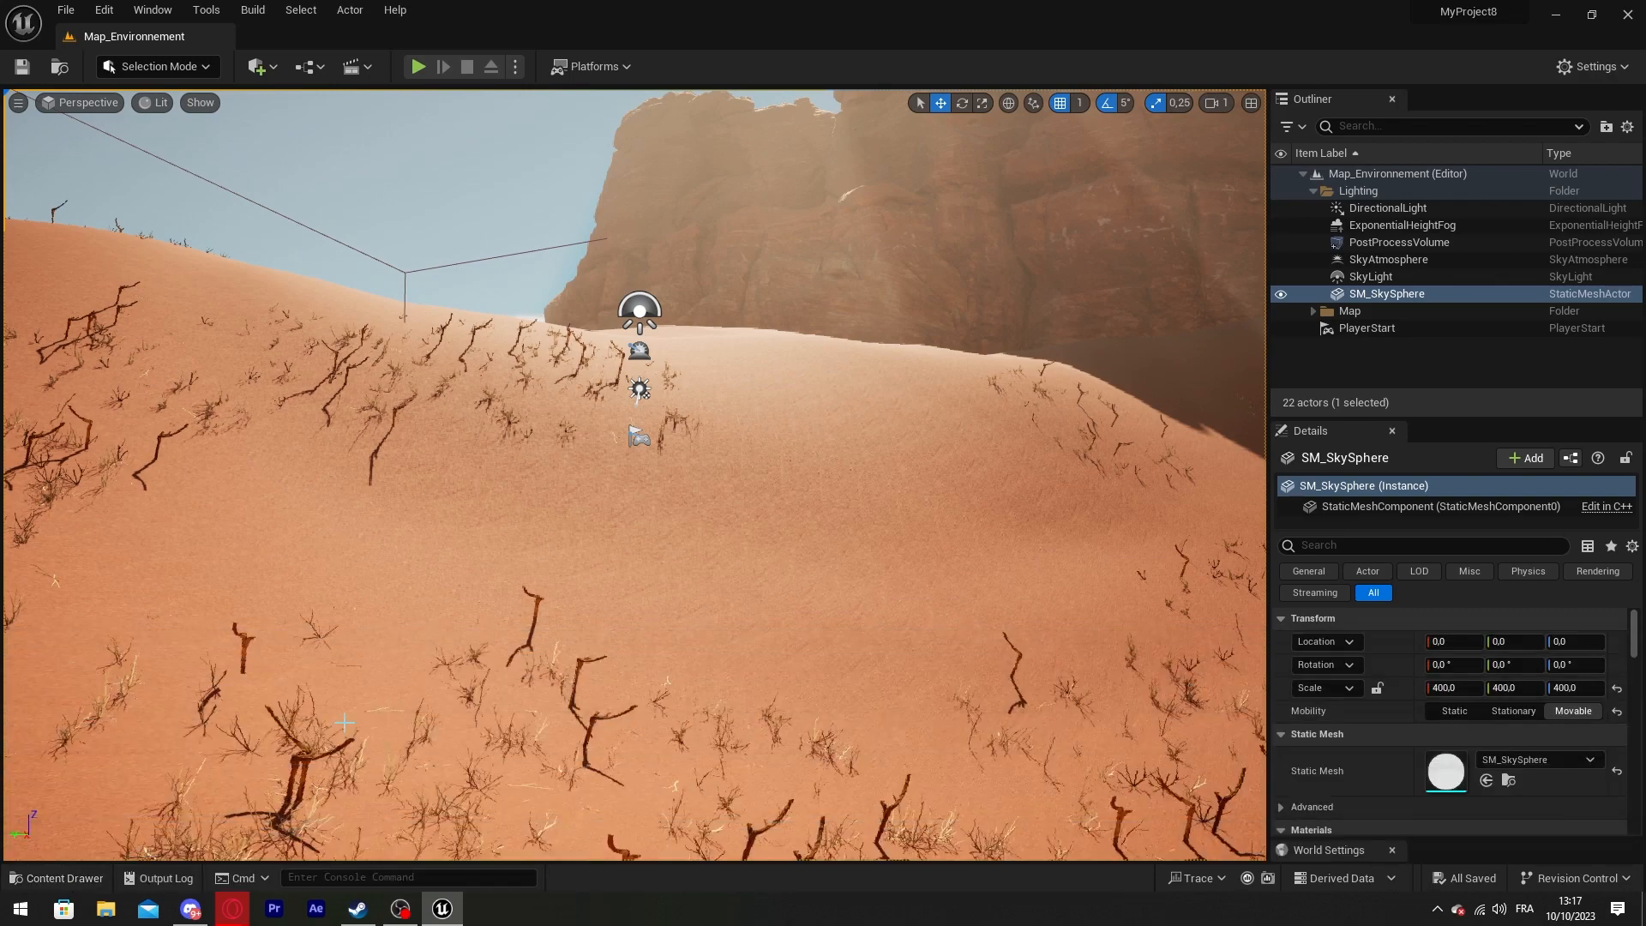
In the project's Maps & Modes settings, choose BP_ThirdPersonGameMode as the Default GameMode and close the settings
{"action": "left_click", "coordinate": [107, 9]}
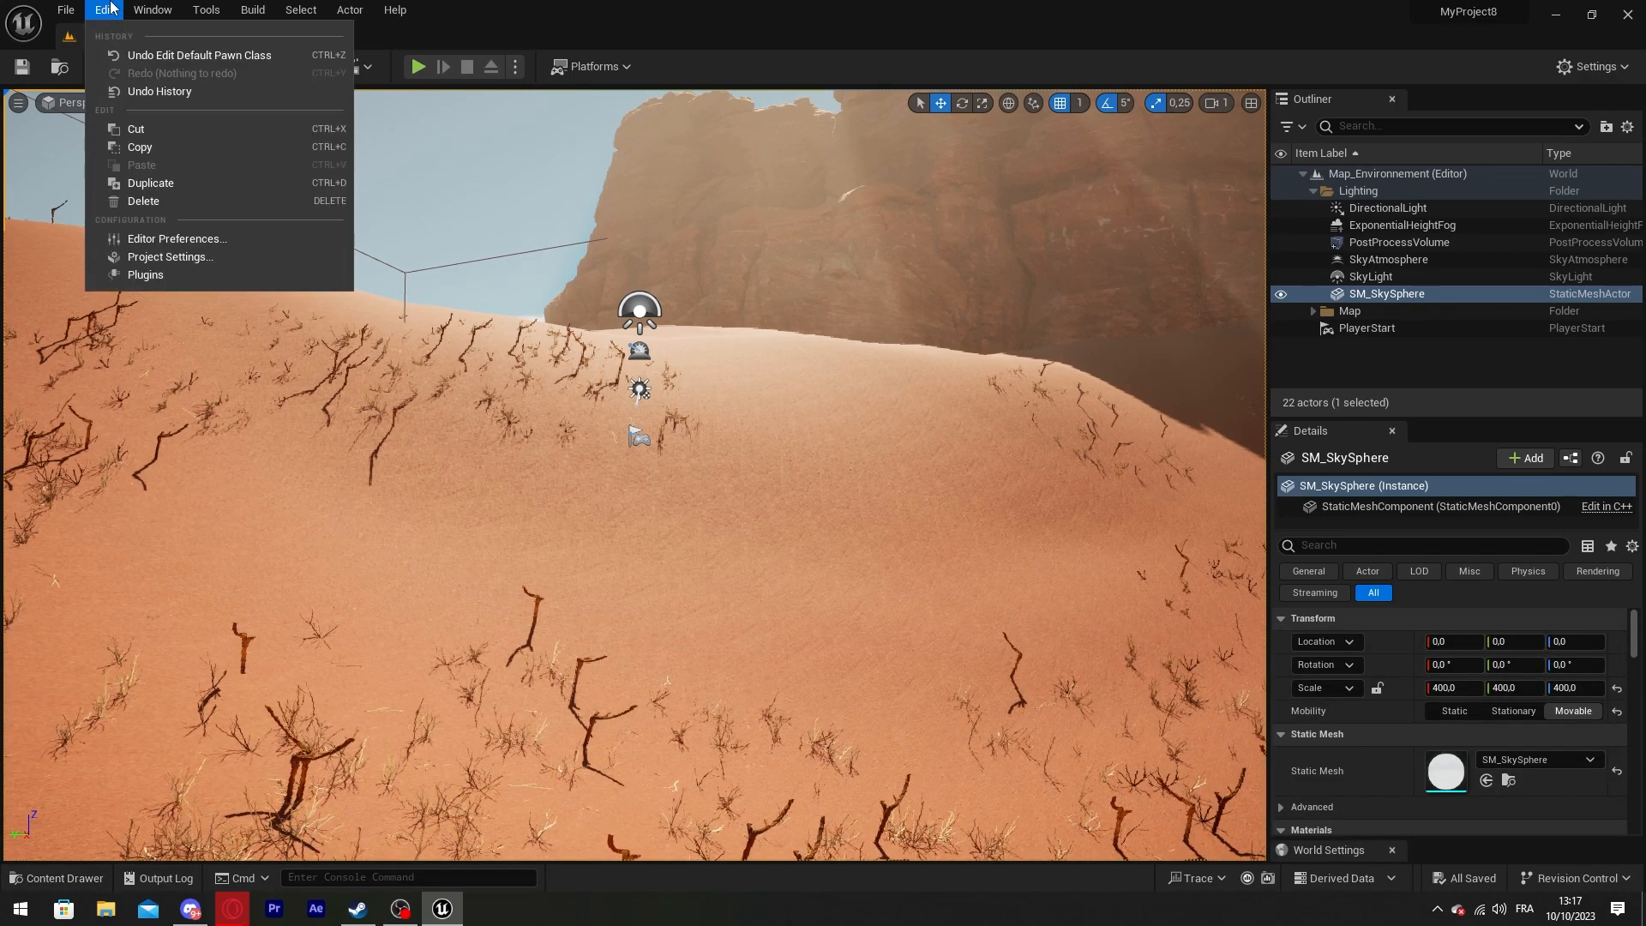
{"action": "left_click", "coordinate": [221, 264]}
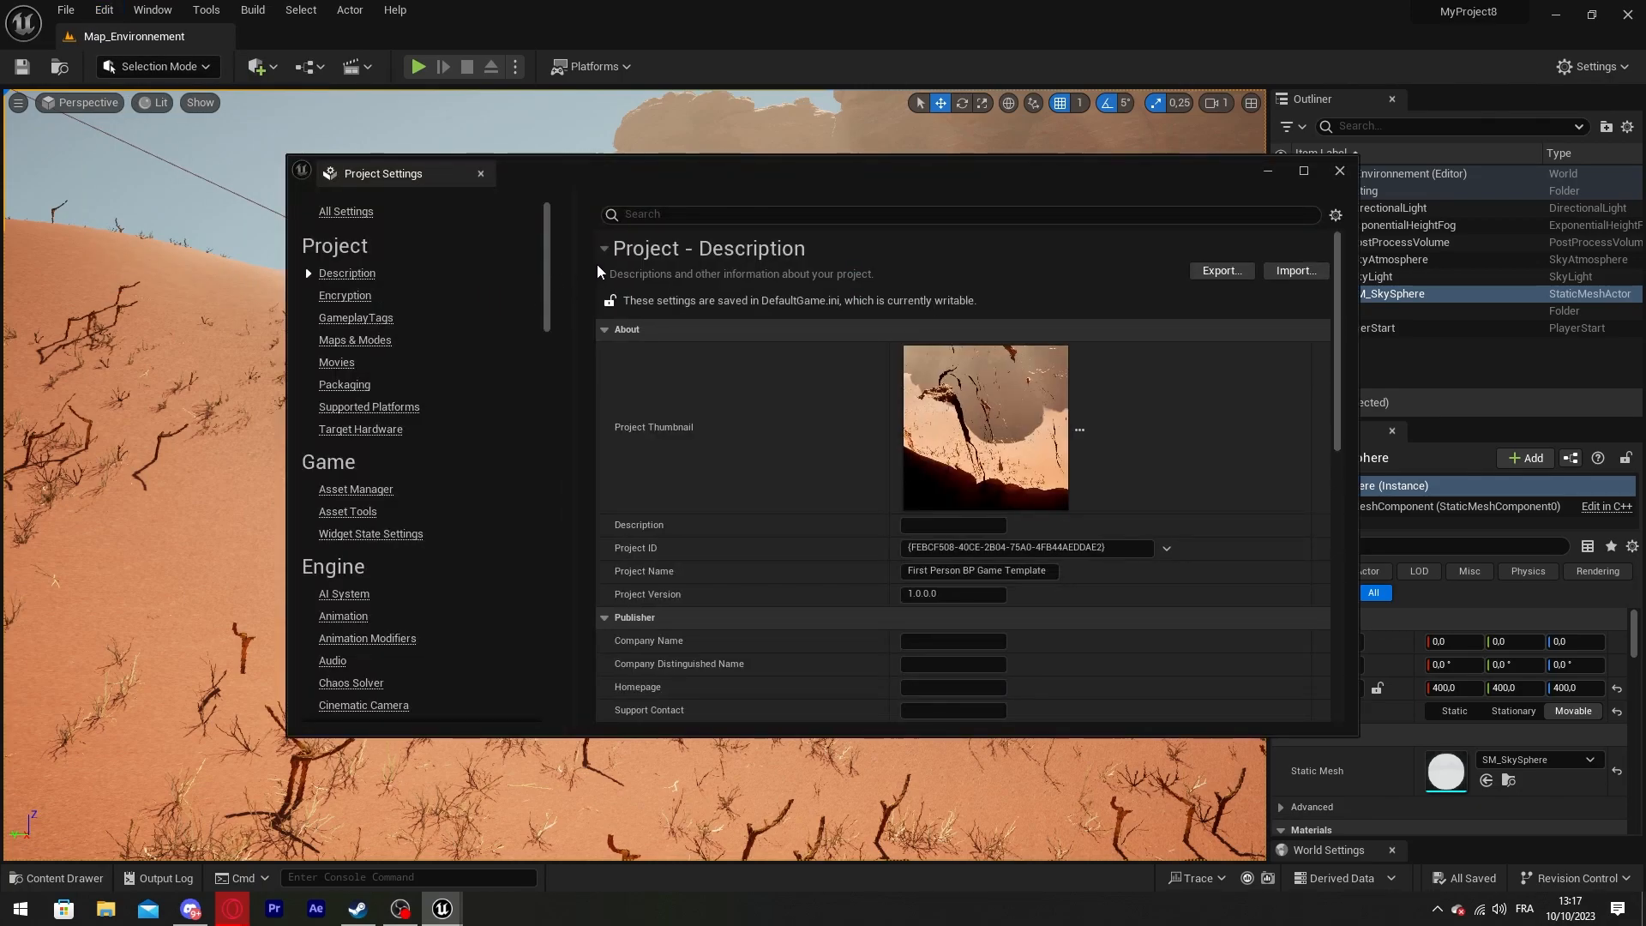
{"action": "left_click", "coordinate": [333, 342]}
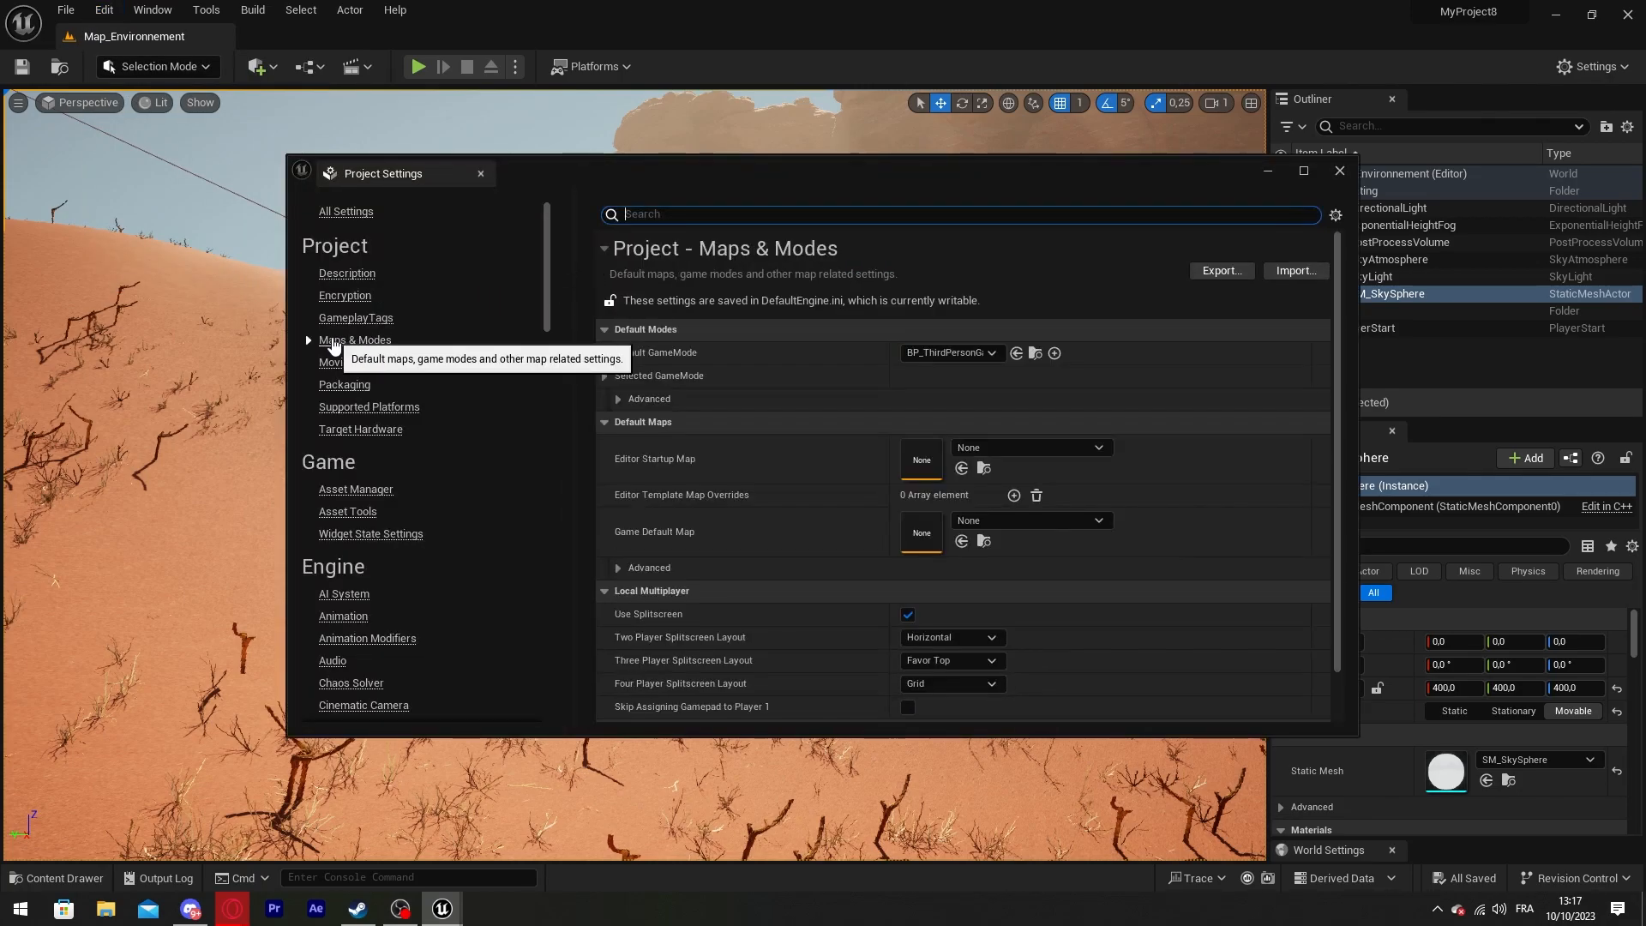
{"action": "left_click", "coordinate": [952, 353]}
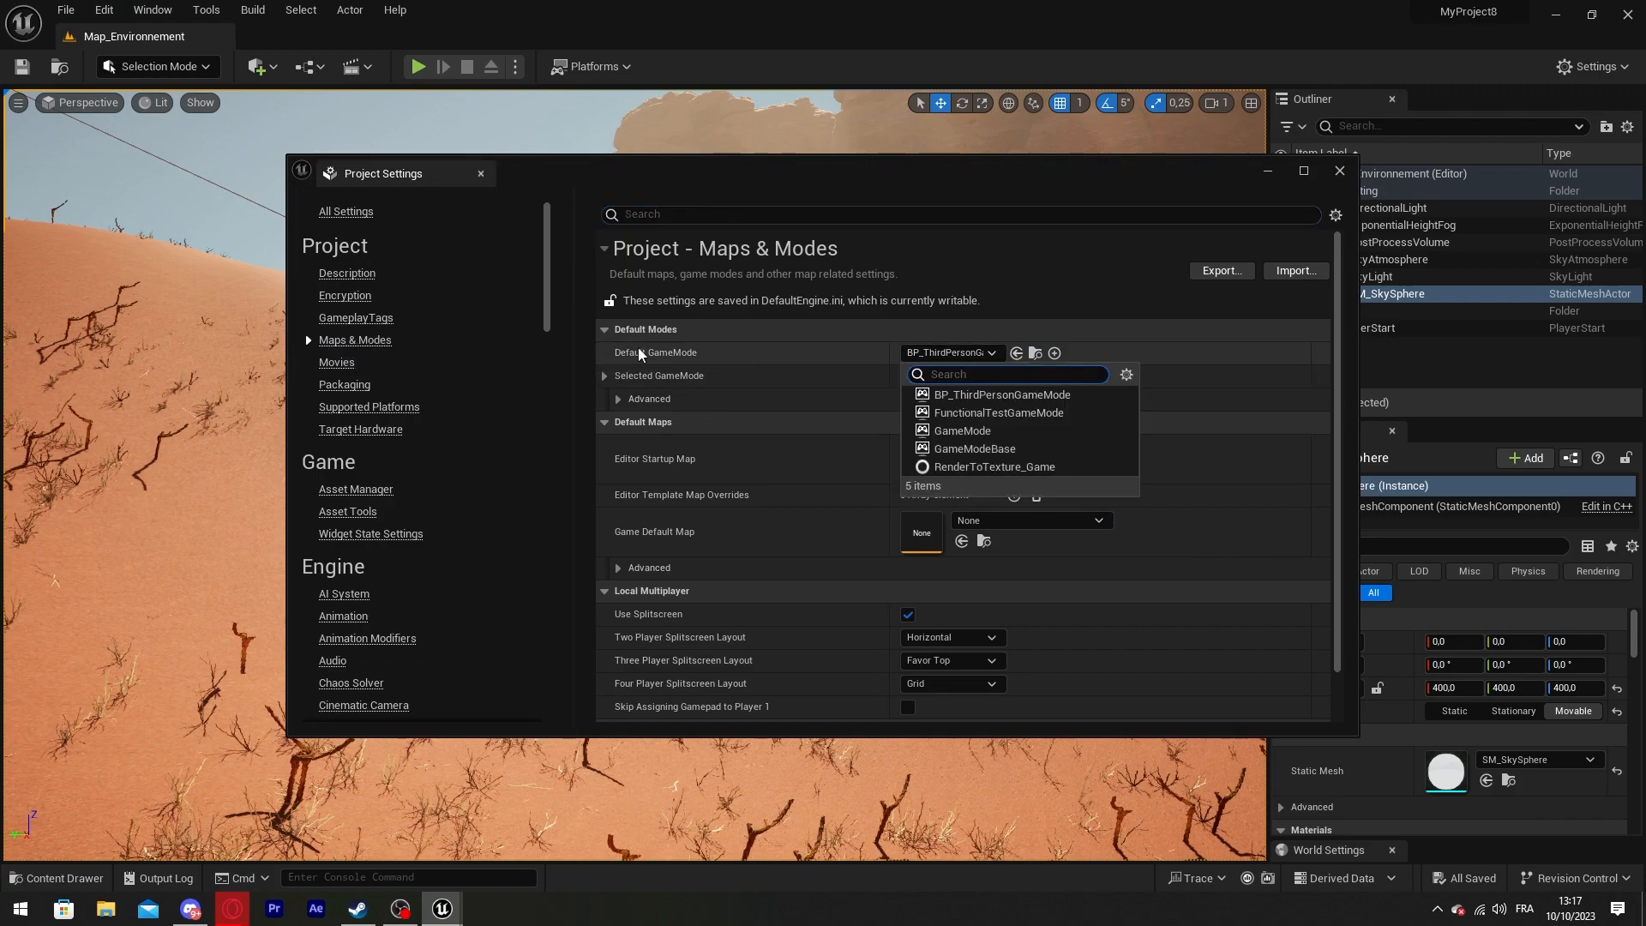
{"action": "left_click", "coordinate": [1029, 395]}
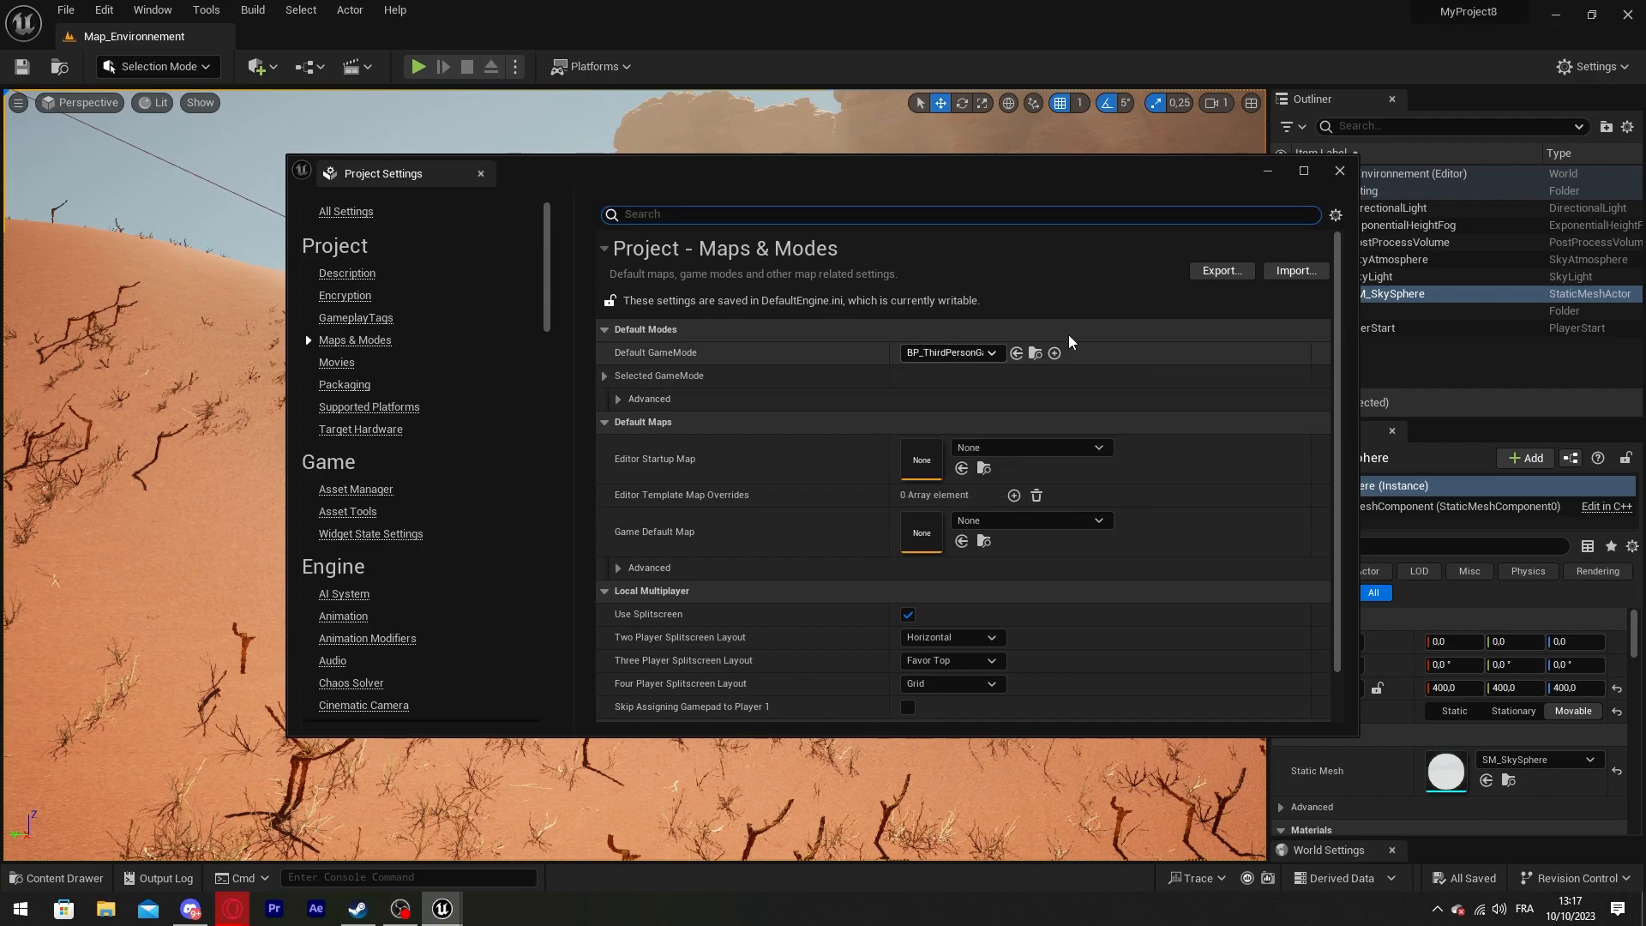
{"action": "left_click", "coordinate": [1339, 173]}
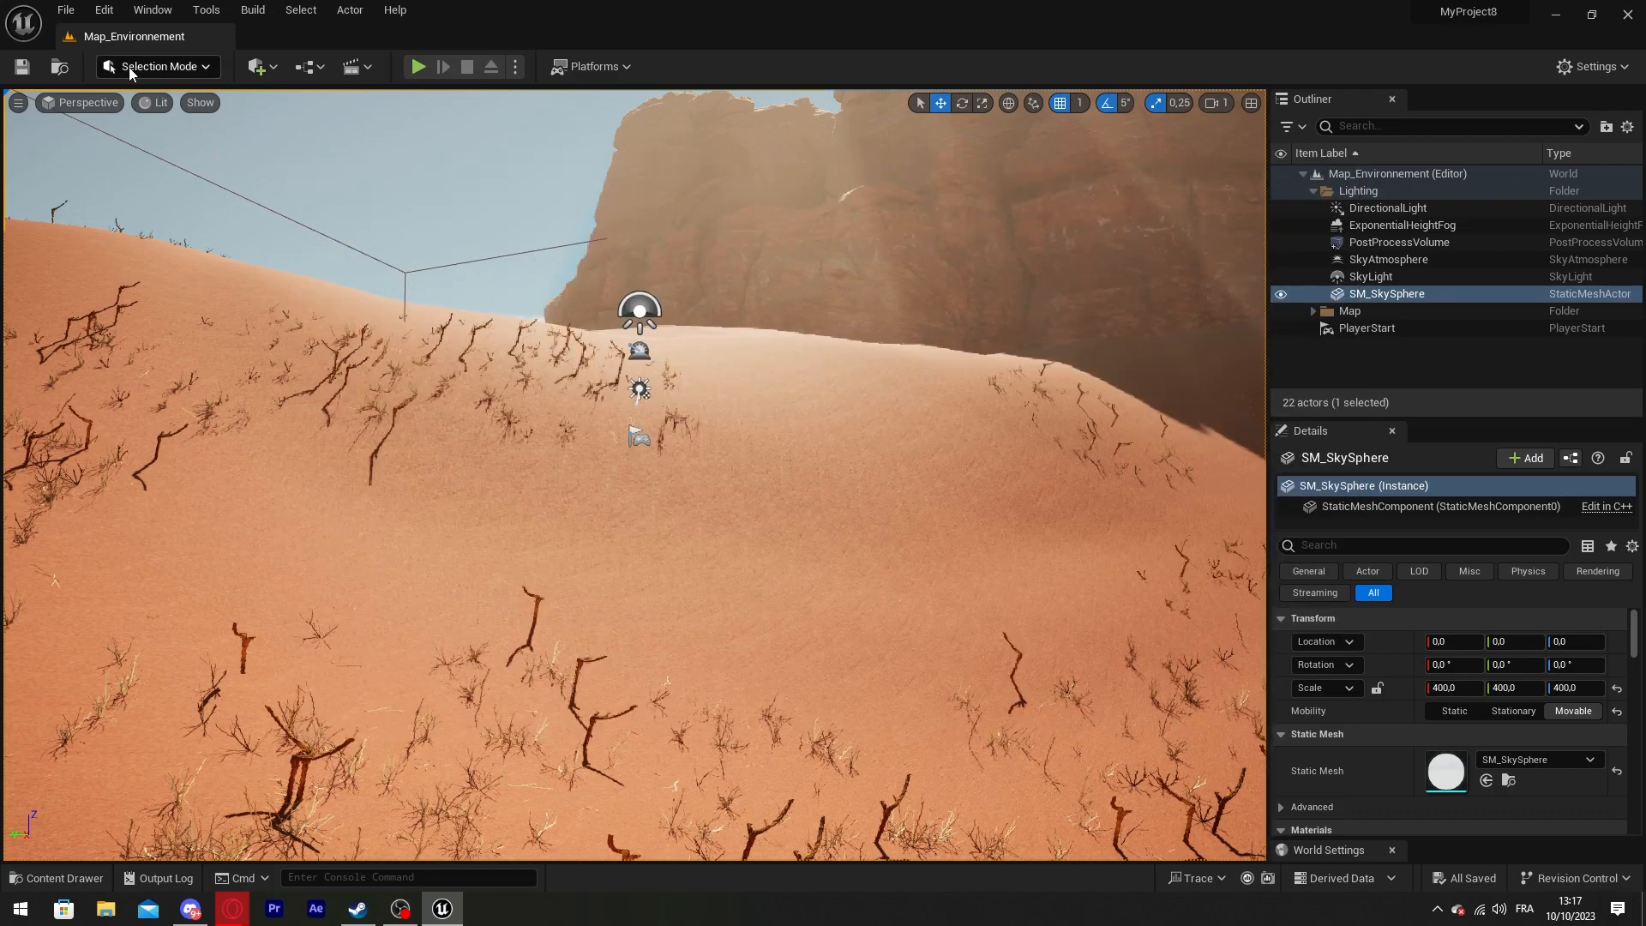
Play-test the level by running and jumping with the character across the dunes, and stop the session
{"action": "left_click", "coordinate": [416, 68]}
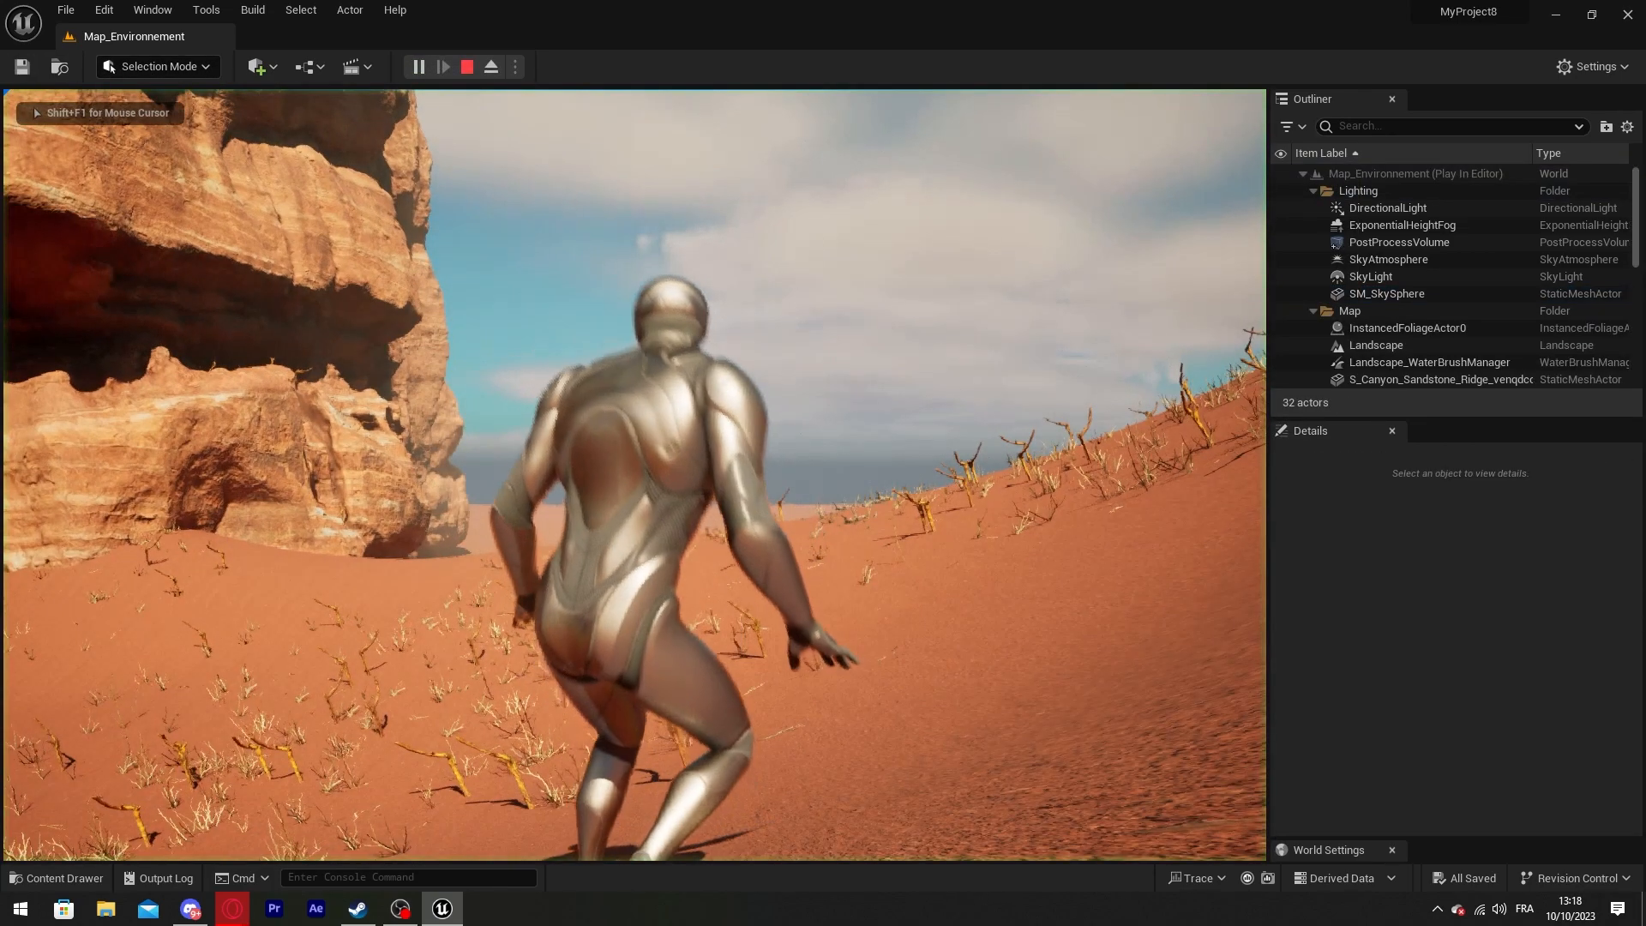
{"action": "key", "text": "w"}
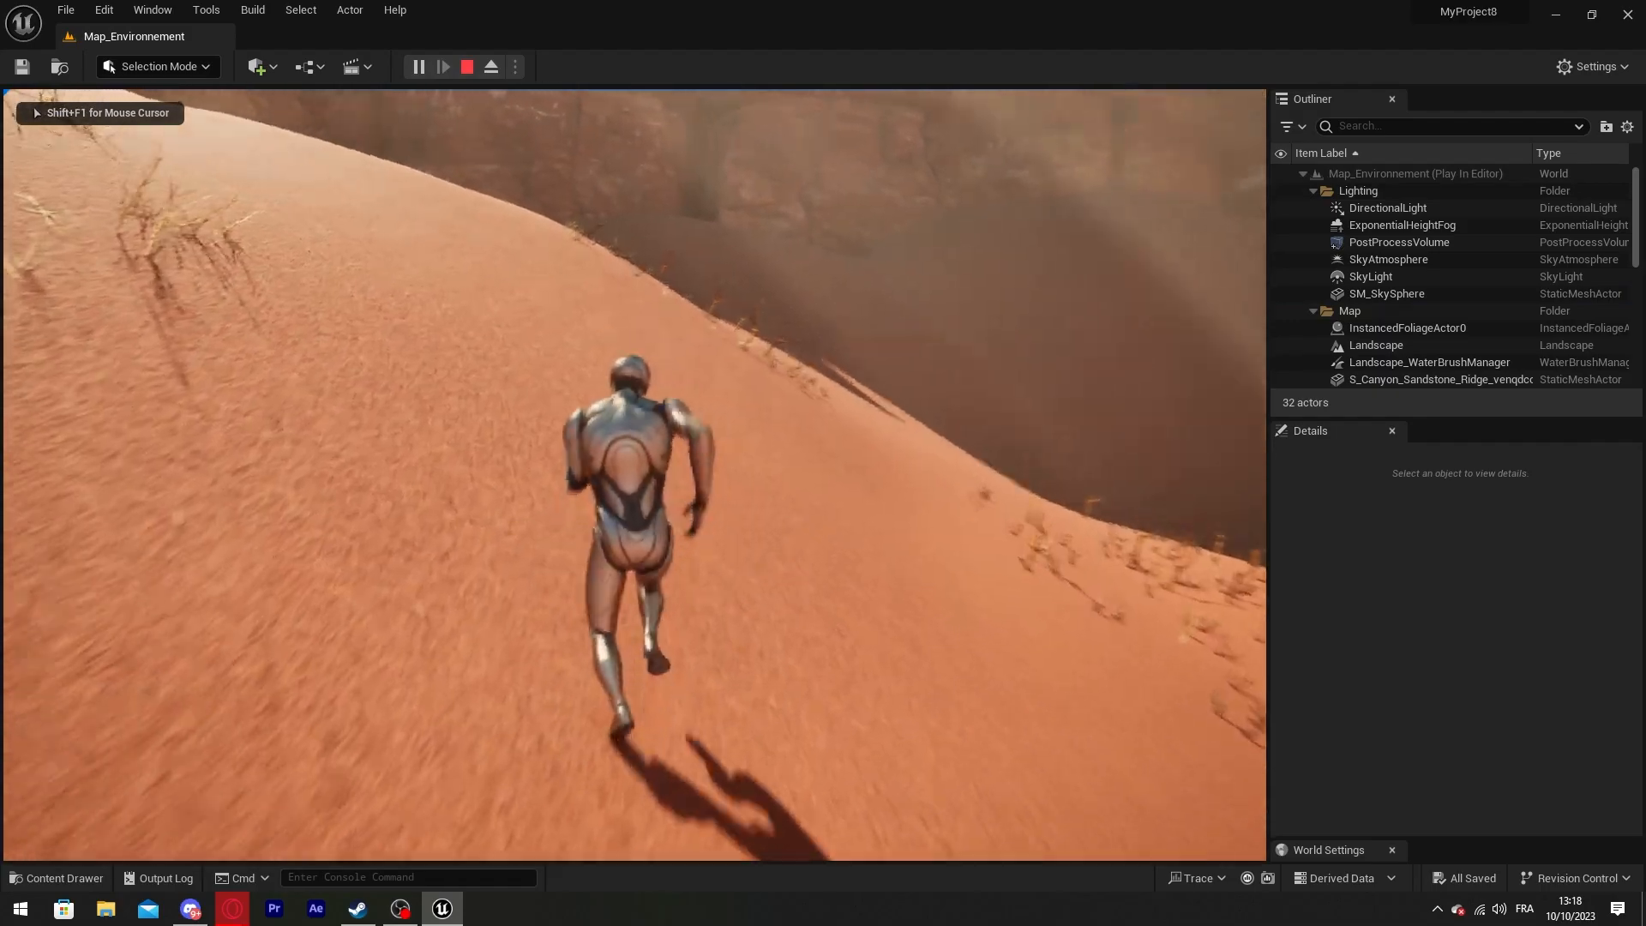
{"action": "key", "text": "space"}
{"action": "key", "text": "d"}
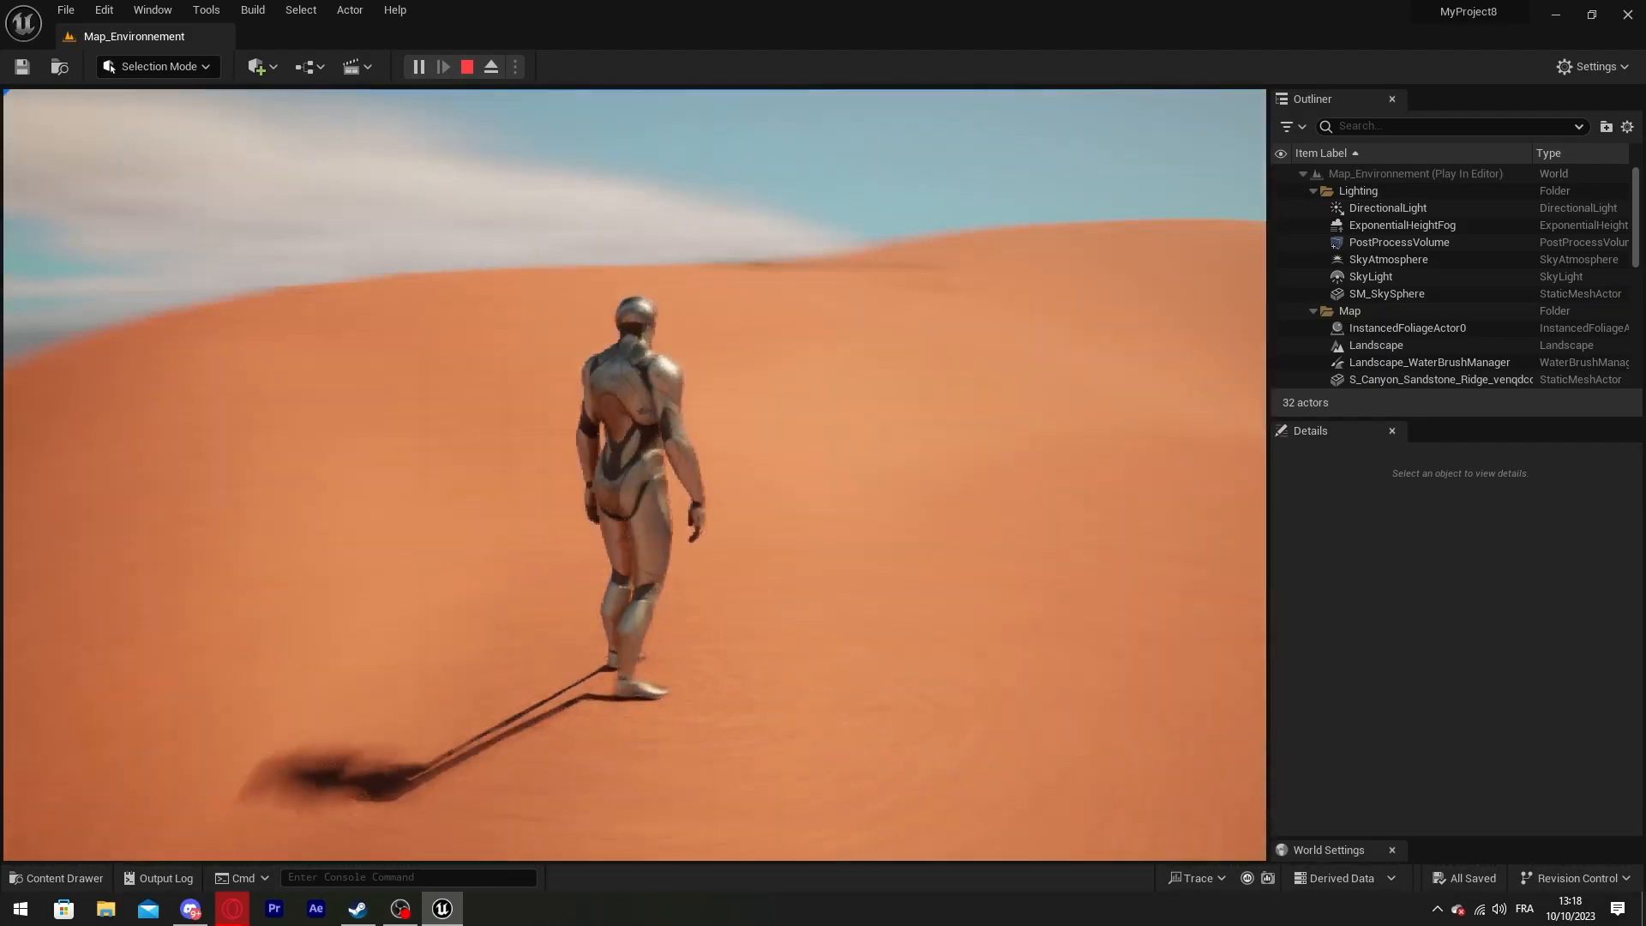
{"action": "key", "text": "w"}
{"action": "key", "text": "w"}
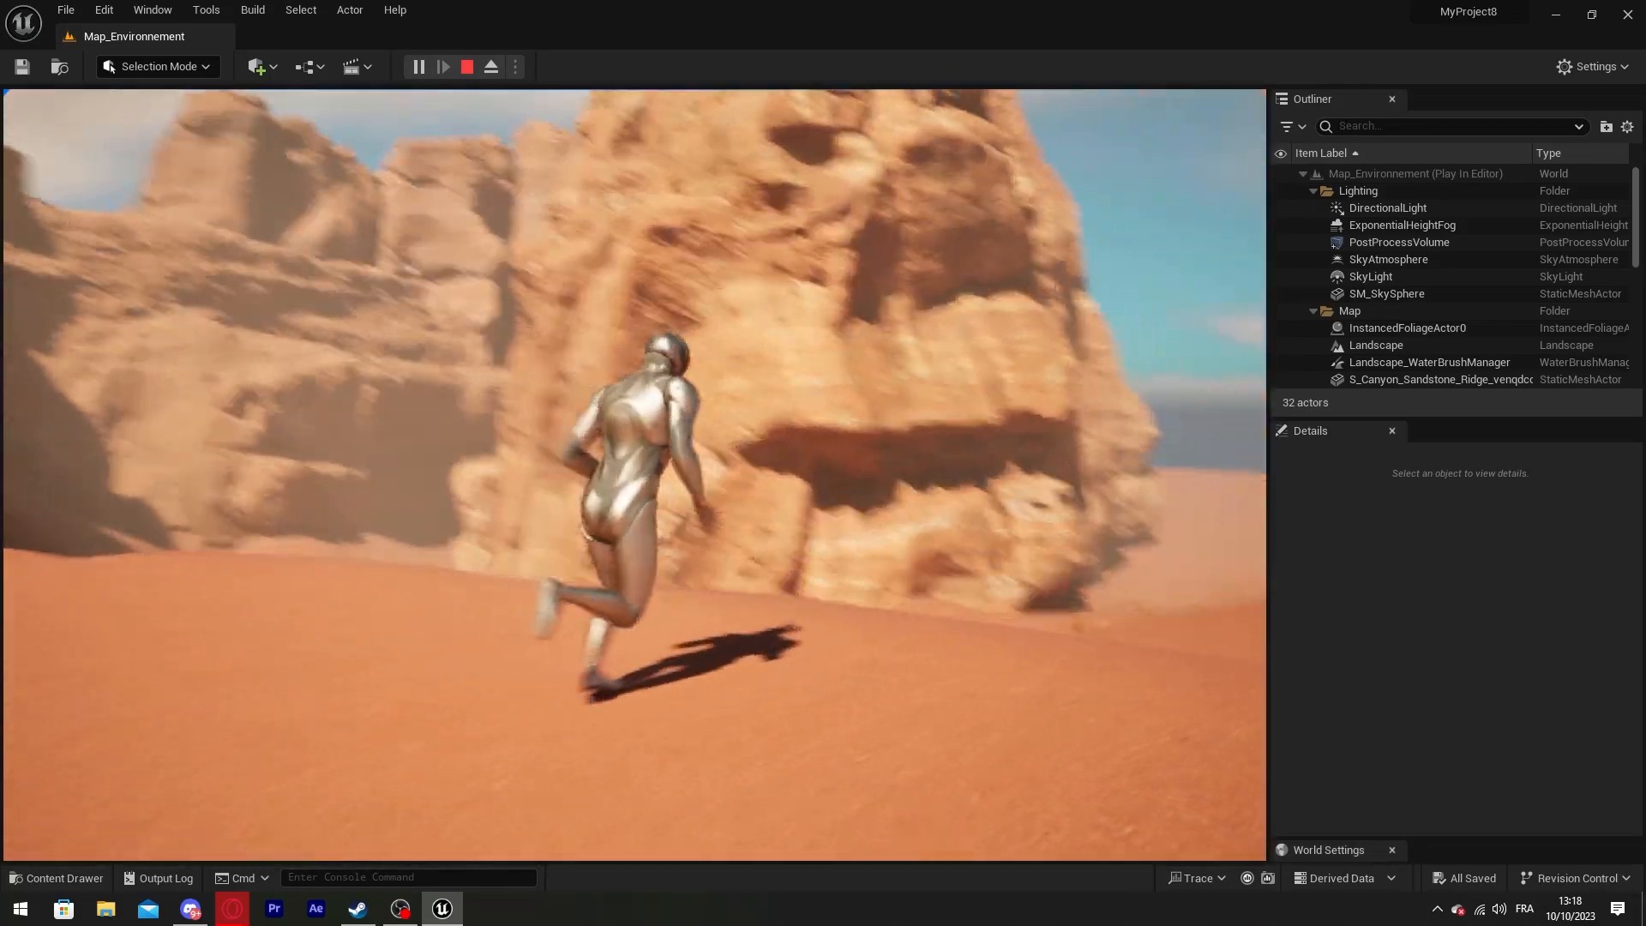
{"action": "key", "text": "w"}
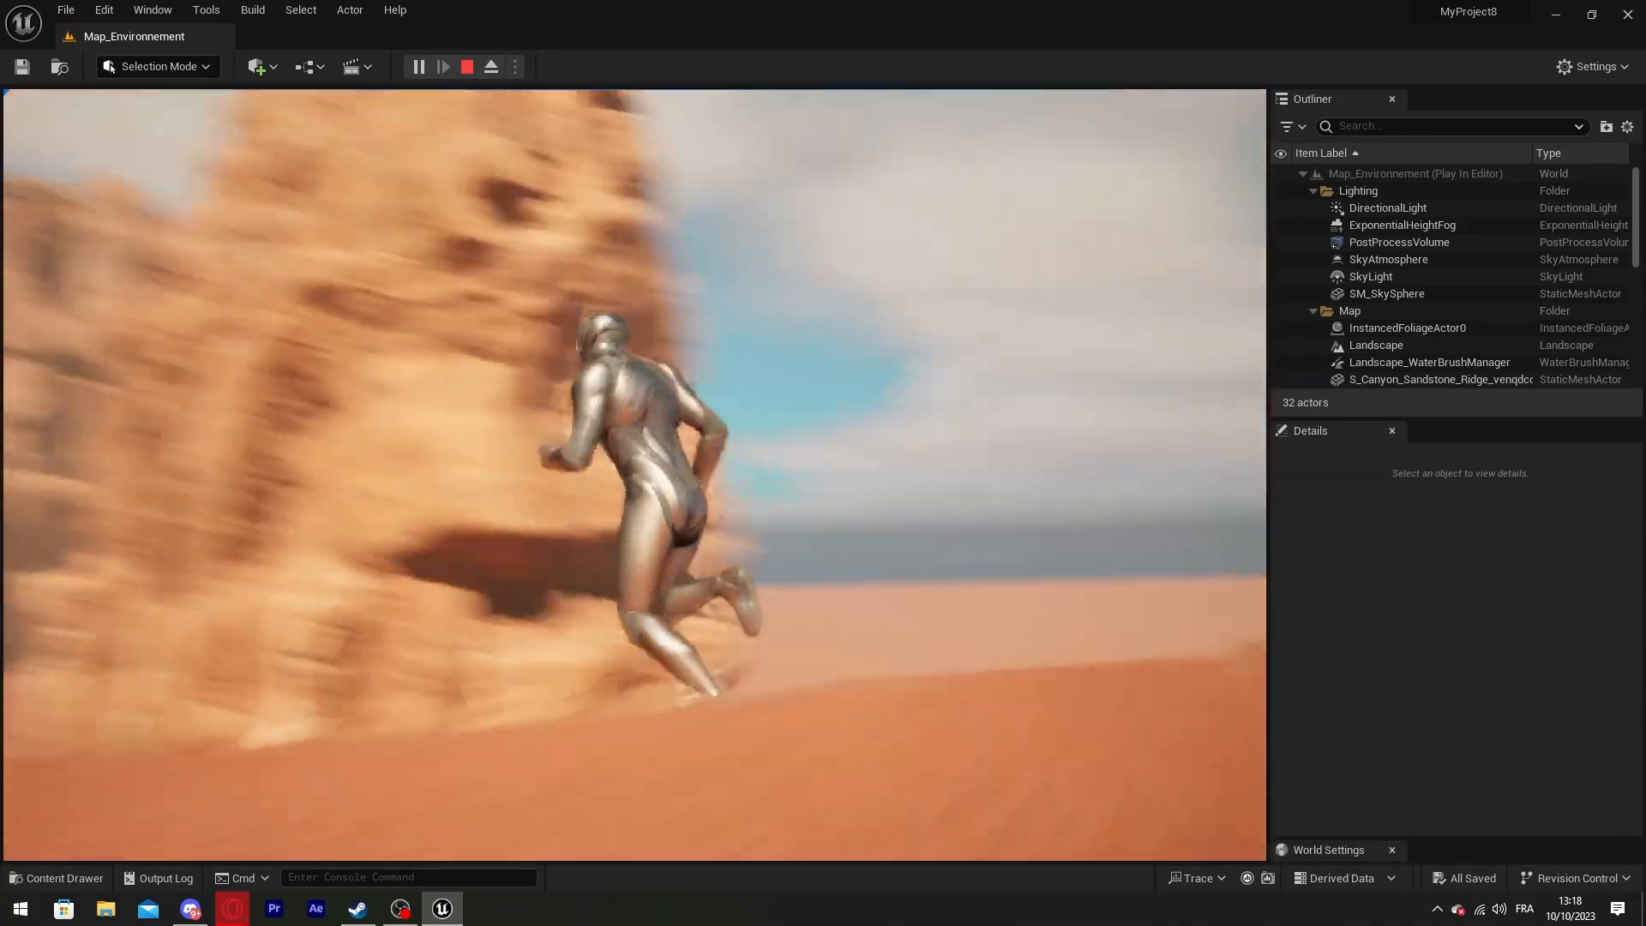
{"action": "key", "text": "Escape"}
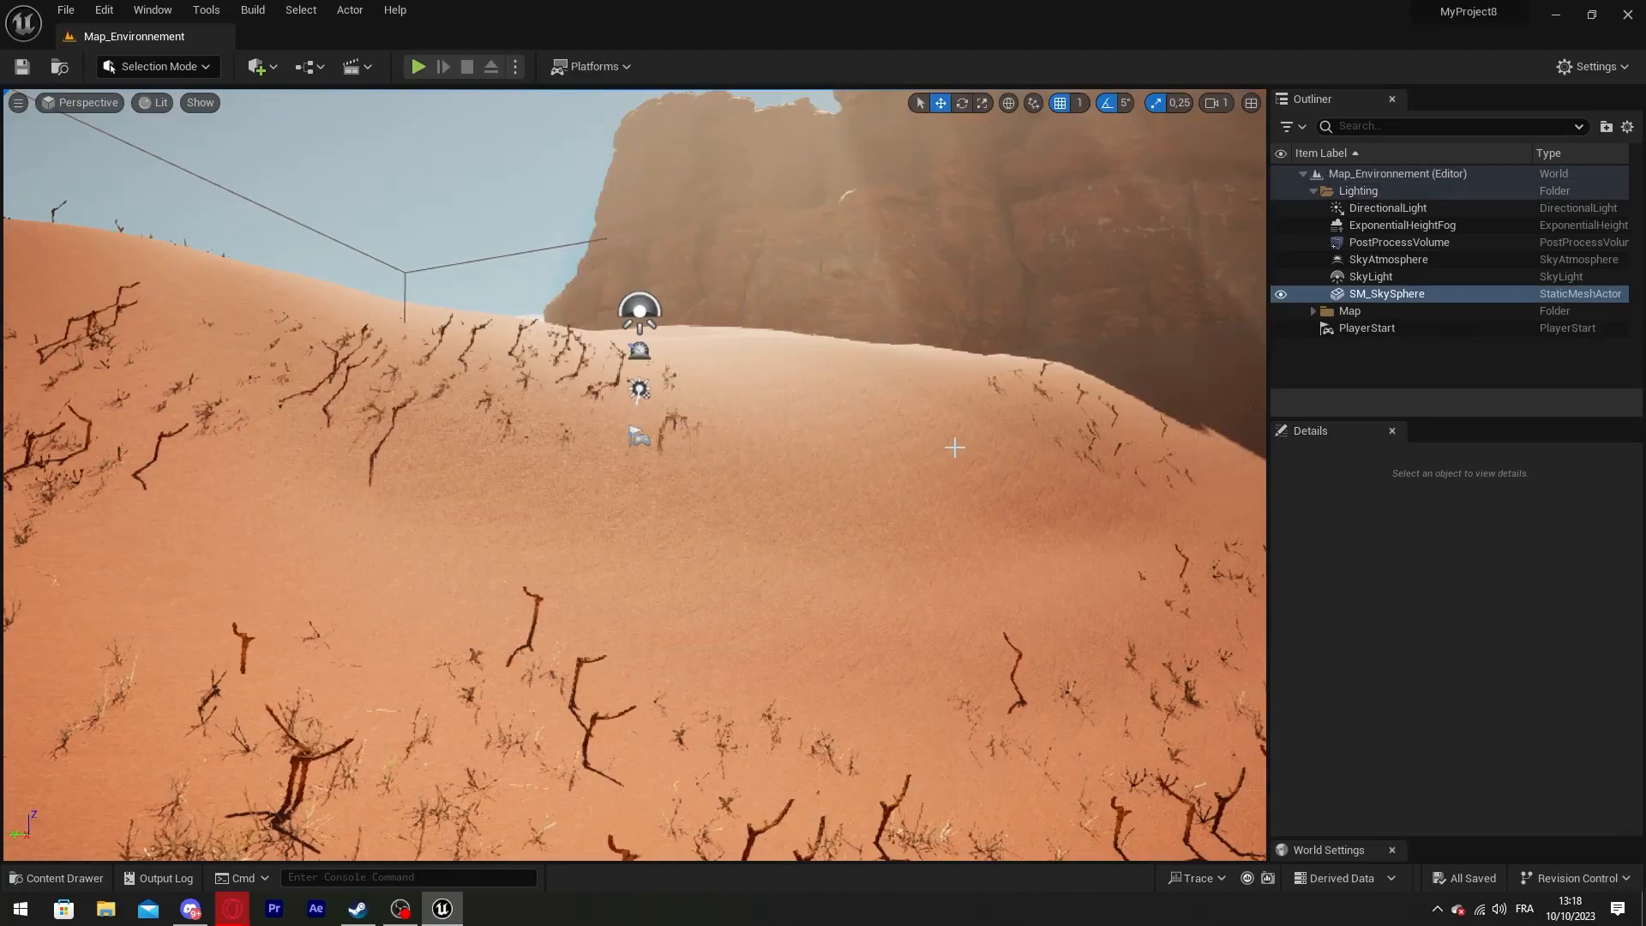
Reposition the FollowCamera of BP_ThirdPersonCharacter to location 96, 0, 96, and compile and save the blueprint
{"action": "left_click", "coordinate": [57, 878]}
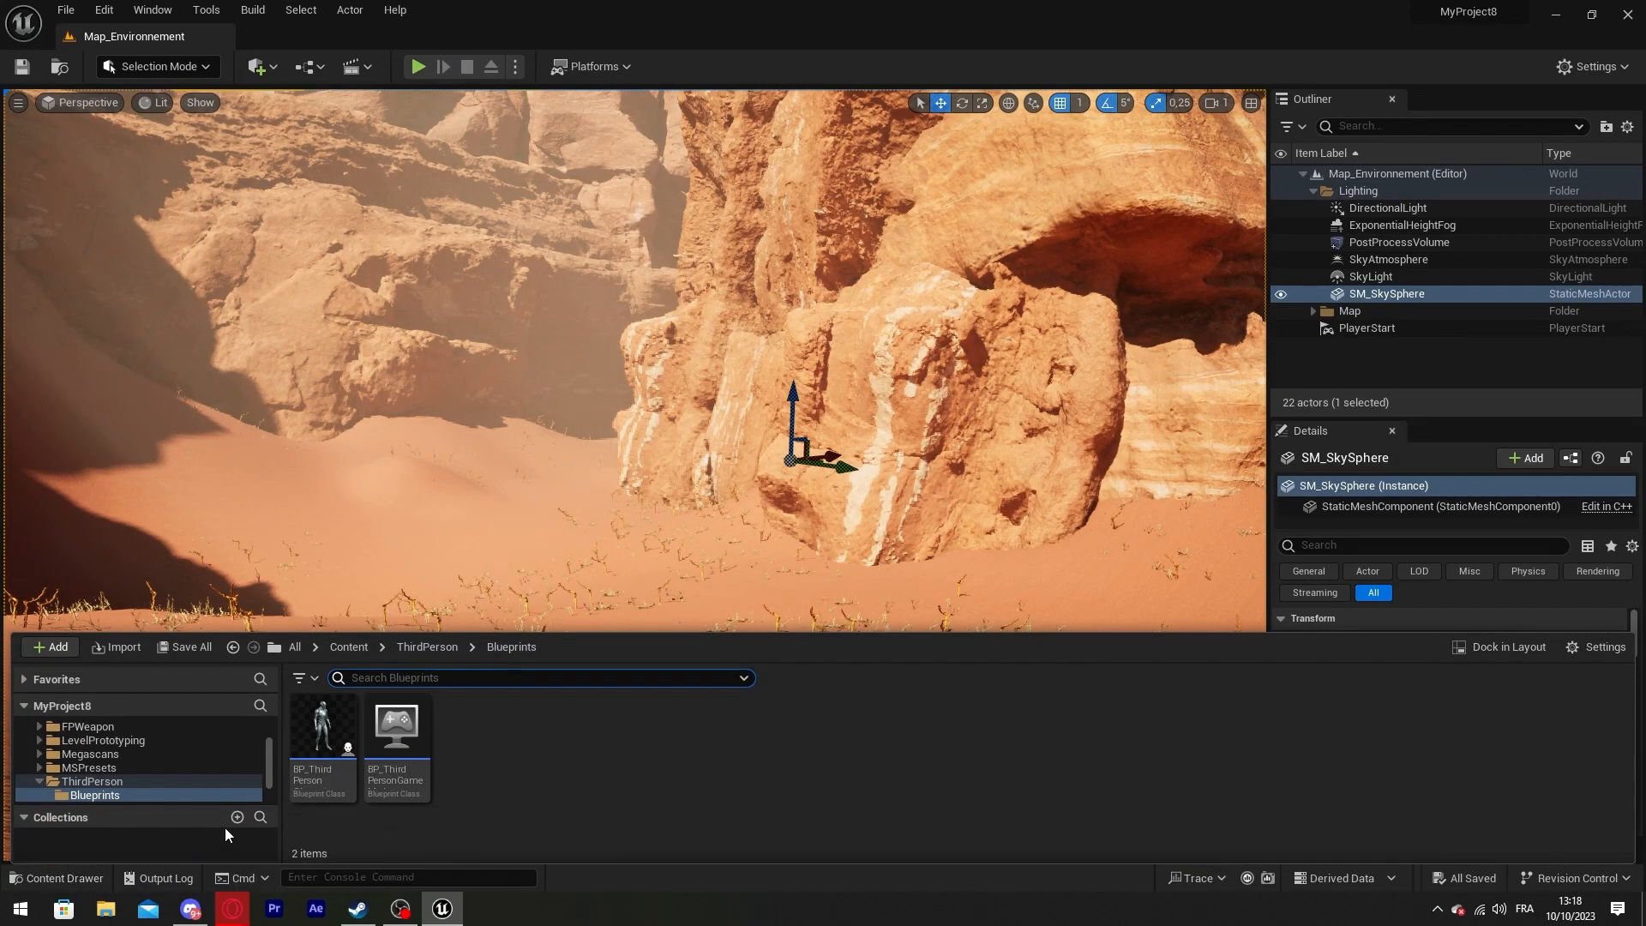
{"action": "double_click", "coordinate": [313, 727]}
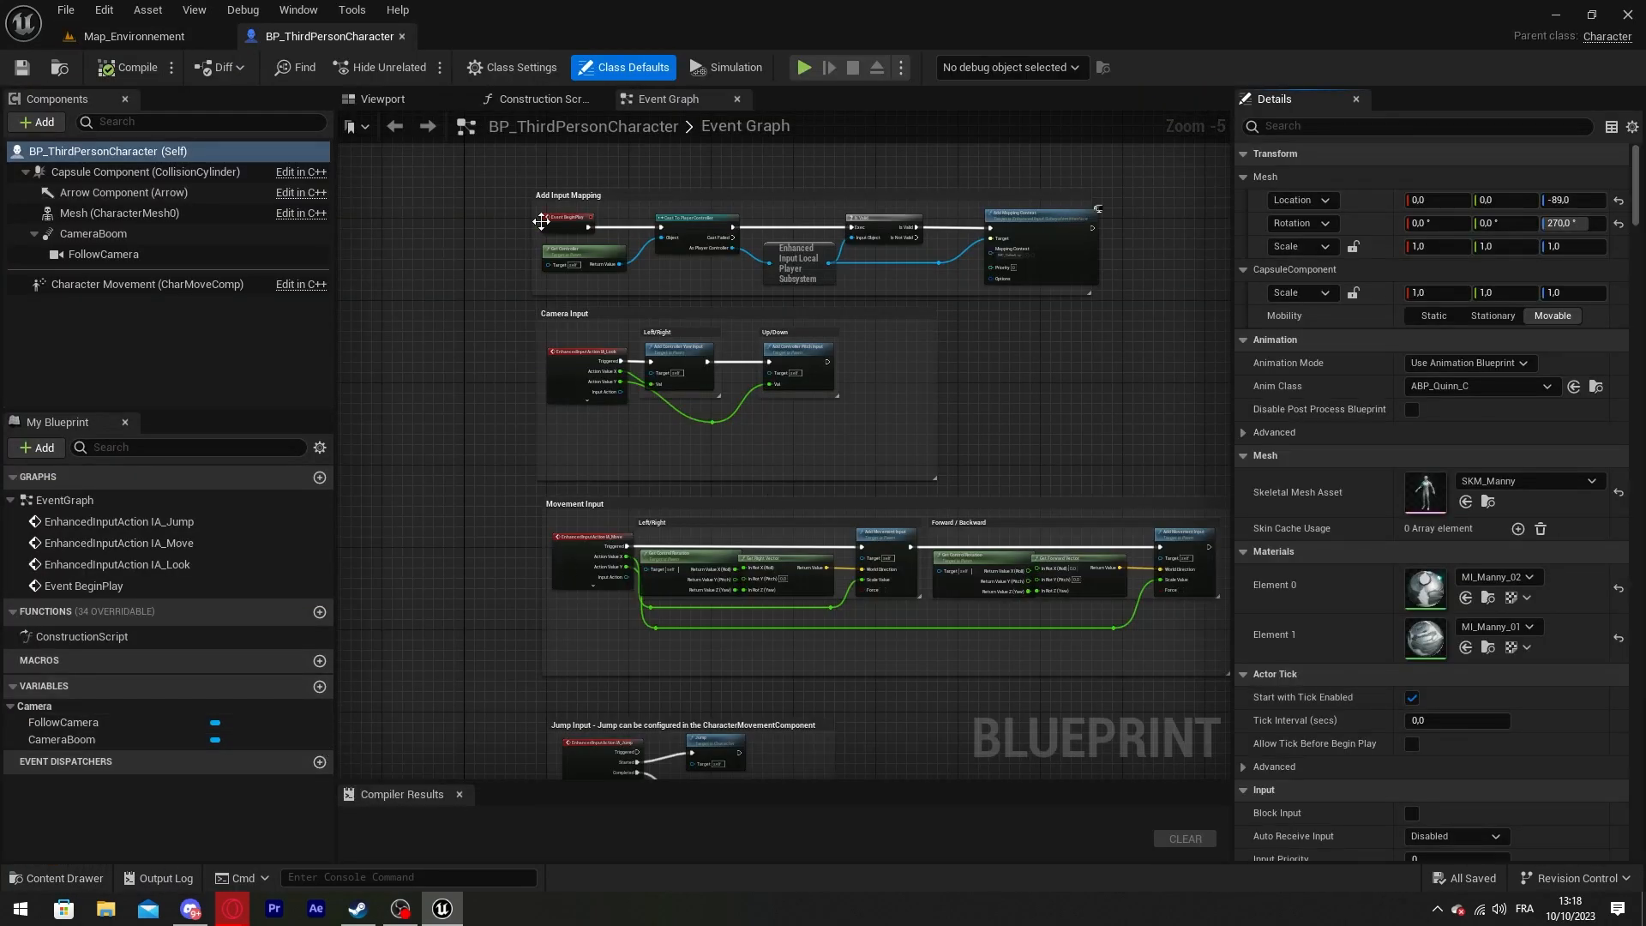
{"action": "left_click", "coordinate": [377, 100]}
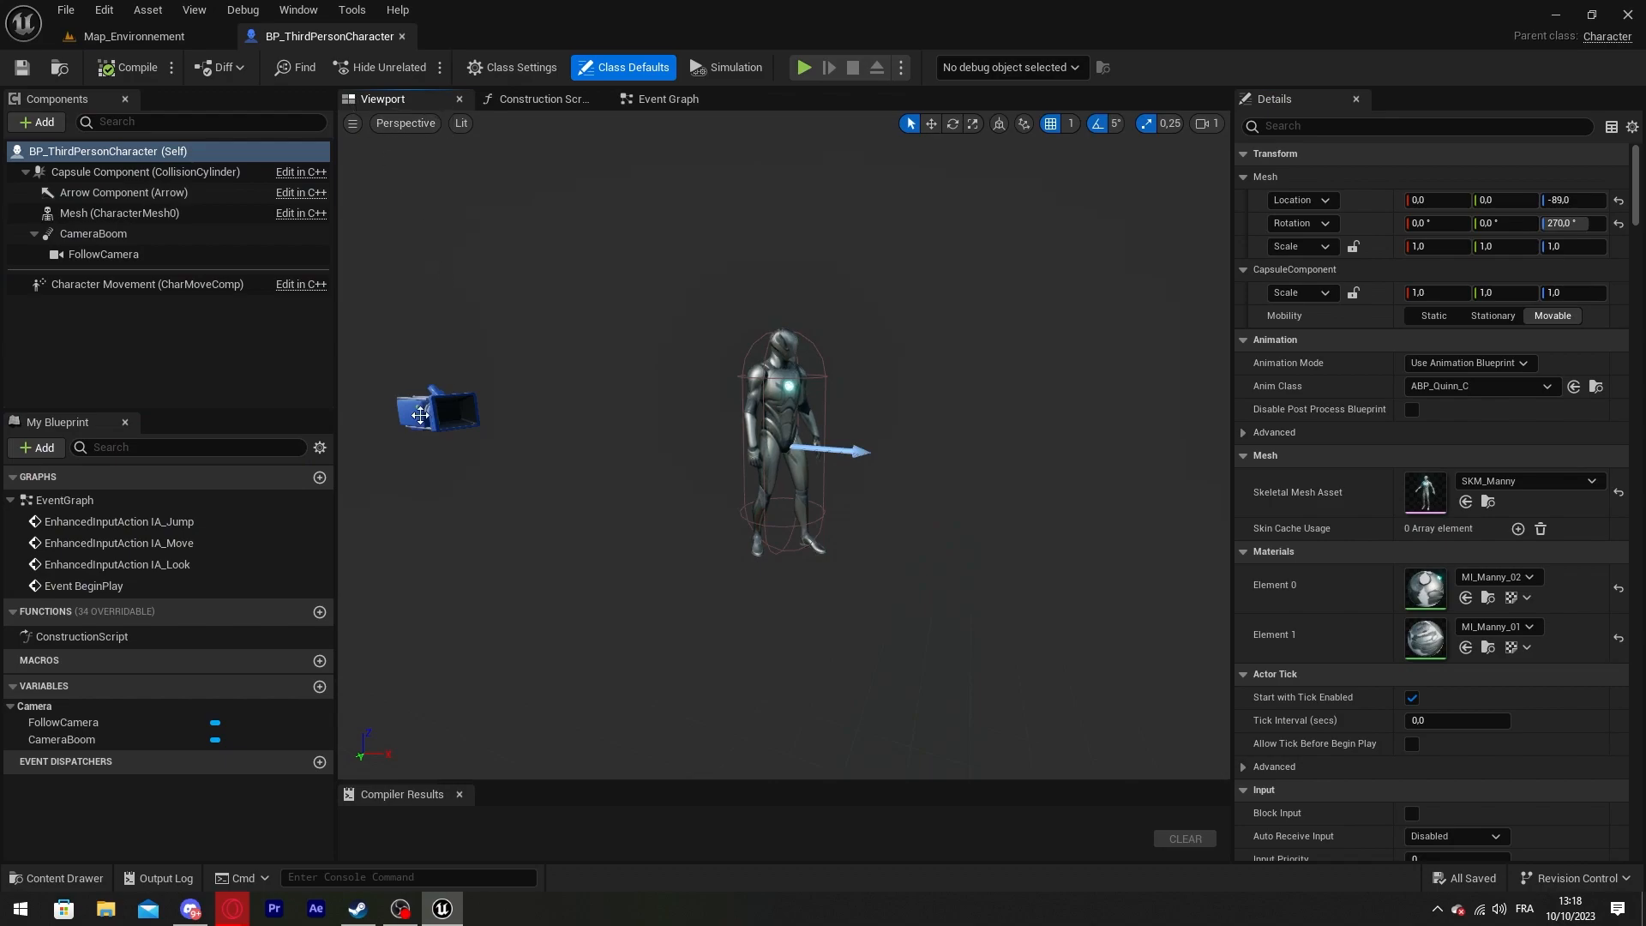
{"action": "left_click", "coordinate": [477, 418]}
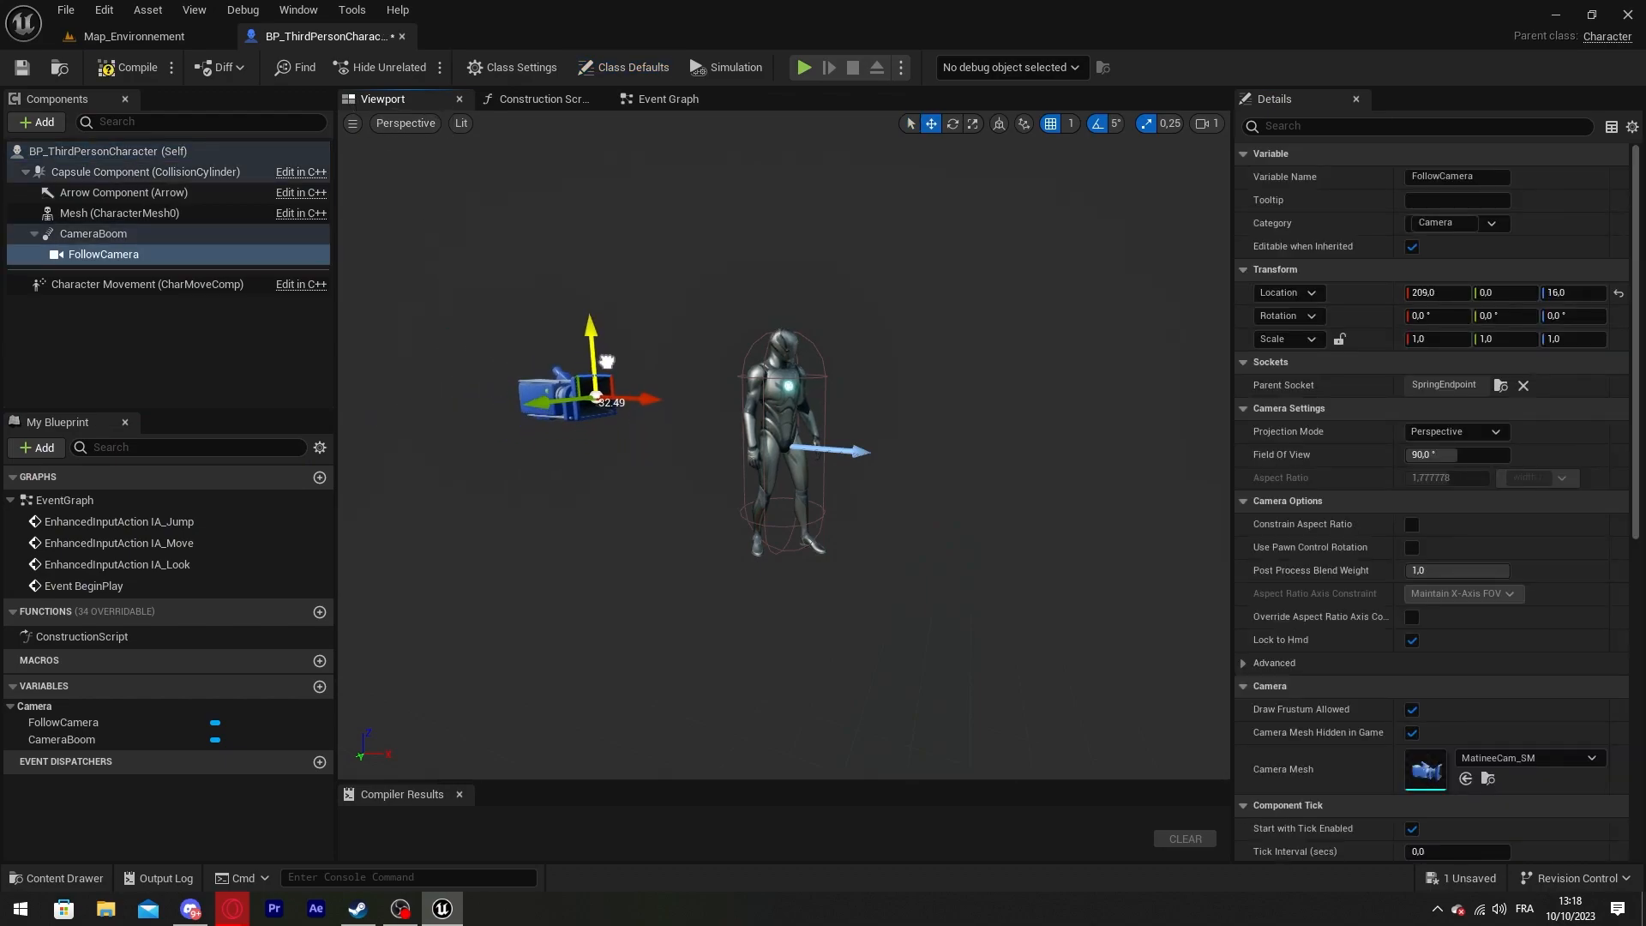
{"action": "left_click_drag", "start_coordinate": [463, 308], "coordinate": [346, 380]}
{"action": "key", "text": "ctrl+z"}
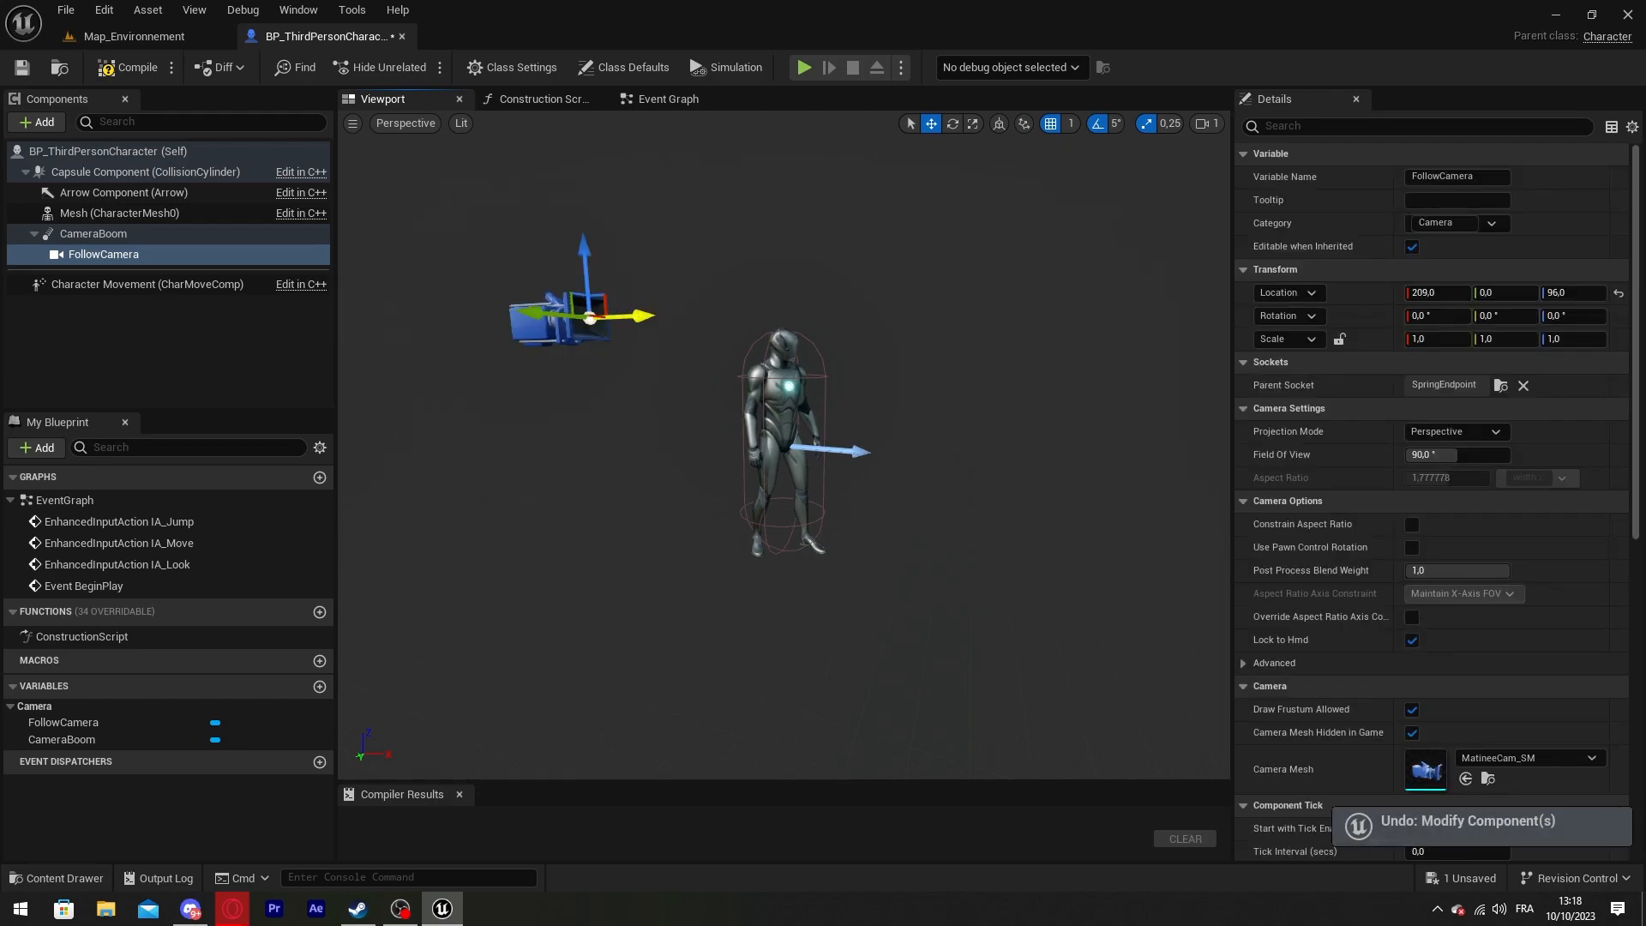
{"action": "left_click", "coordinate": [107, 74]}
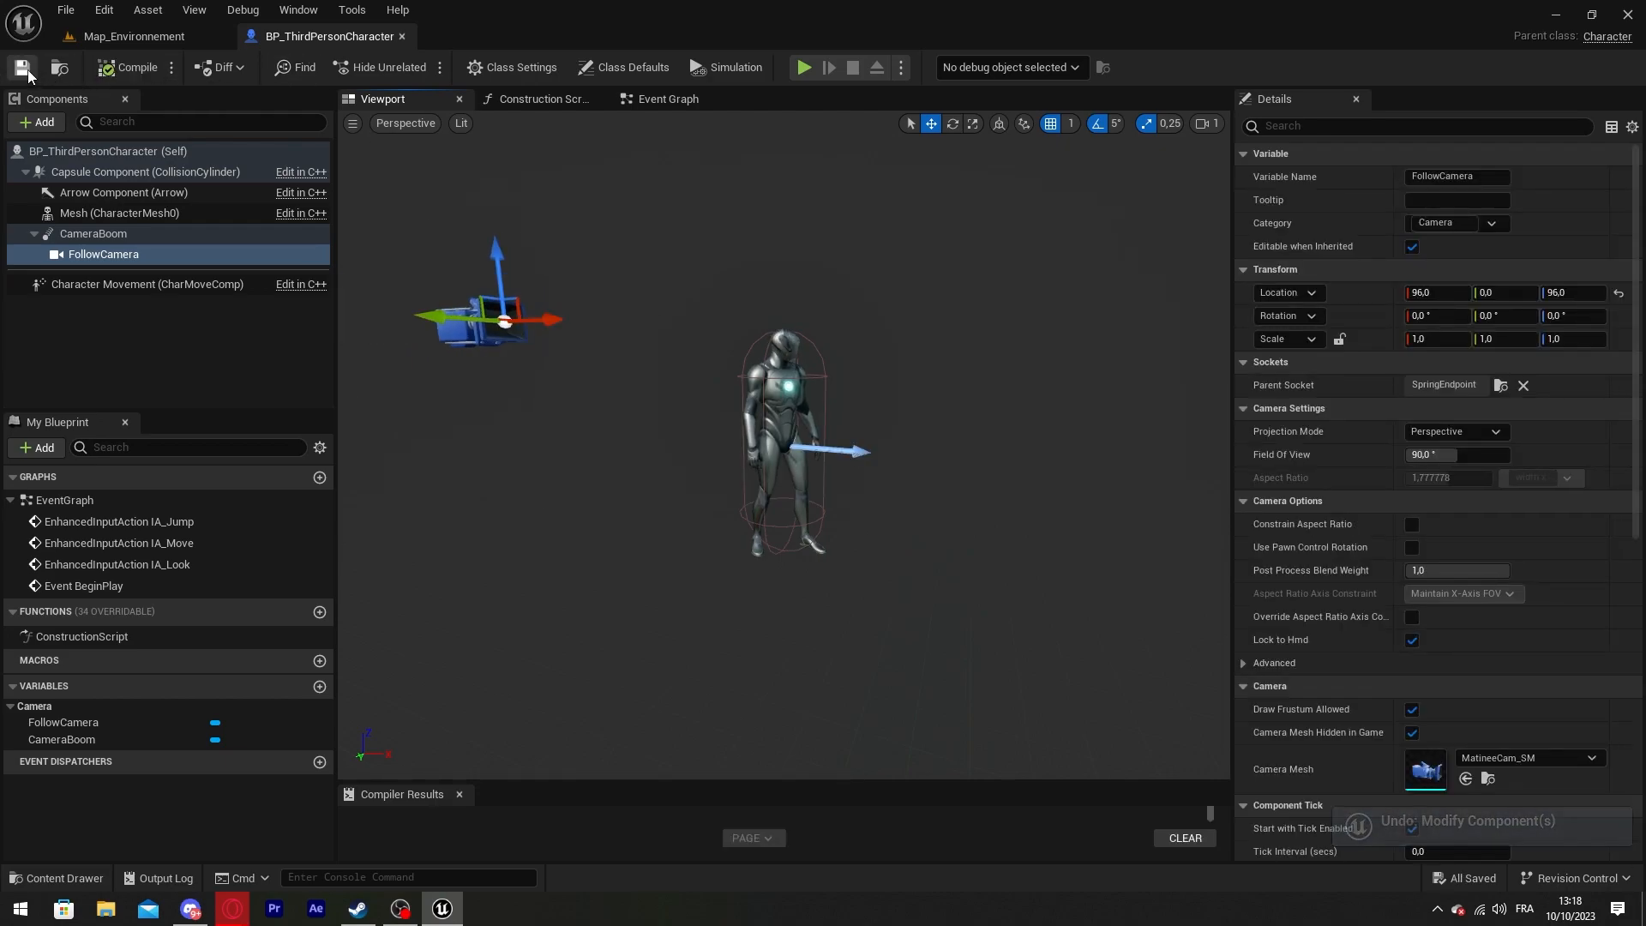
Play-test the level with the raised follow camera by running across the dunes, and stop the session
{"action": "left_click", "coordinate": [116, 37]}
{"action": "key", "text": "alt+p"}
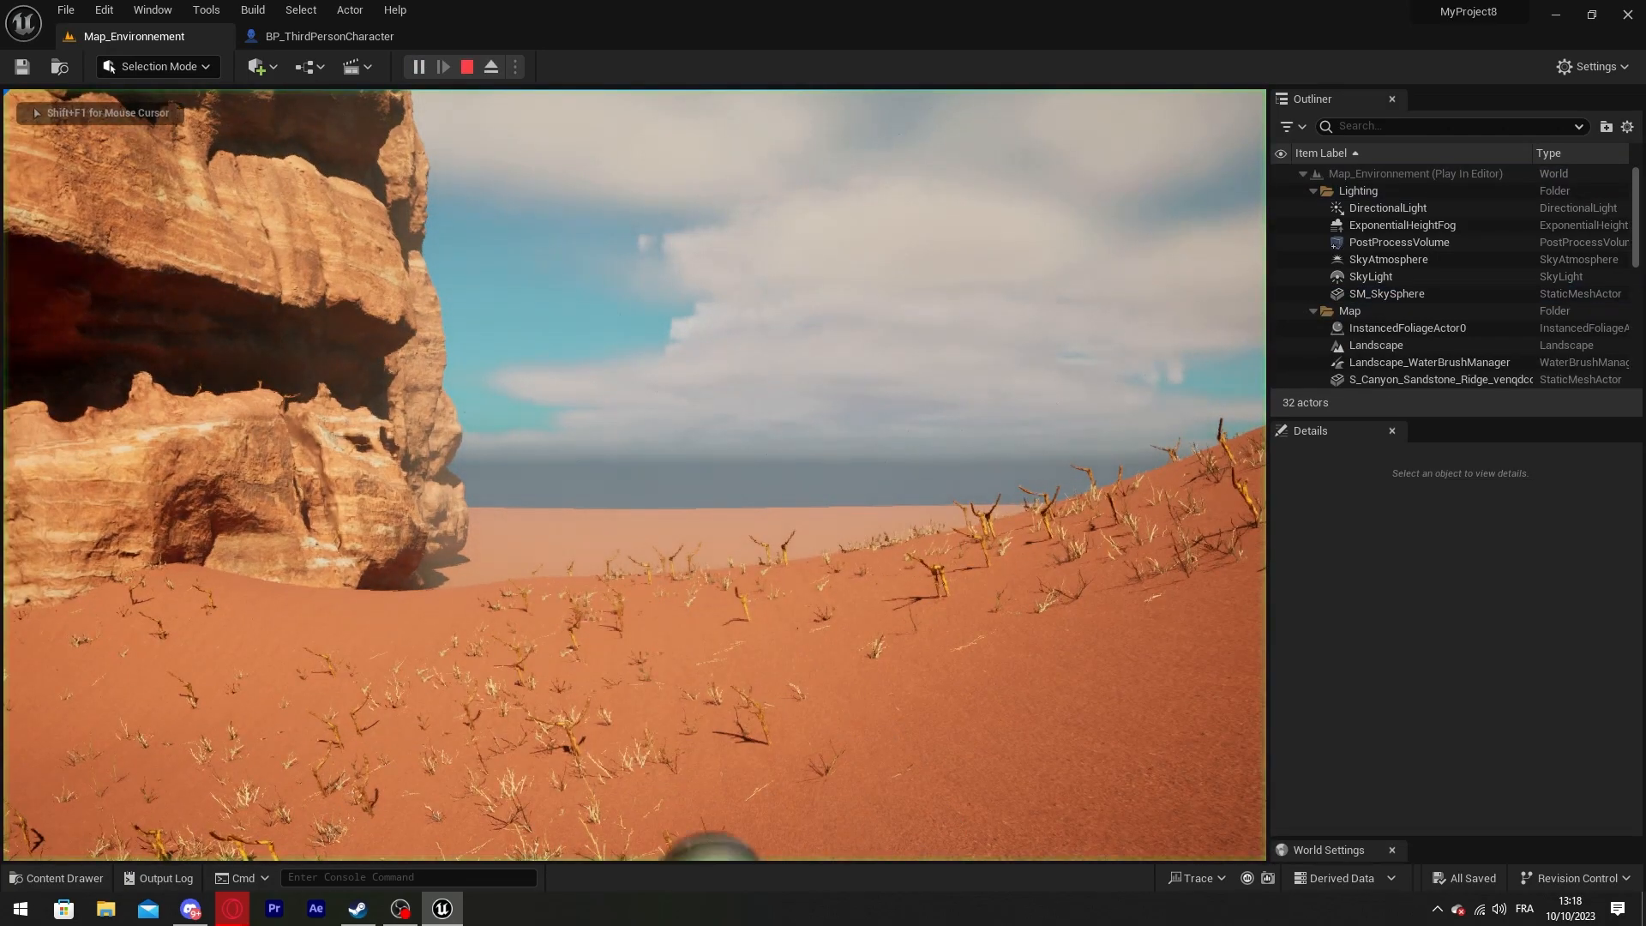
{"action": "key", "text": "w"}
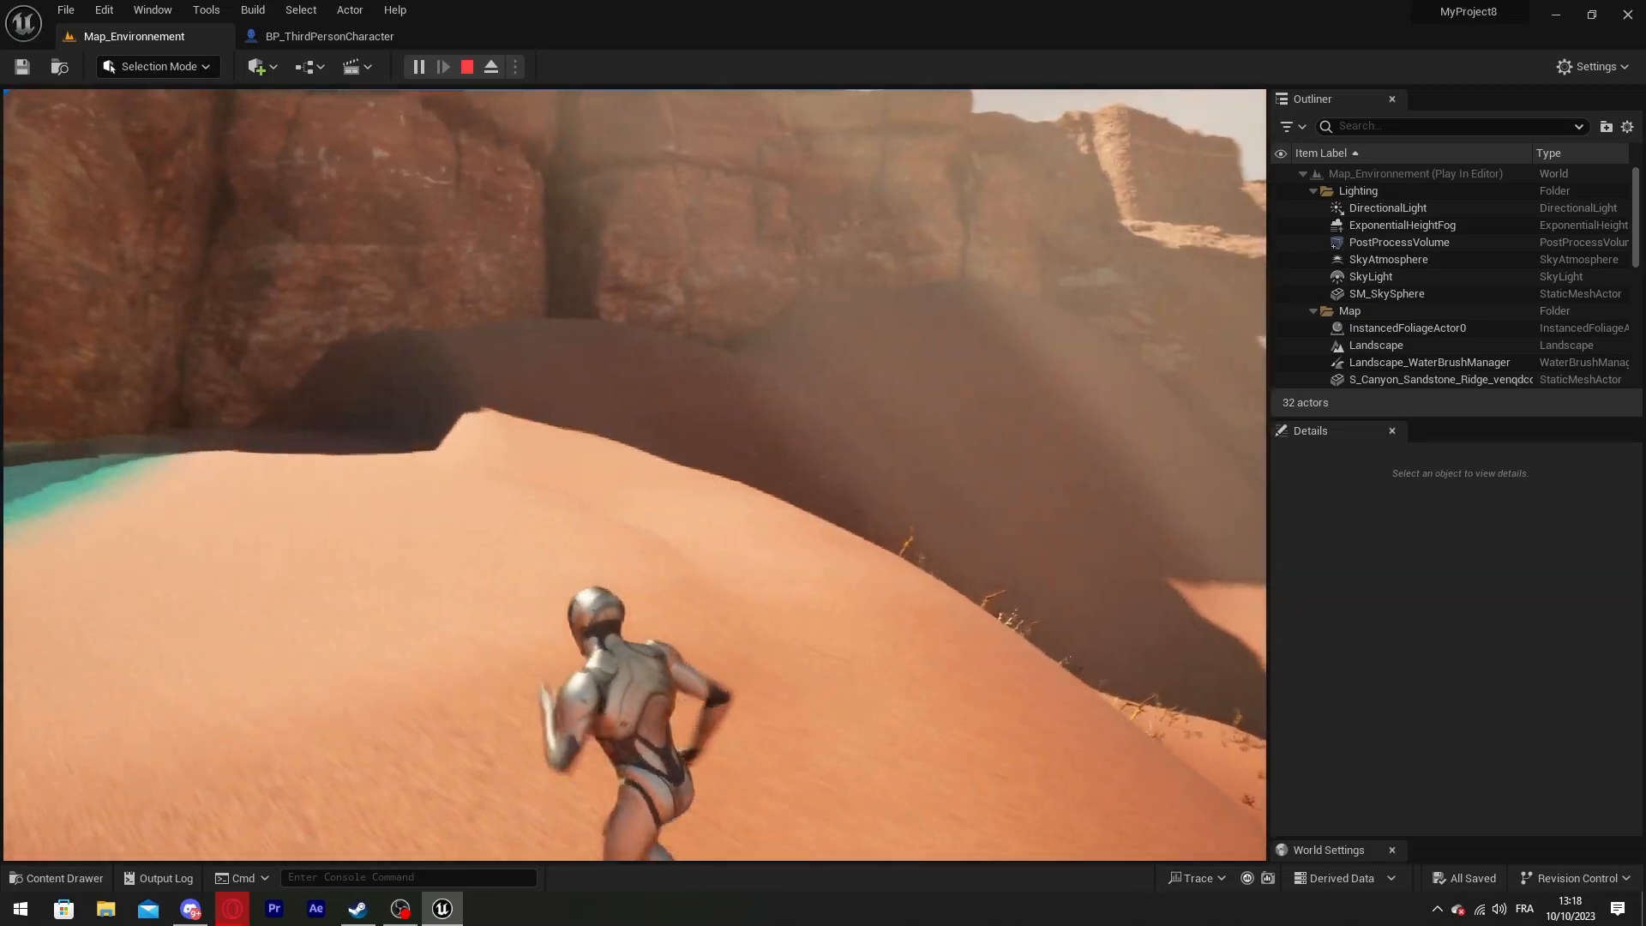
{"action": "key", "text": "Escape"}
In BP_ThirdPersonCharacter, lower the FollowCamera to a Z location of 13 and save the blueprint
{"action": "left_click", "coordinate": [286, 39]}
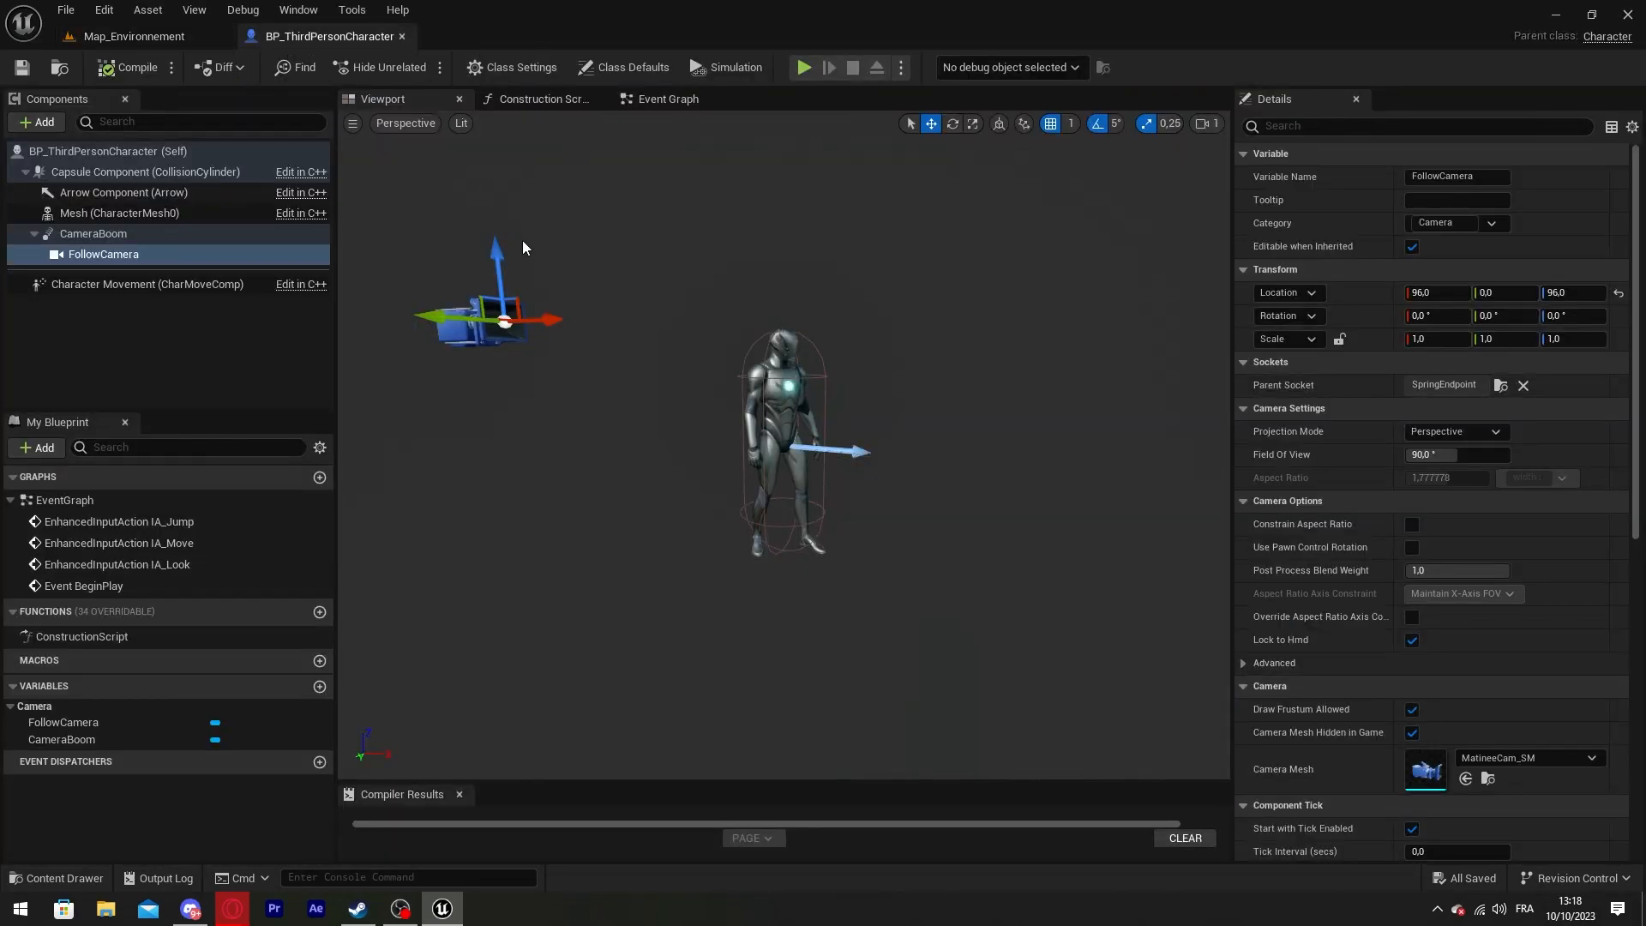
{"action": "key", "text": "ctrl+s"}
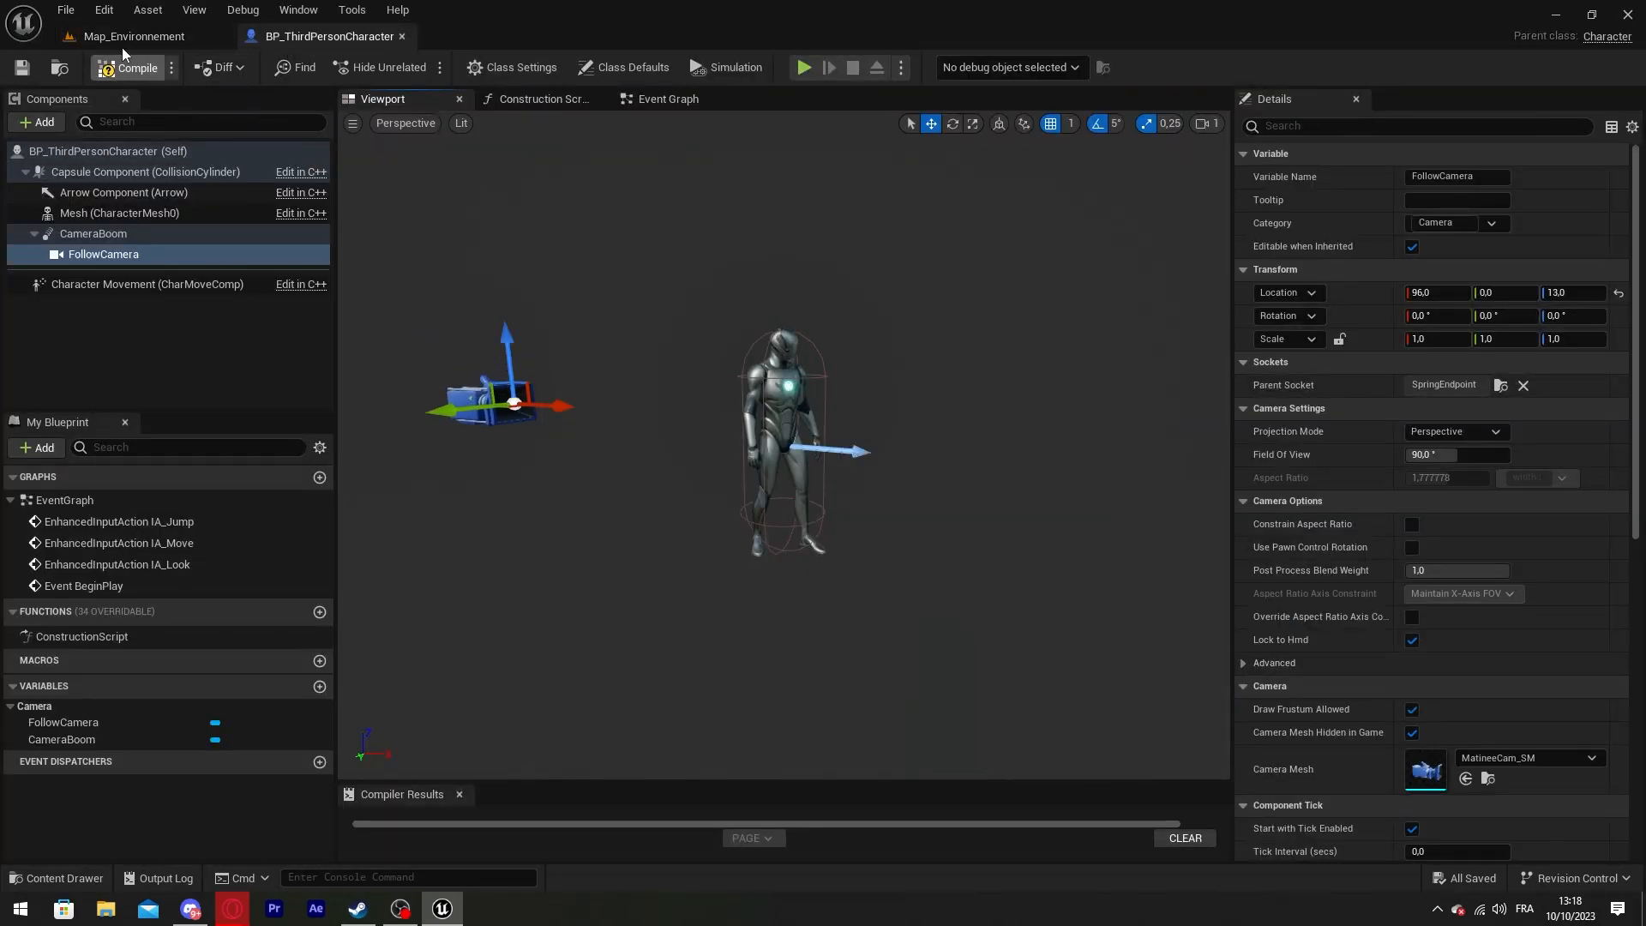
Play-test the level with the lowered camera, jumping and running the character in all directions around the dunes and rocks
{"action": "left_click", "coordinate": [123, 45]}
{"action": "left_click", "coordinate": [420, 68]}
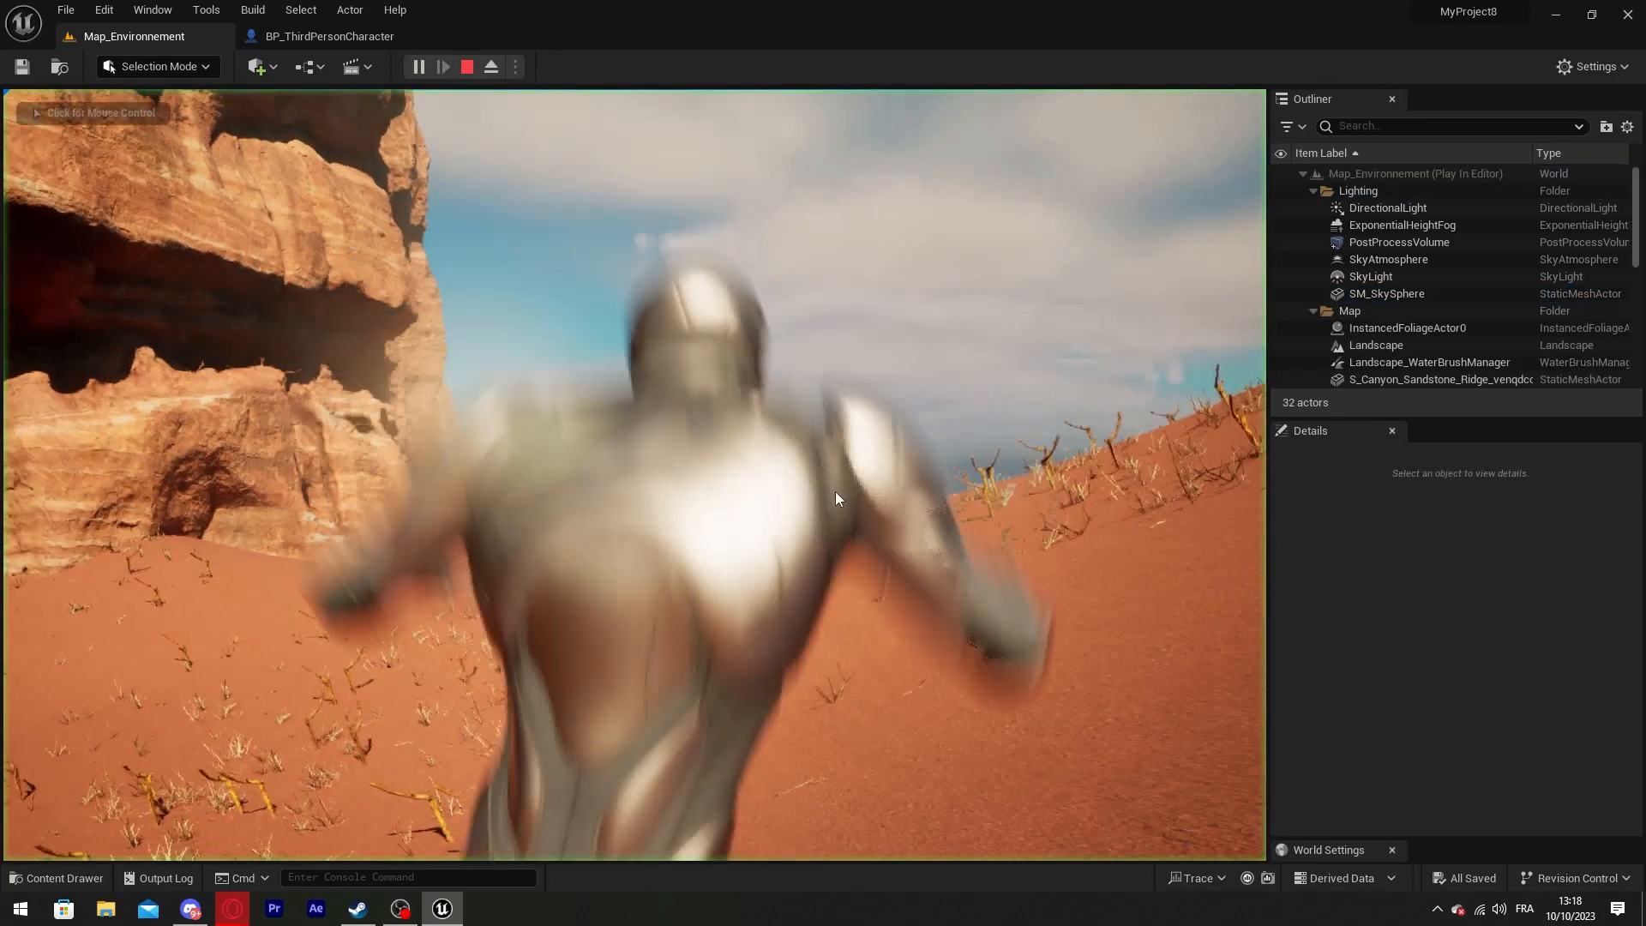
{"action": "key", "text": "space"}
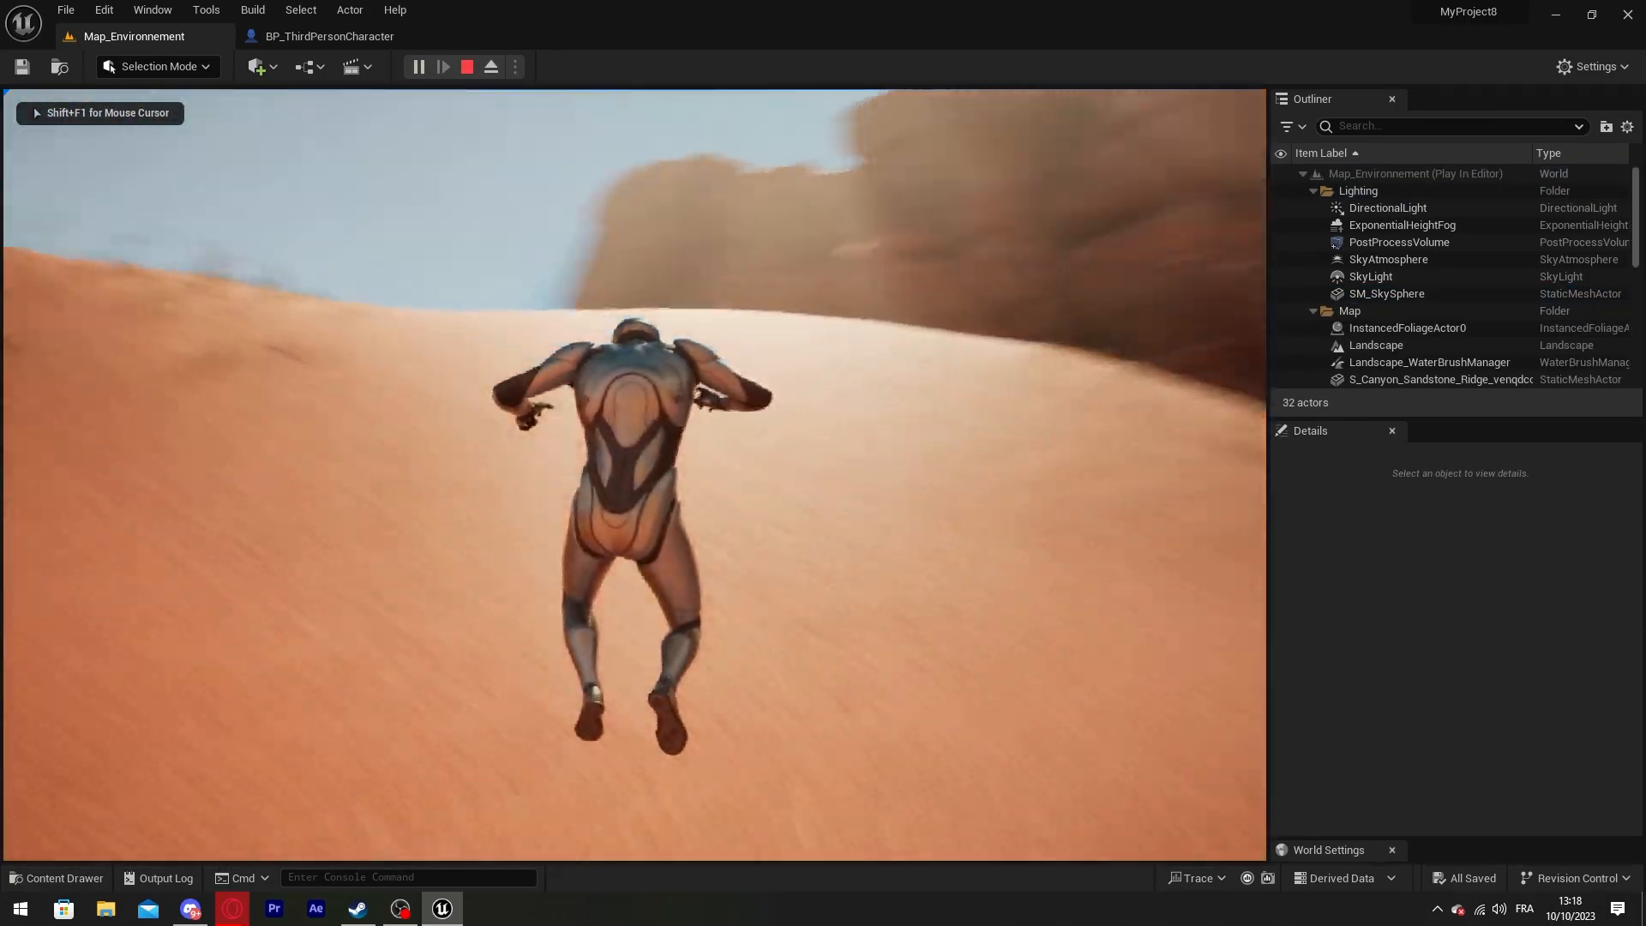
{"action": "key", "text": "w"}
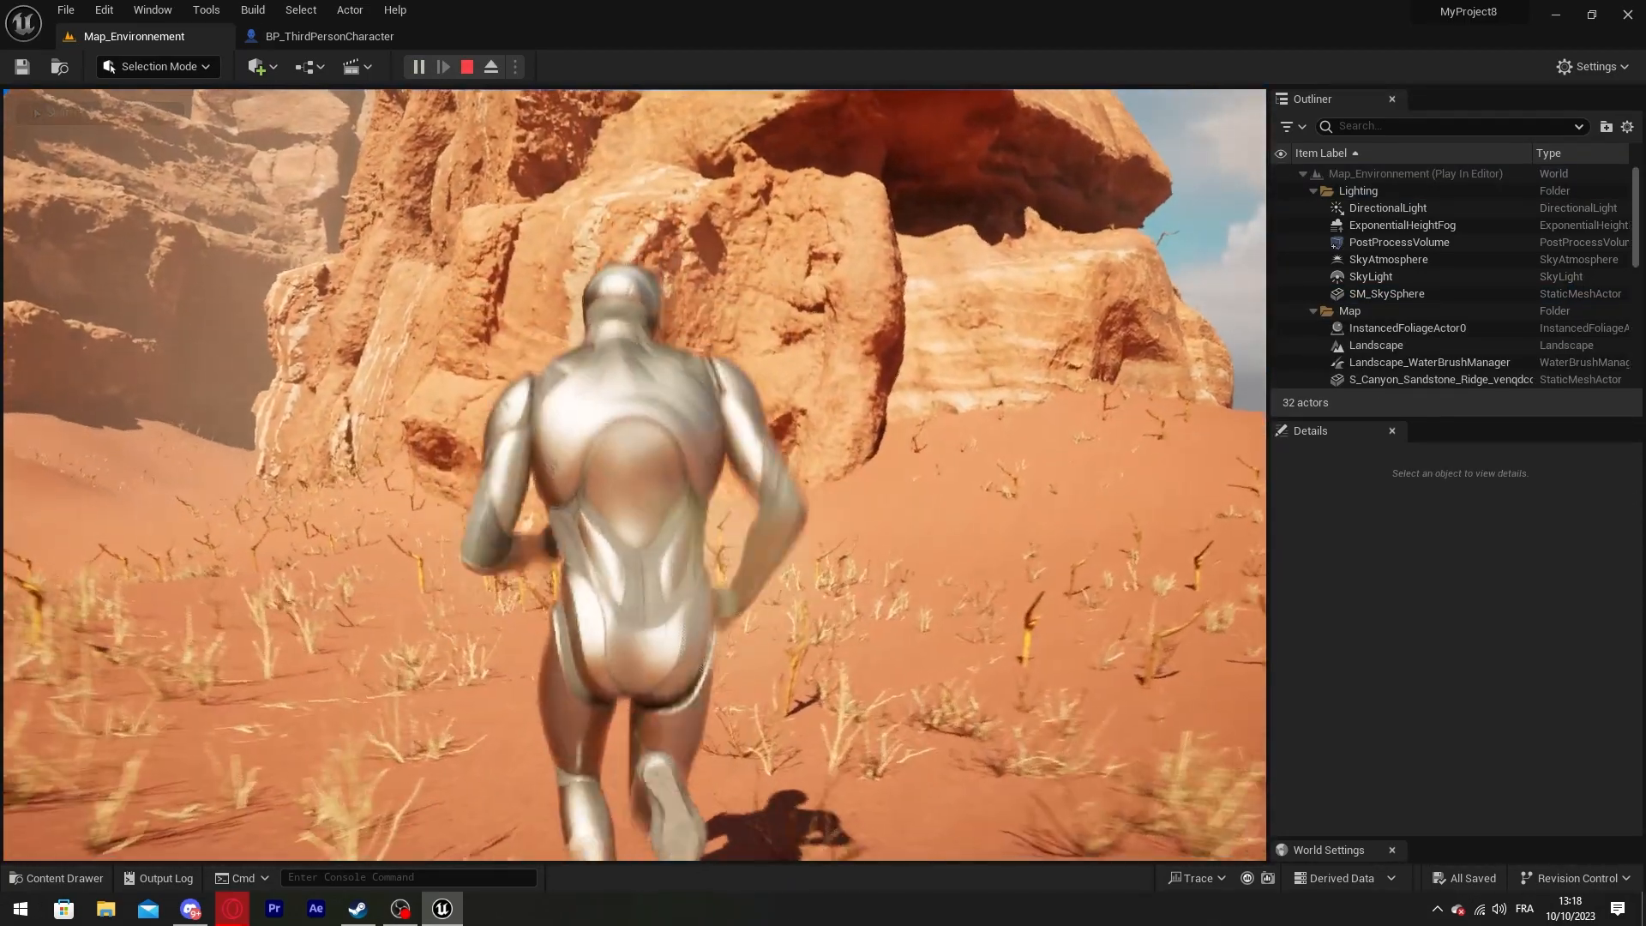
{"action": "key", "text": "a"}
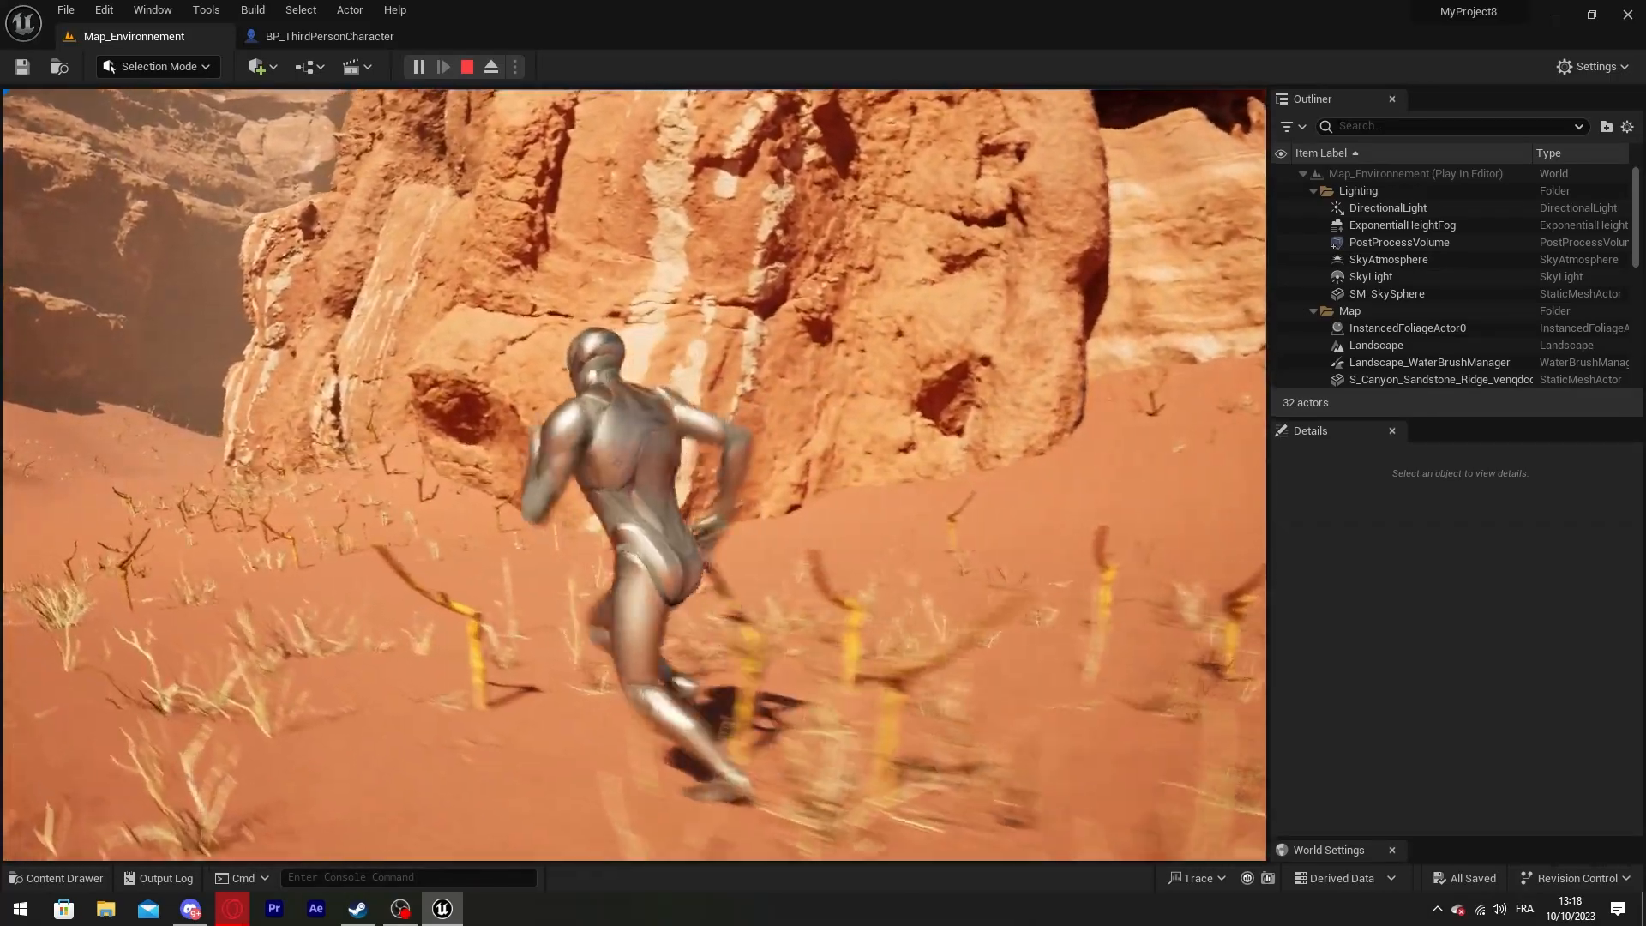
{"action": "key", "text": "d"}
{"action": "key", "text": "s"}
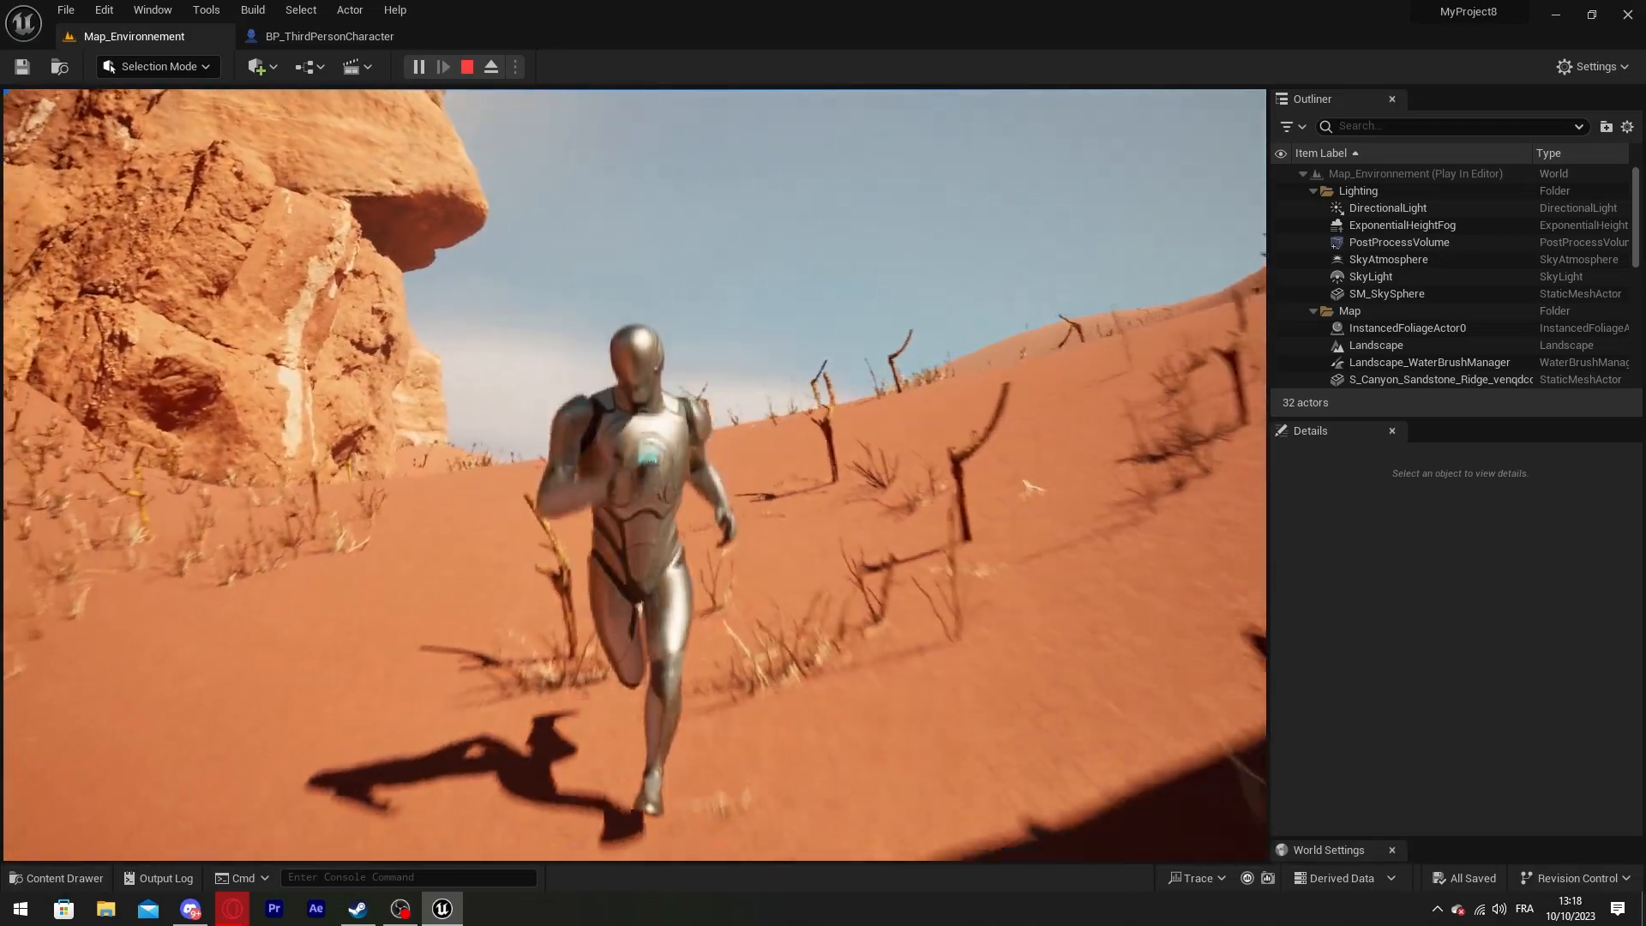